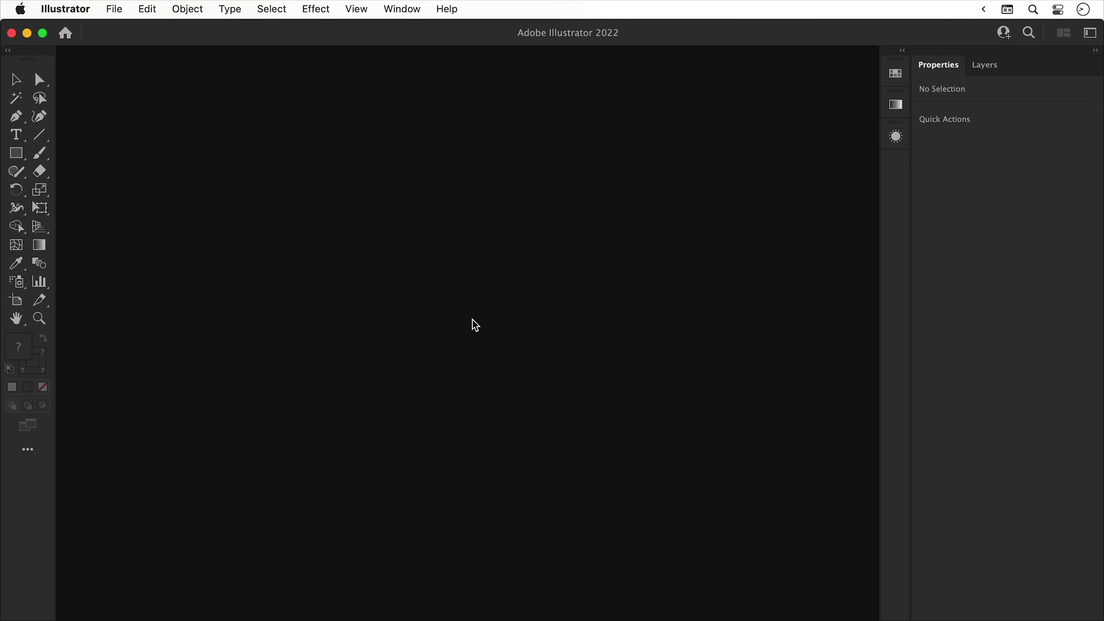
# Create a 1000 × 1000 px RGB document named 'shdhfyhducuyssldhdhd'.
pyautogui.click(122, 13)
pyautogui.click(125, 33)
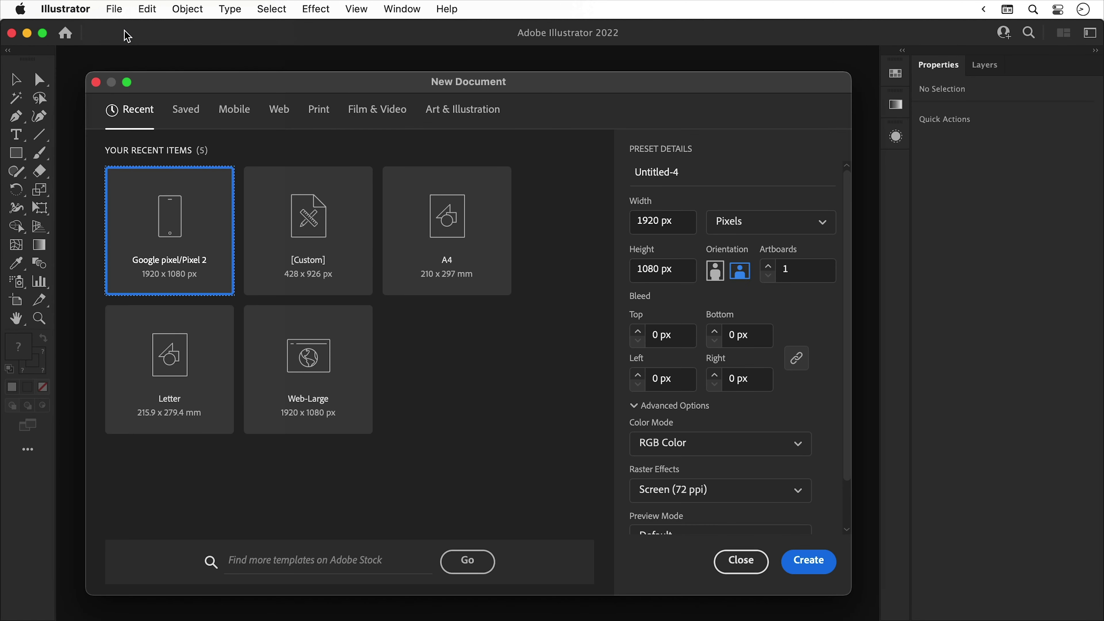
pyautogui.click(671, 173)
pyautogui.write('shdhfyhducuyssldhdhd')
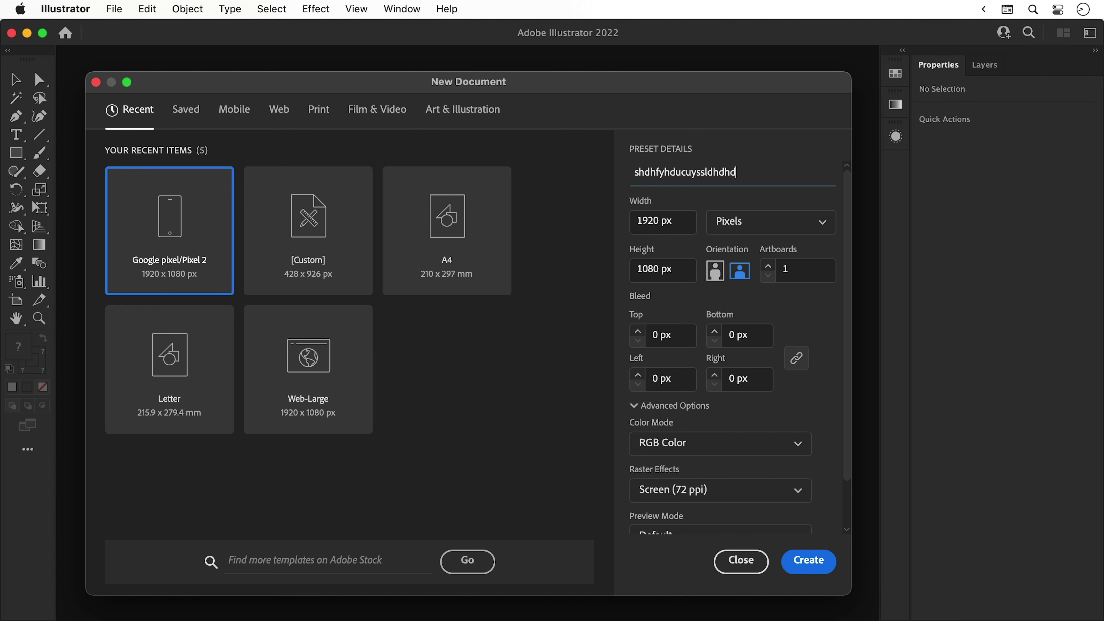
pyautogui.press('Tab')
pyautogui.write('1000')
pyautogui.press('Tab')
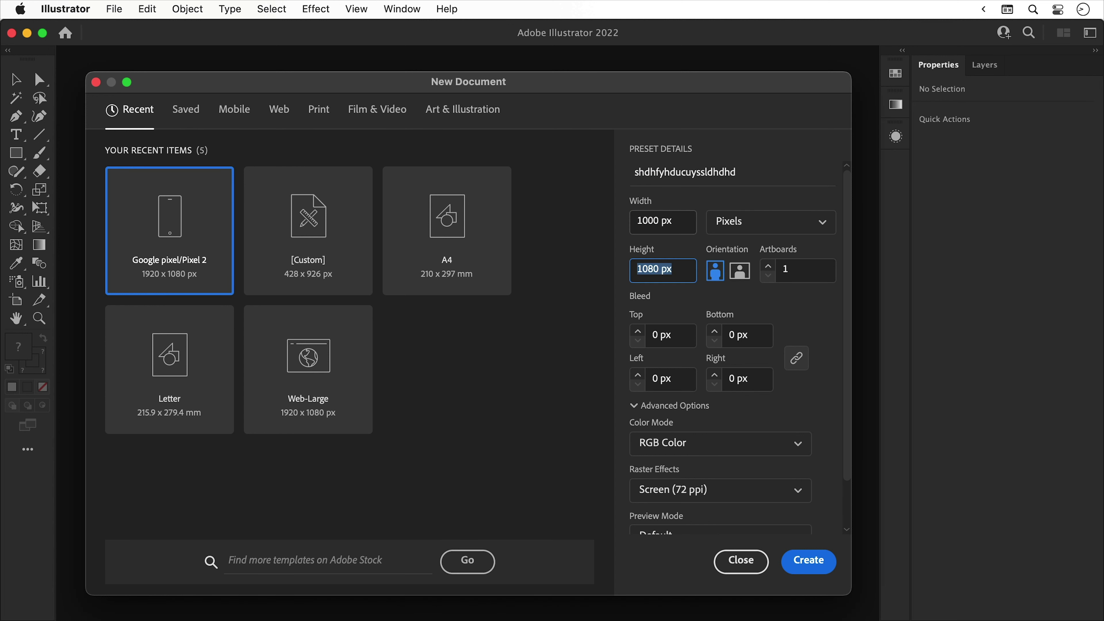
pyautogui.write('1000')
pyautogui.click(724, 445)
pyautogui.click(724, 446)
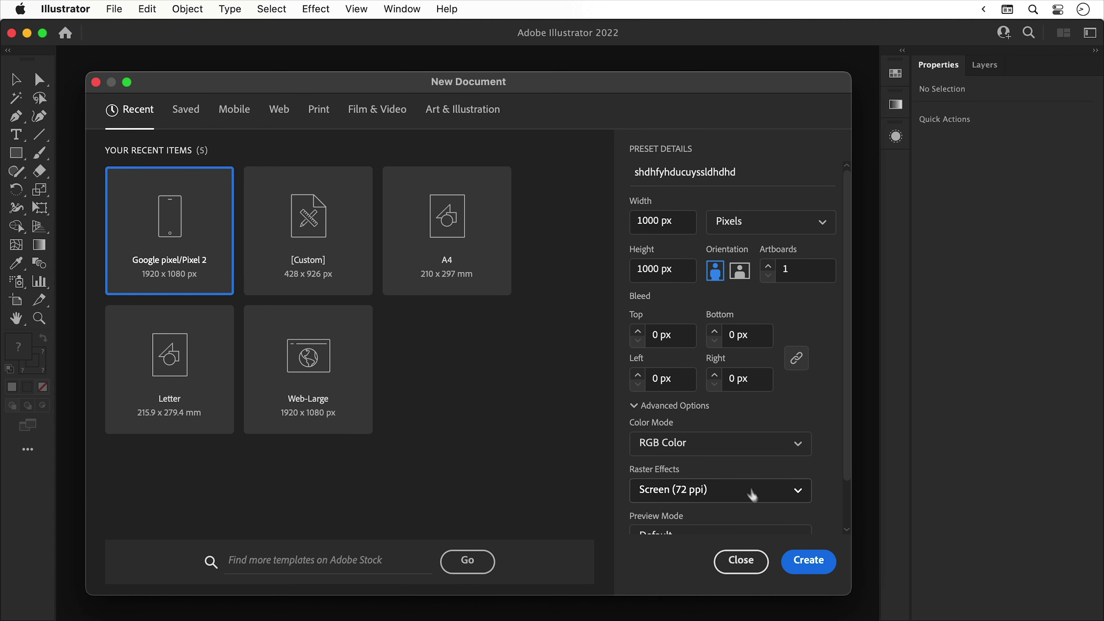
pyautogui.click(807, 562)
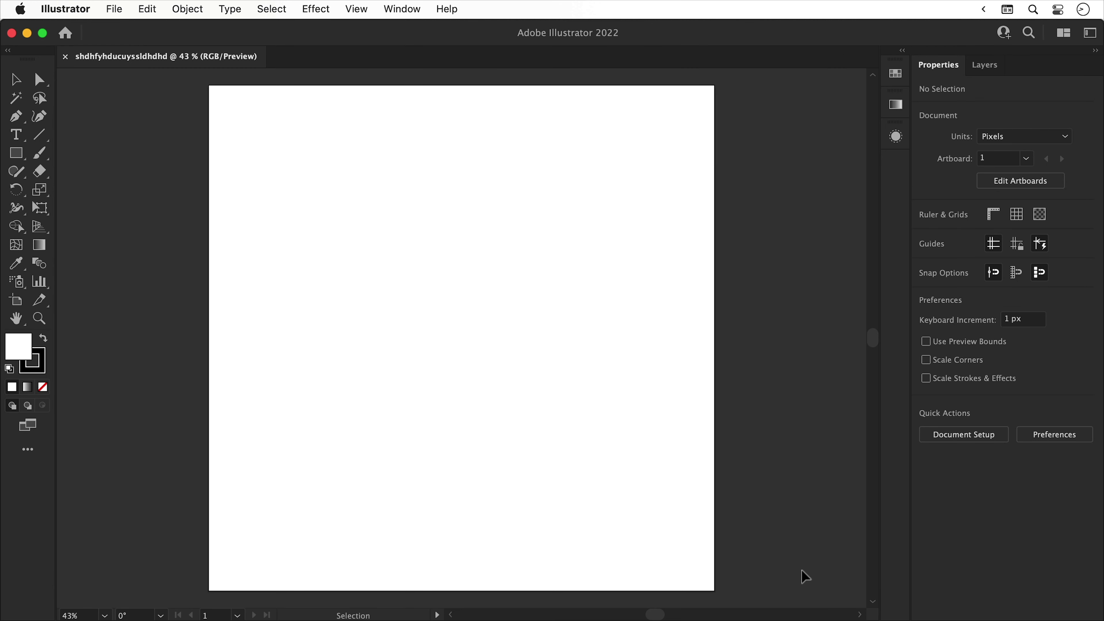
# Draw a 210 px circle near the artboard's upper left with the Ellipse tool.
pyautogui.press('super+0')
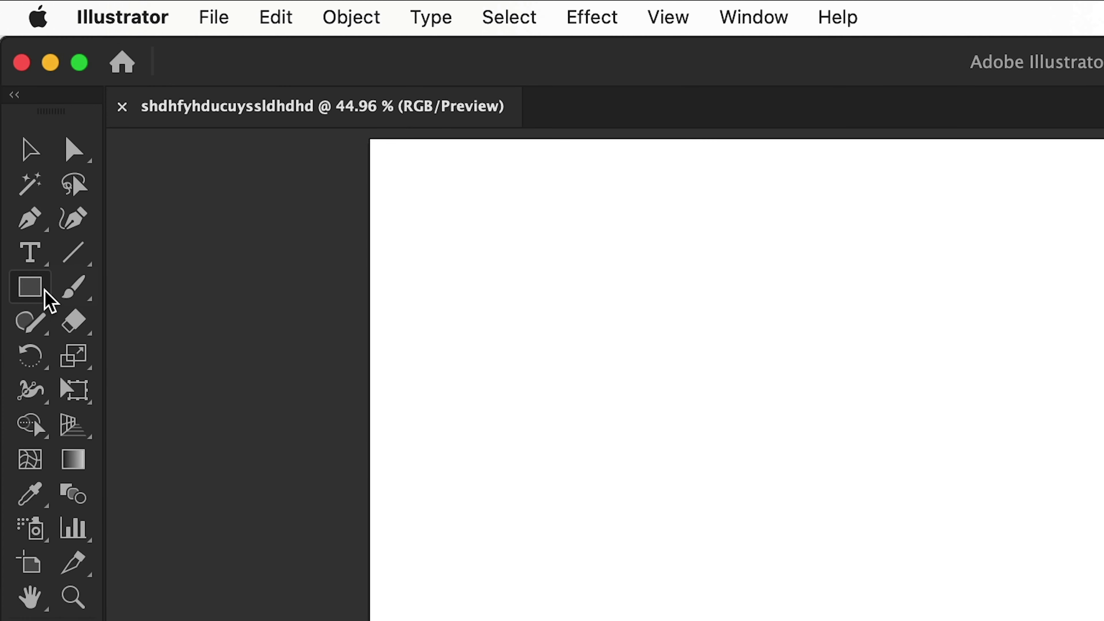
pyautogui.moveTo(49, 301); pyautogui.dragTo(91, 365)
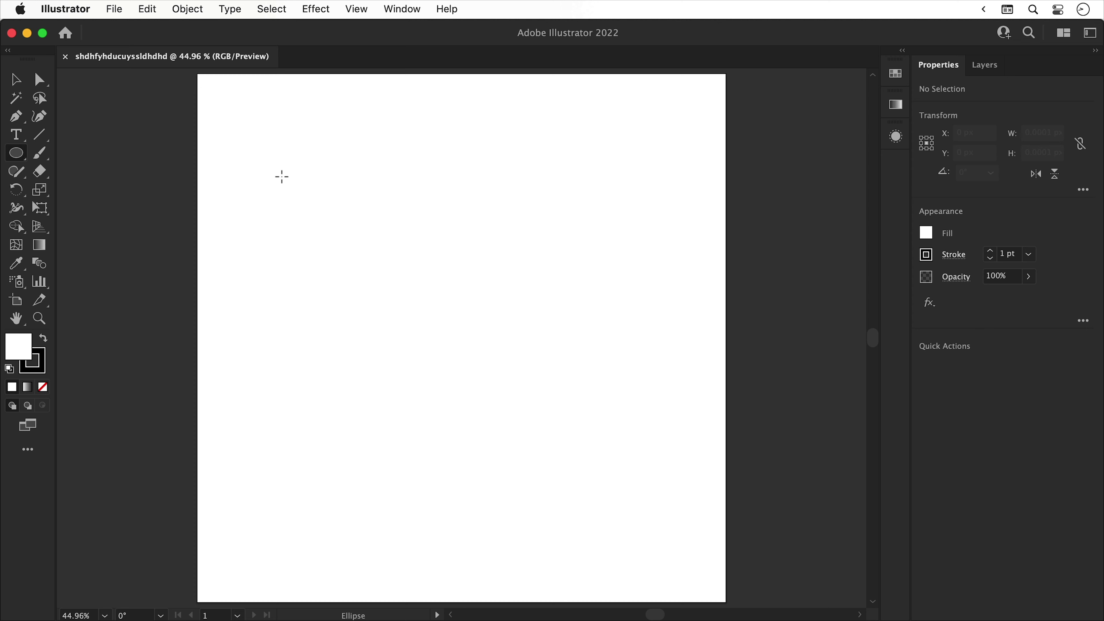
pyautogui.moveTo(281, 177); pyautogui.dragTo(383, 287)
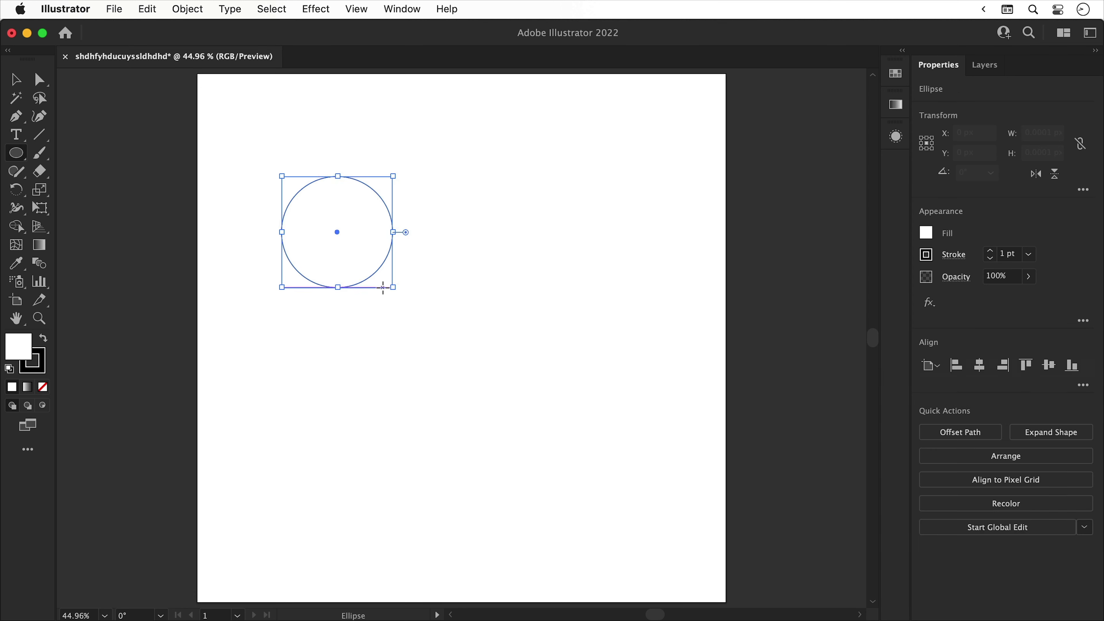
# Set the circle's stroke to None, leaving only its white fill.
pyautogui.press('v')
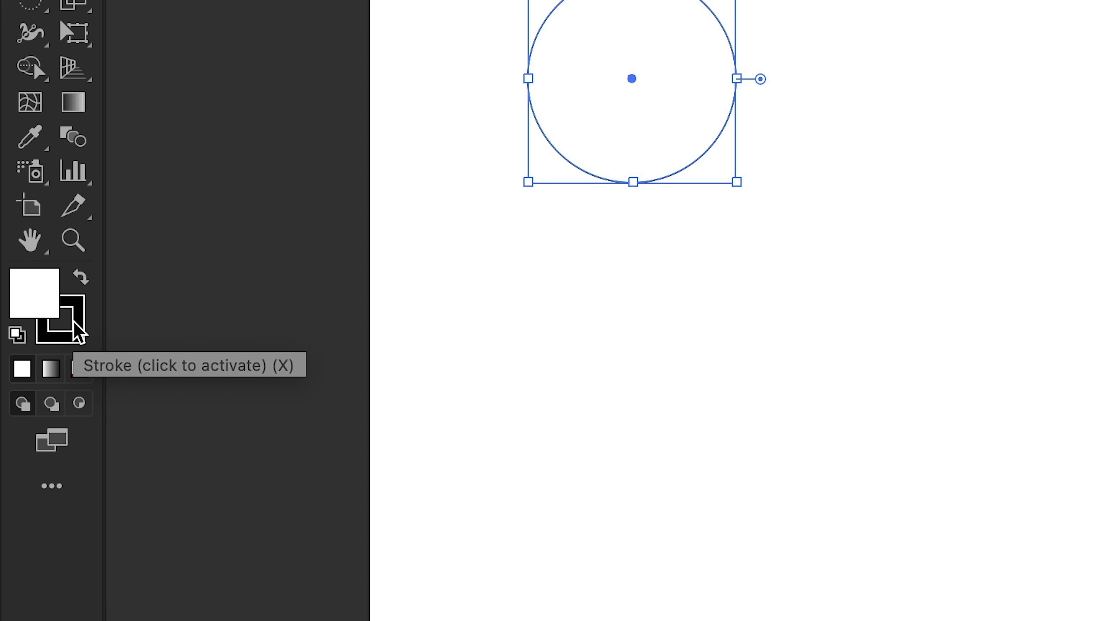
pyautogui.click(78, 333)
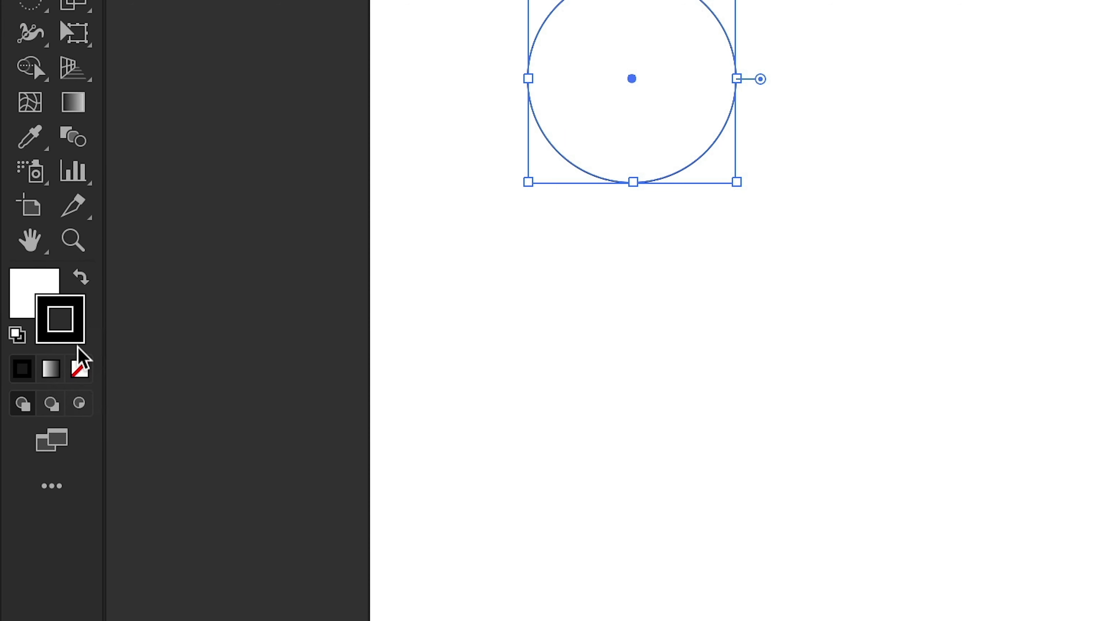
pyautogui.click(79, 369)
pyautogui.press('x')
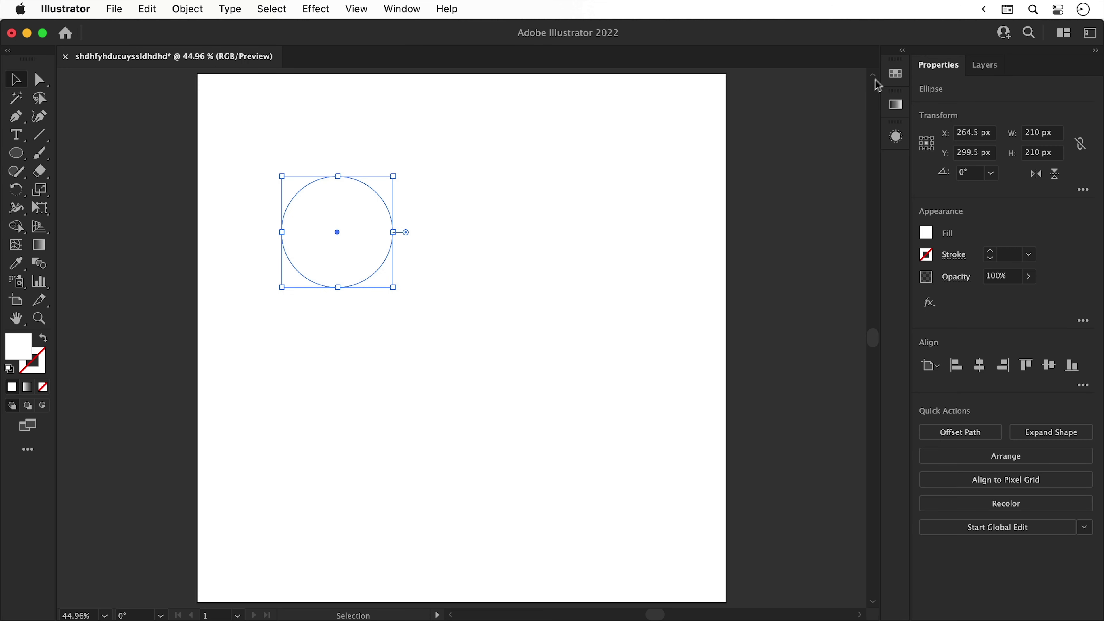
# Fill the circle with the default white-to-black gradient and set its angle to -90°.
pyautogui.click(895, 76)
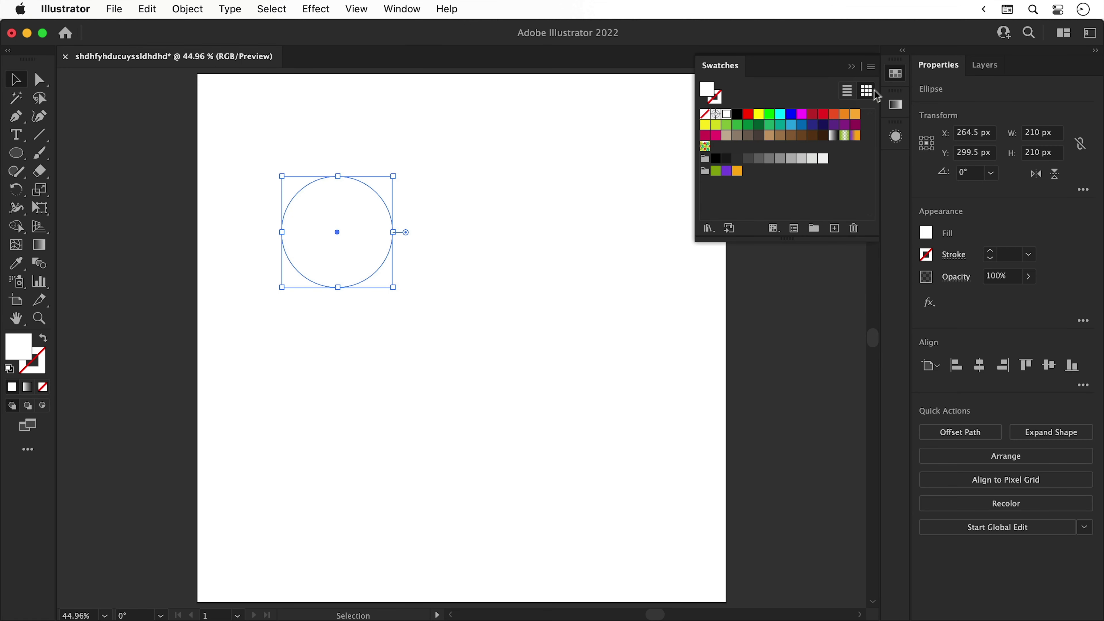
pyautogui.click(834, 135)
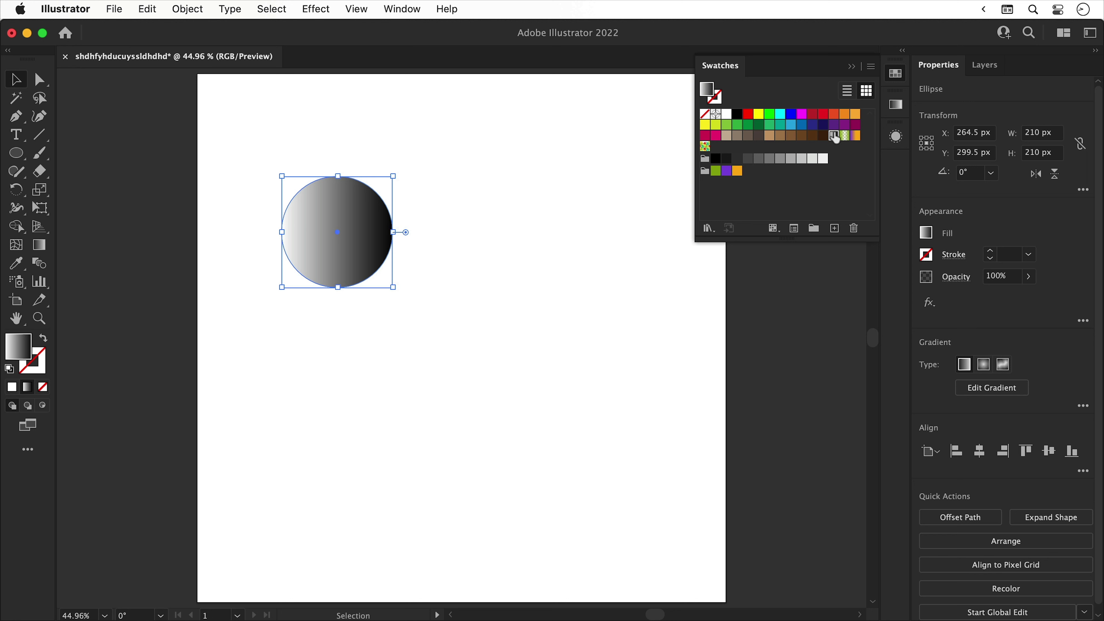
pyautogui.click(896, 107)
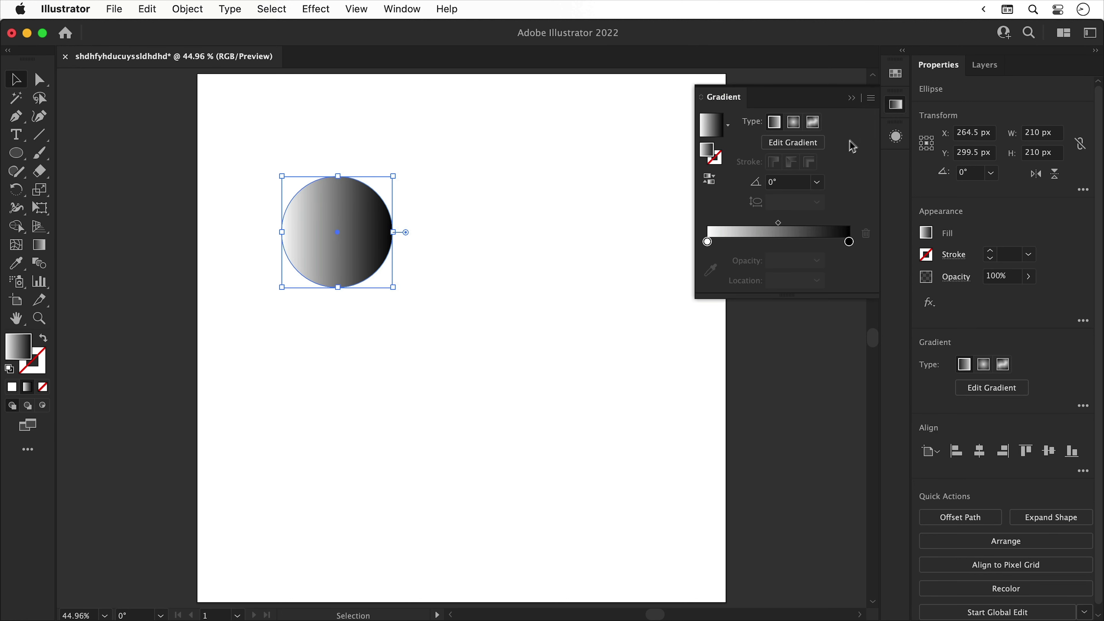
pyautogui.click(798, 182)
pyautogui.scroll(18, 798, 181)
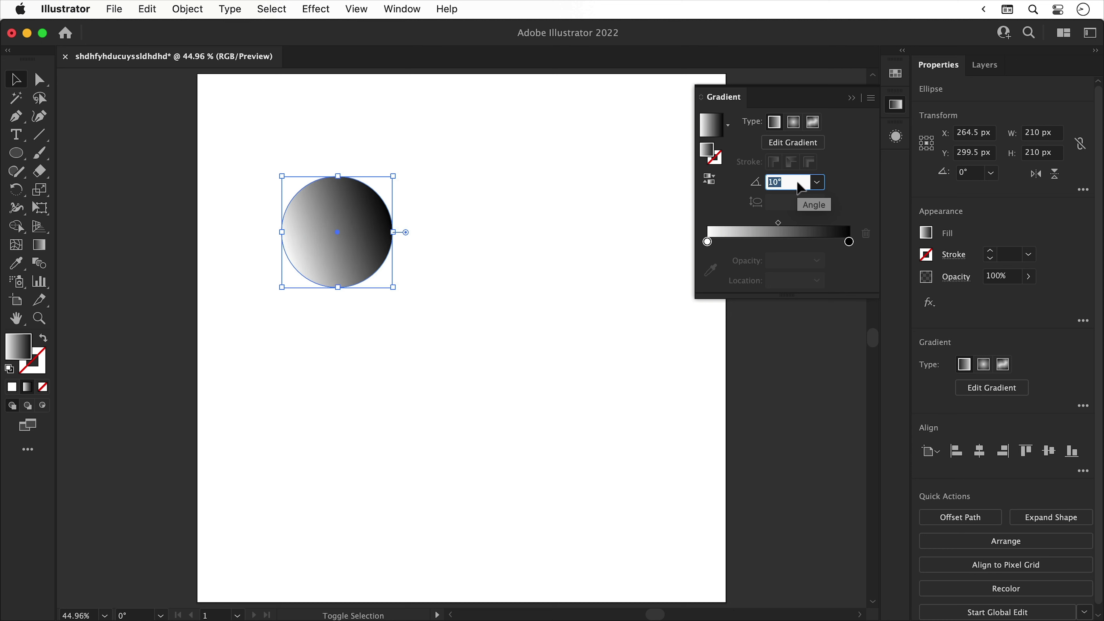
pyautogui.scroll(12, 798, 185)
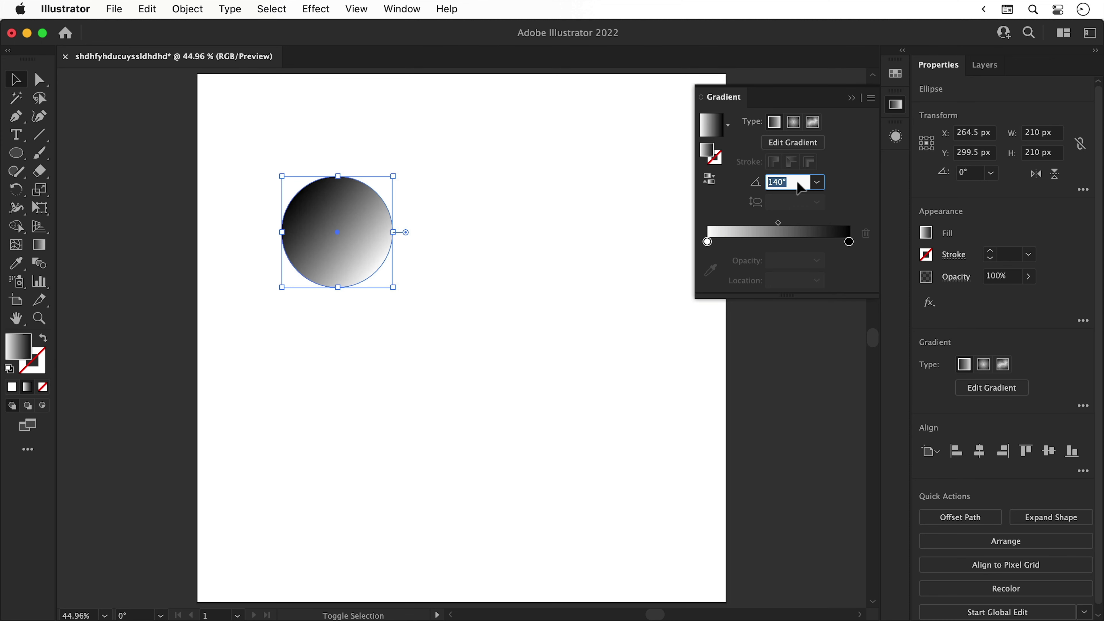
pyautogui.scroll(-3, 801, 188)
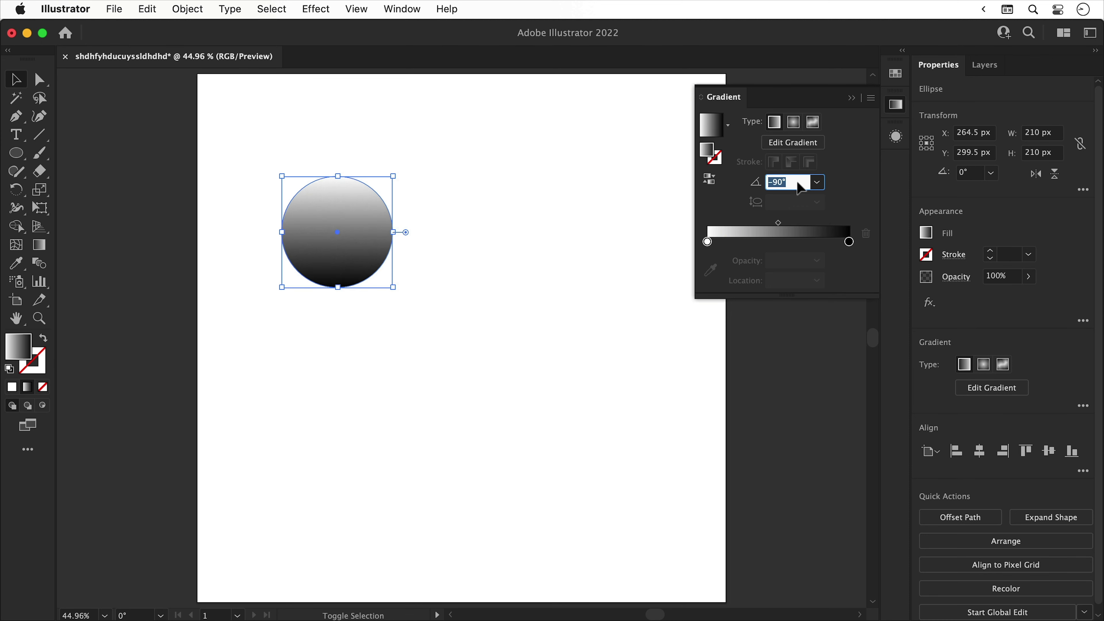
# Change the gradient's dark bottom stop to red, then deselect the circle.
pyautogui.doubleClick(850, 241)
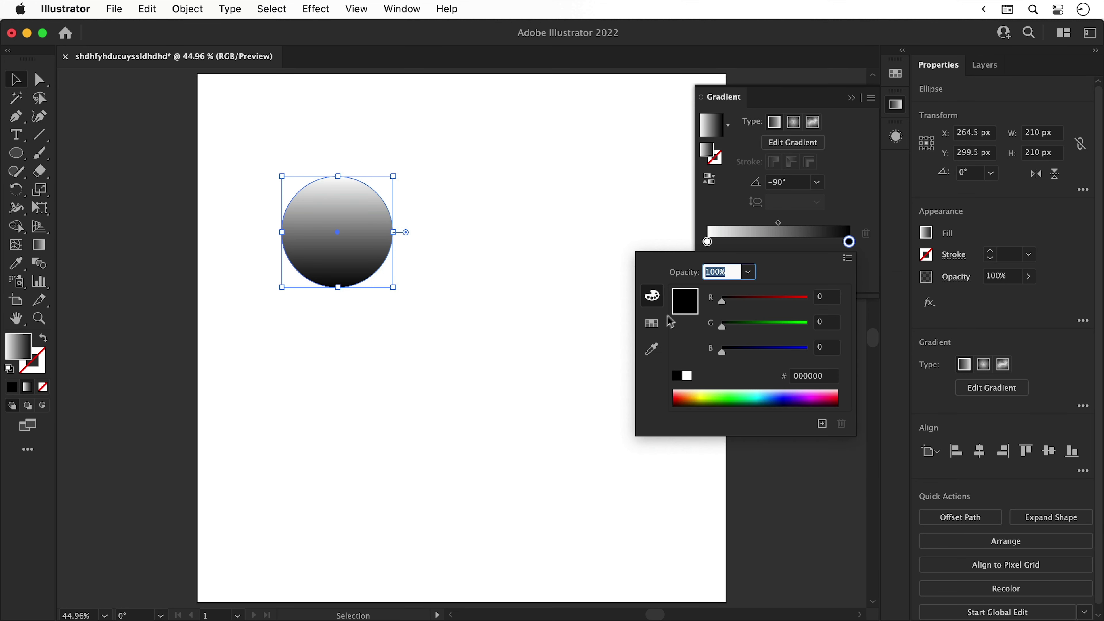
pyautogui.click(659, 325)
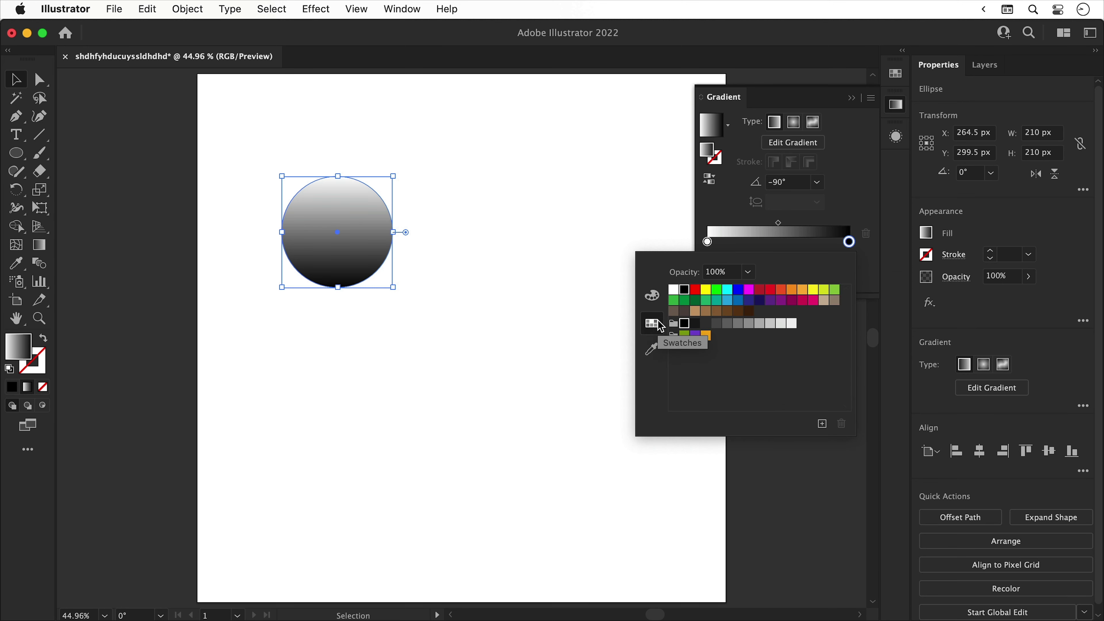
pyautogui.click(695, 289)
pyautogui.click(894, 110)
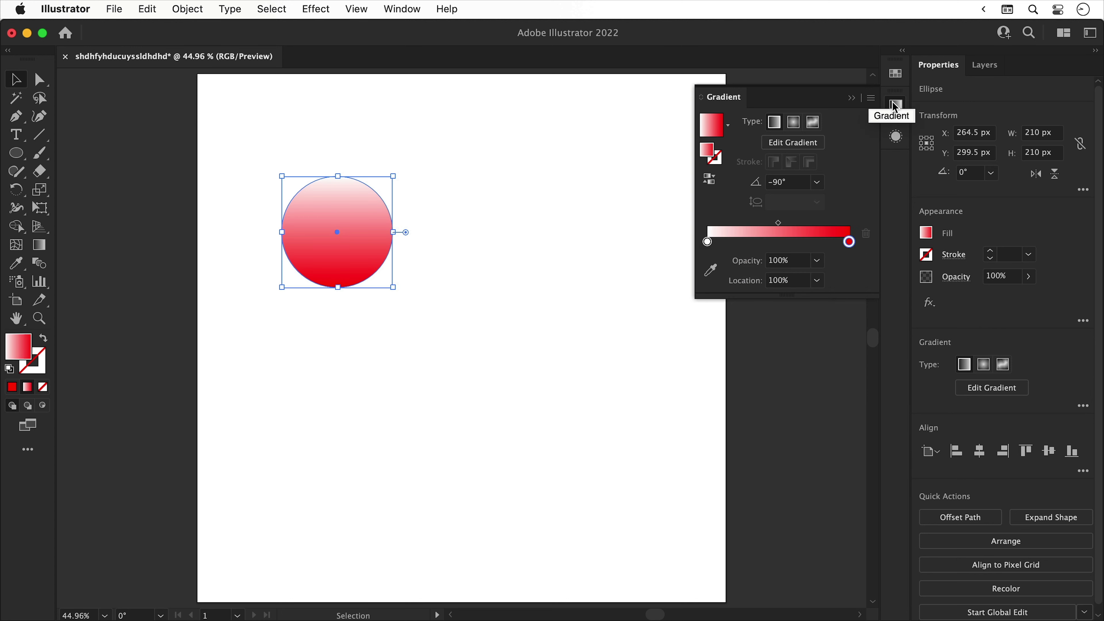
pyautogui.click(895, 109)
pyautogui.click(841, 101)
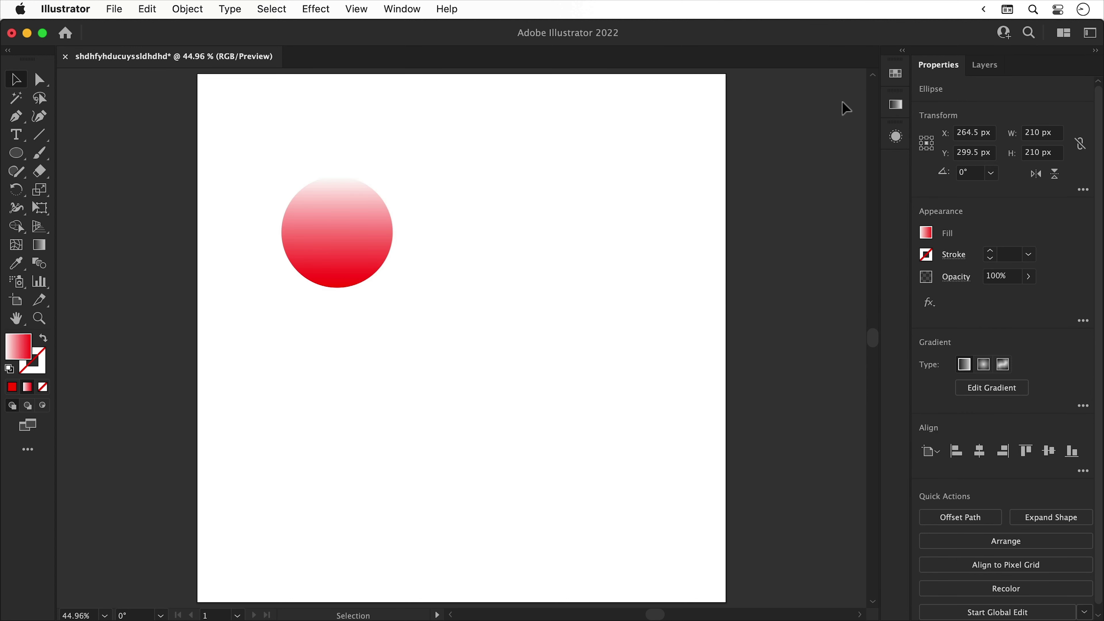
pyautogui.click(884, 64)
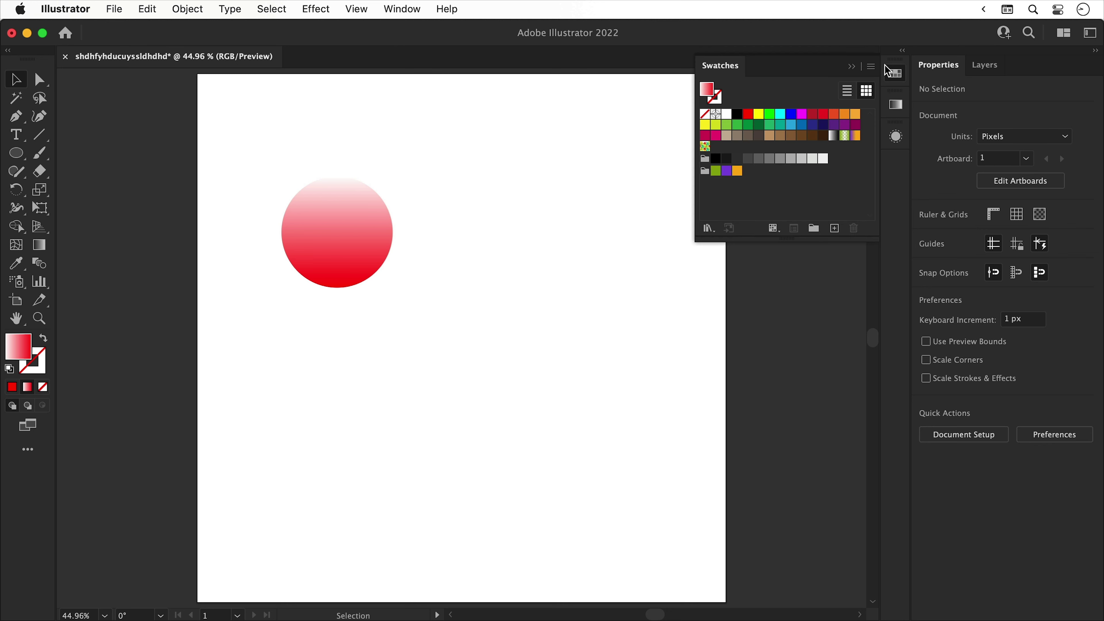
# Make the orange-red swatch a global swatch.
pyautogui.doubleClick(834, 114)
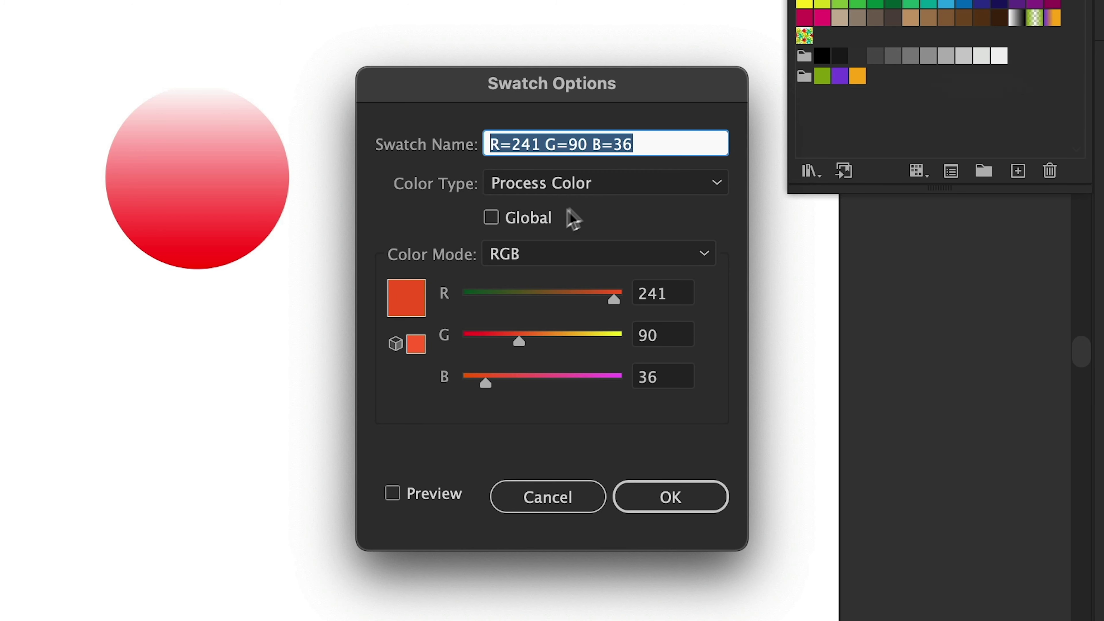
pyautogui.click(551, 254)
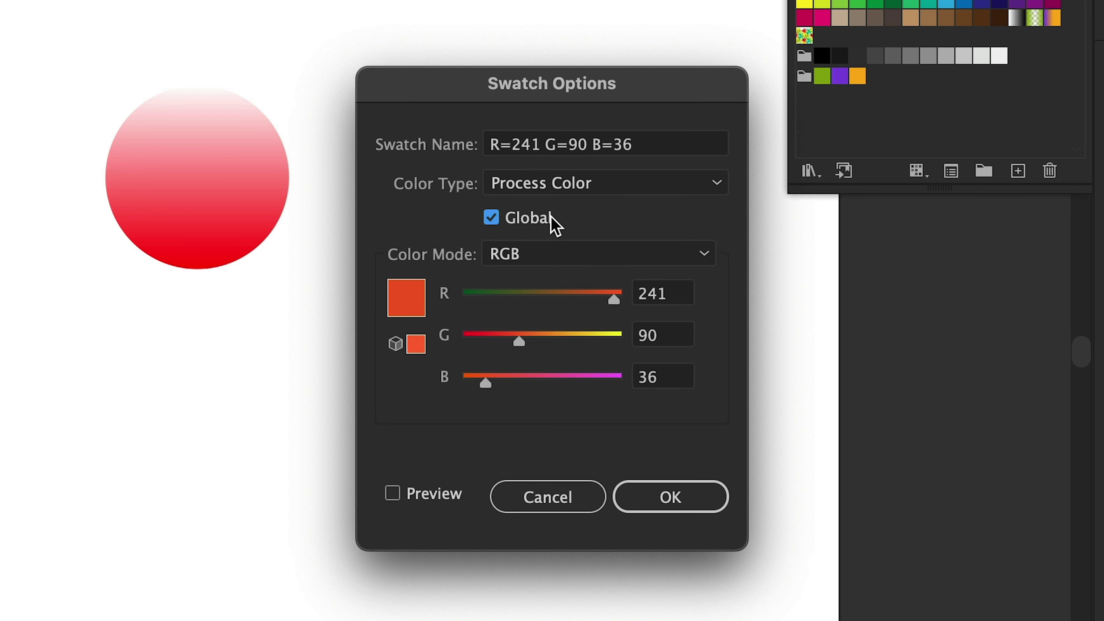
pyautogui.press('Return')
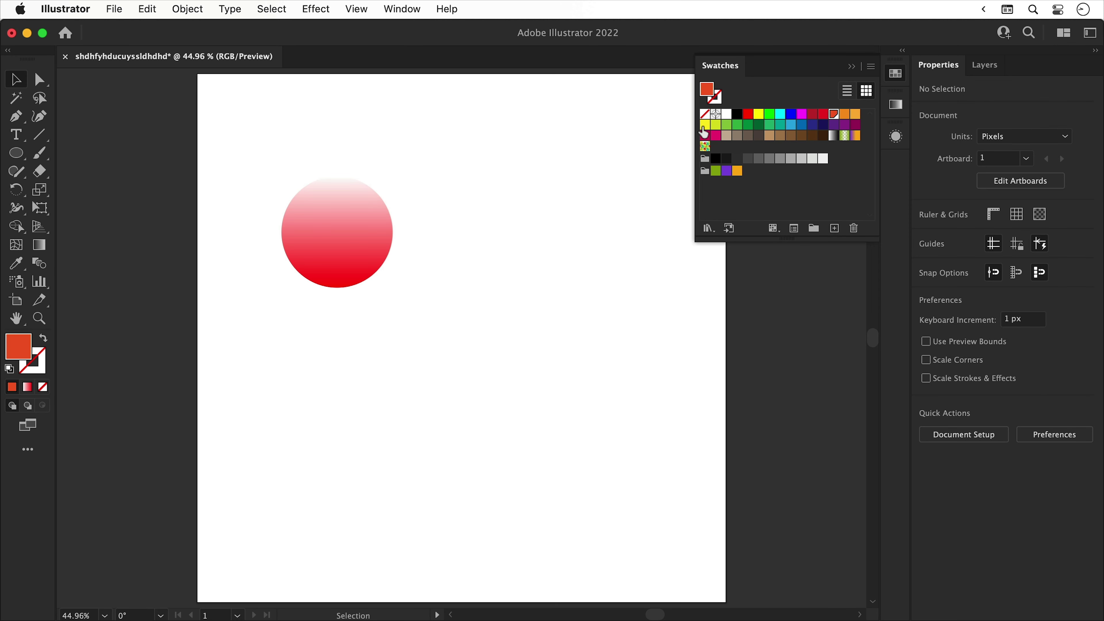
# Make the yellow swatch global and move it into the top swatch row.
pyautogui.doubleClick(704, 127)
pyautogui.click(540, 255)
pyautogui.press('Return')
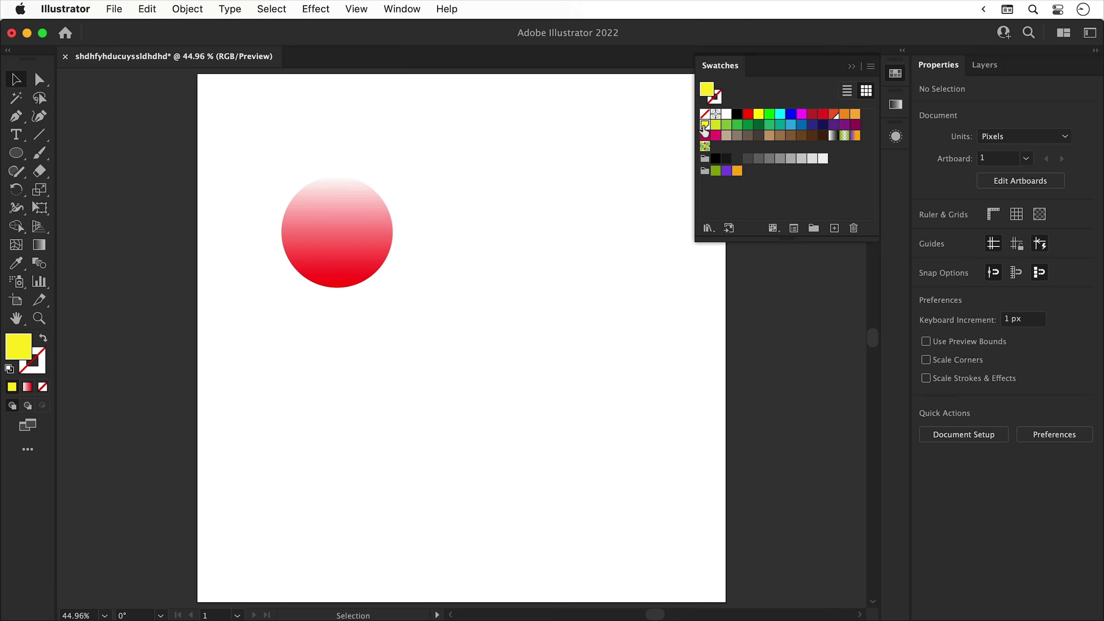
pyautogui.moveTo(704, 127); pyautogui.dragTo(830, 122)
pyautogui.click(893, 78)
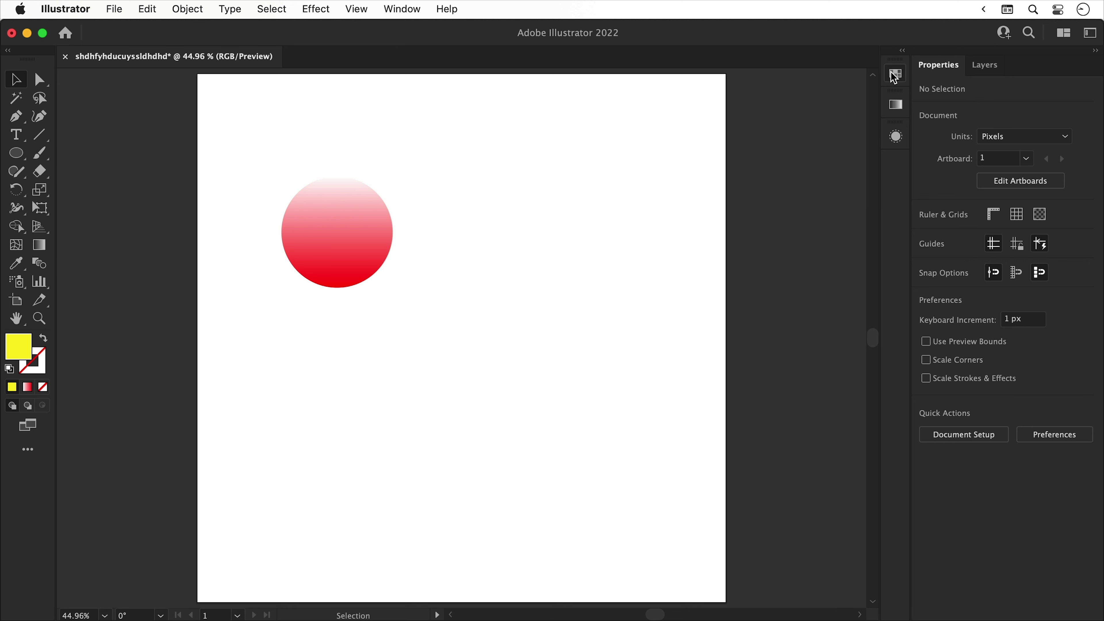
# Recolour the circle's gradient stops: orange-red on the right, yellow on the left.
pyautogui.click(372, 214)
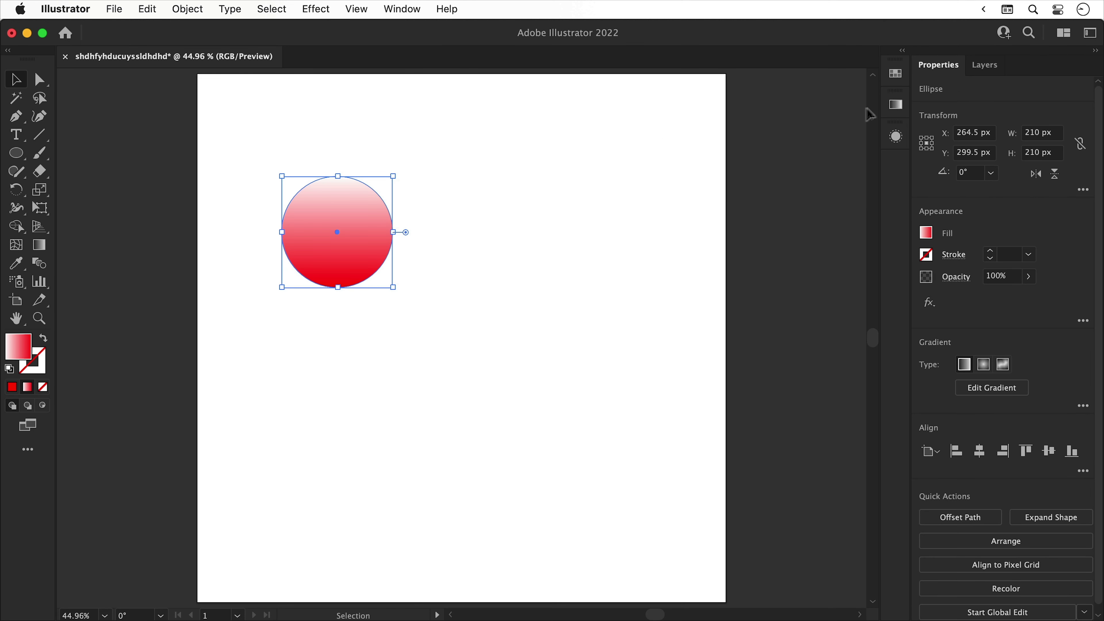
pyautogui.click(895, 105)
pyautogui.doubleClick(850, 242)
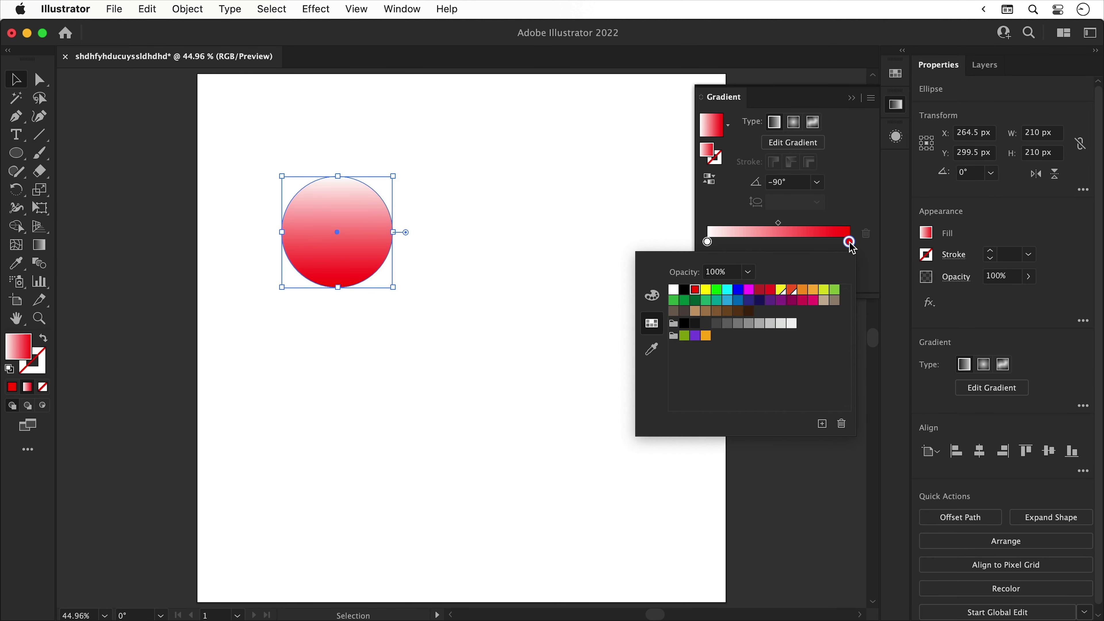
pyautogui.click(792, 289)
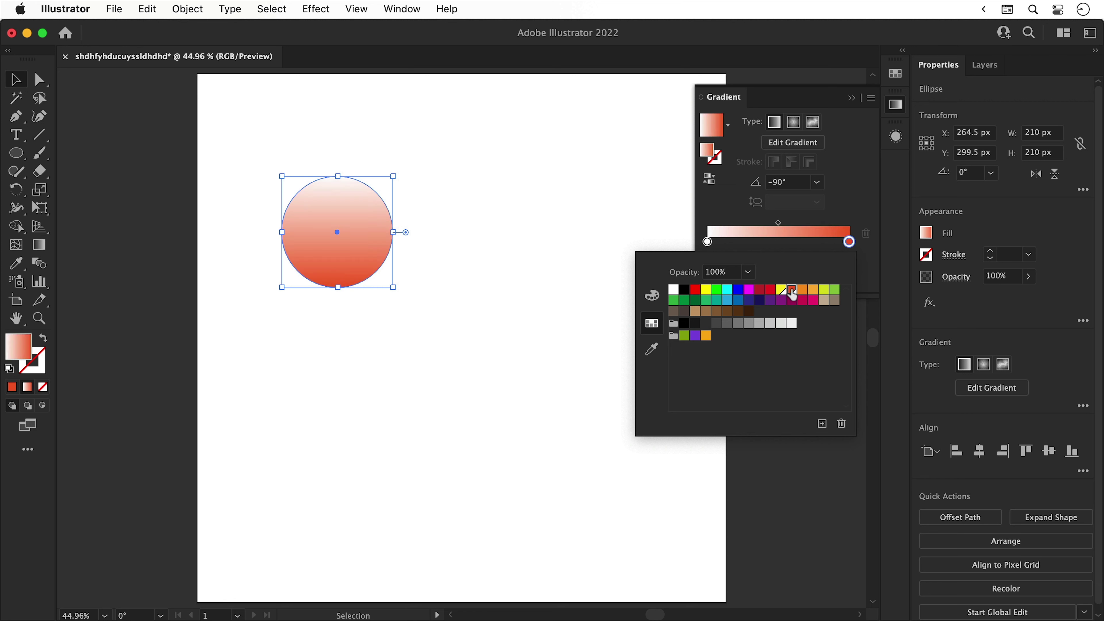
pyautogui.doubleClick(708, 242)
pyautogui.click(782, 291)
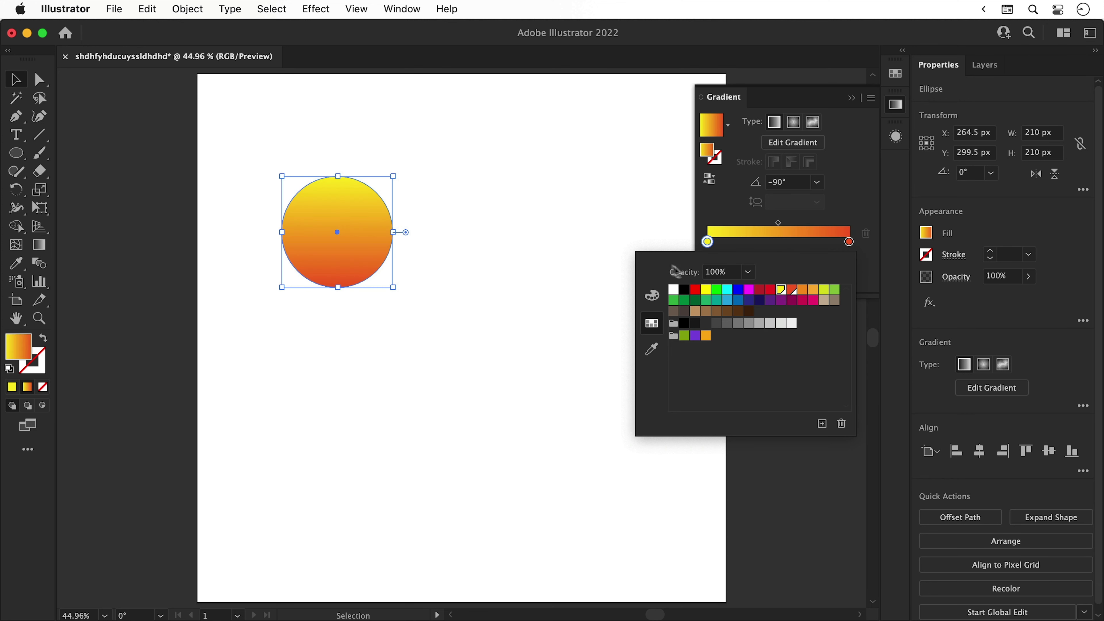
pyautogui.click(544, 224)
pyautogui.click(542, 224)
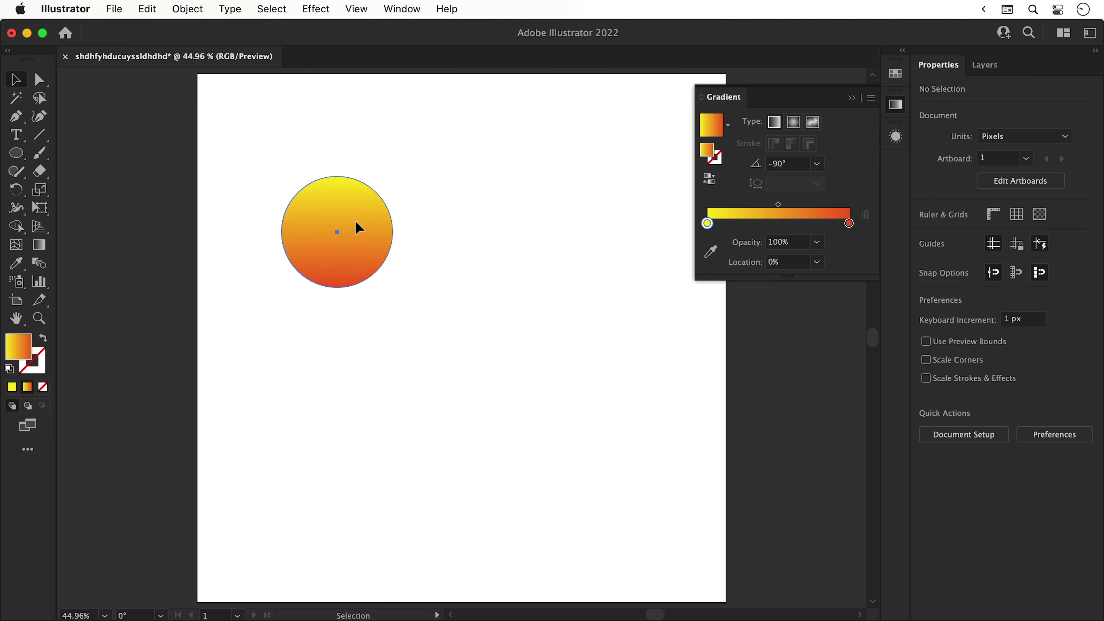
# Copy the gradient circle to the right and blend the two circles with Object > Blend > Make.
pyautogui.moveTo(357, 227); pyautogui.dragTo(586, 203)
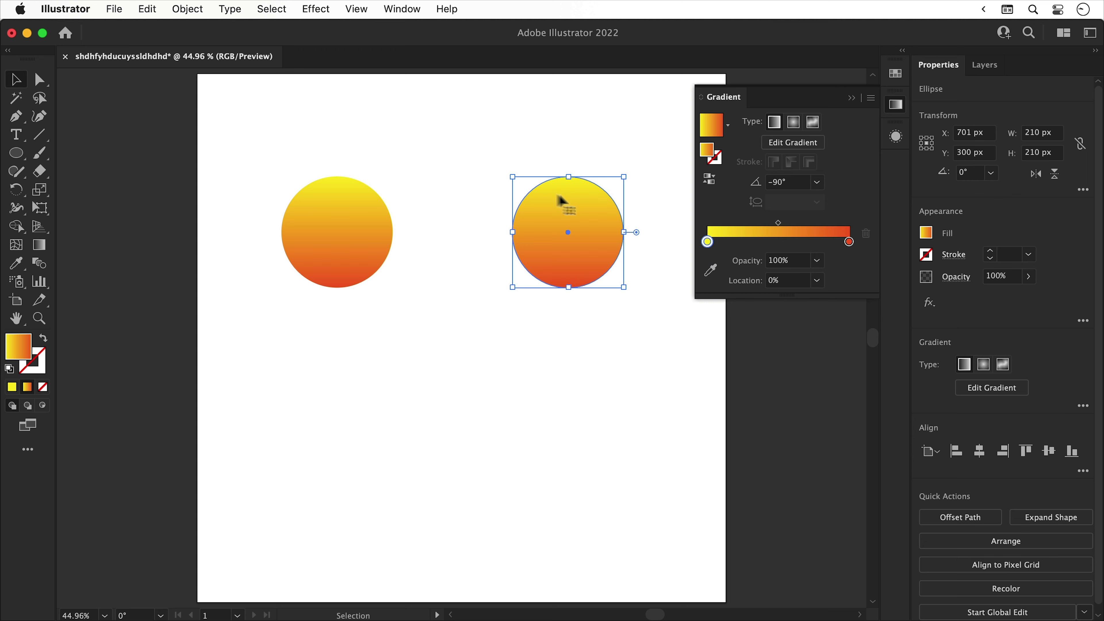
pyautogui.moveTo(329, 140); pyautogui.dragTo(545, 209)
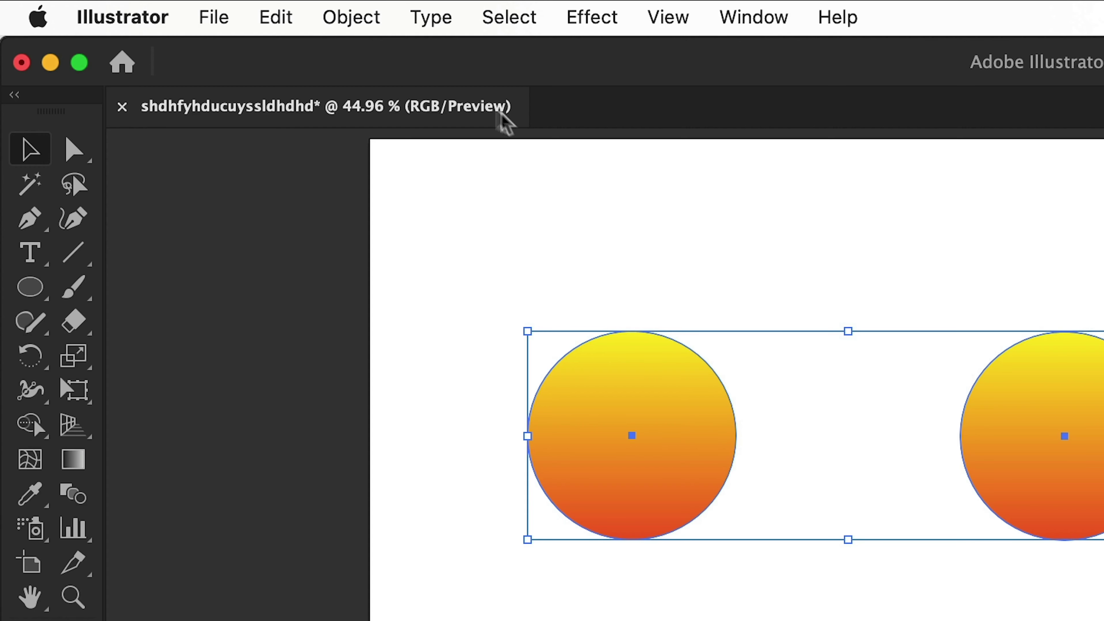
pyautogui.click(191, 10)
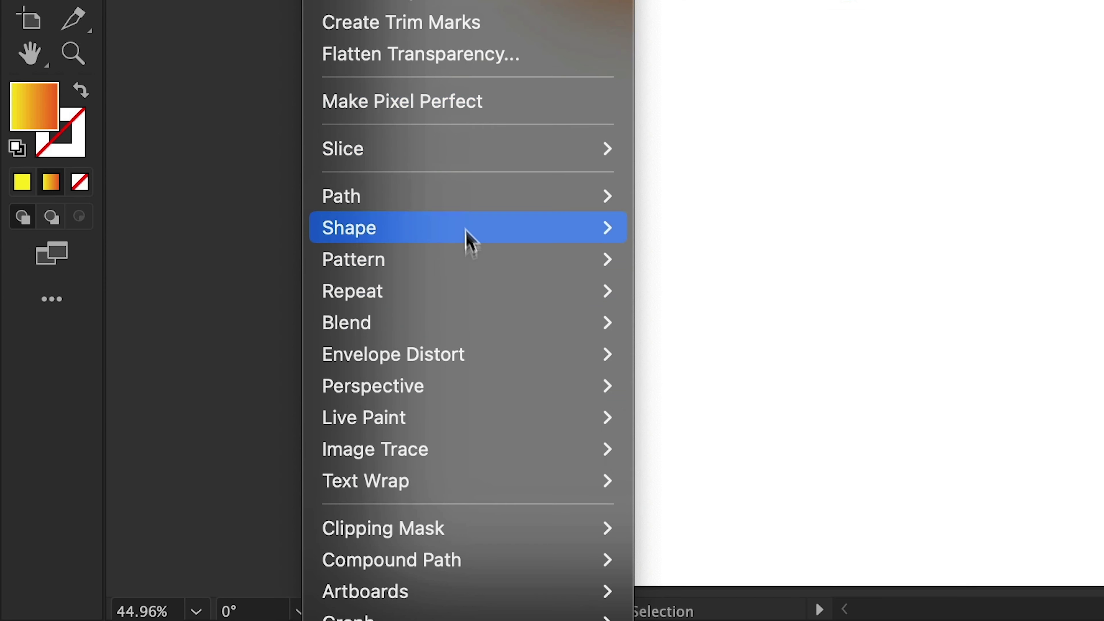
pyautogui.moveTo(482, 323)
pyautogui.click(672, 322)
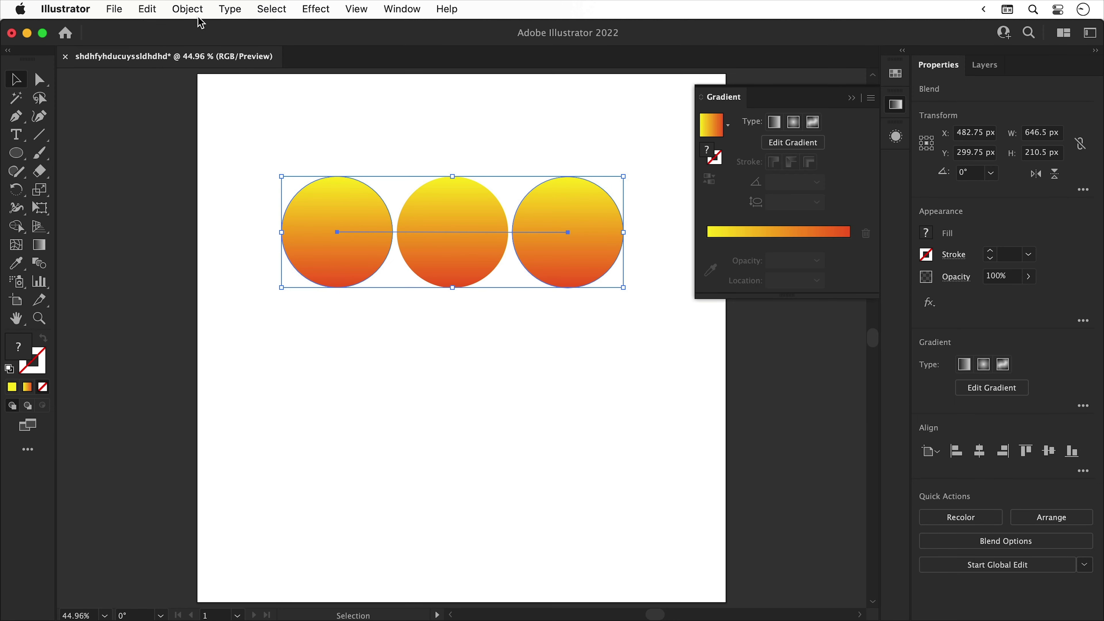
pyautogui.click(189, 9)
# Set the blend spacing to Specified Steps, entering 7500, so the circles merge smoothly.
pyautogui.moveTo(260, 462)
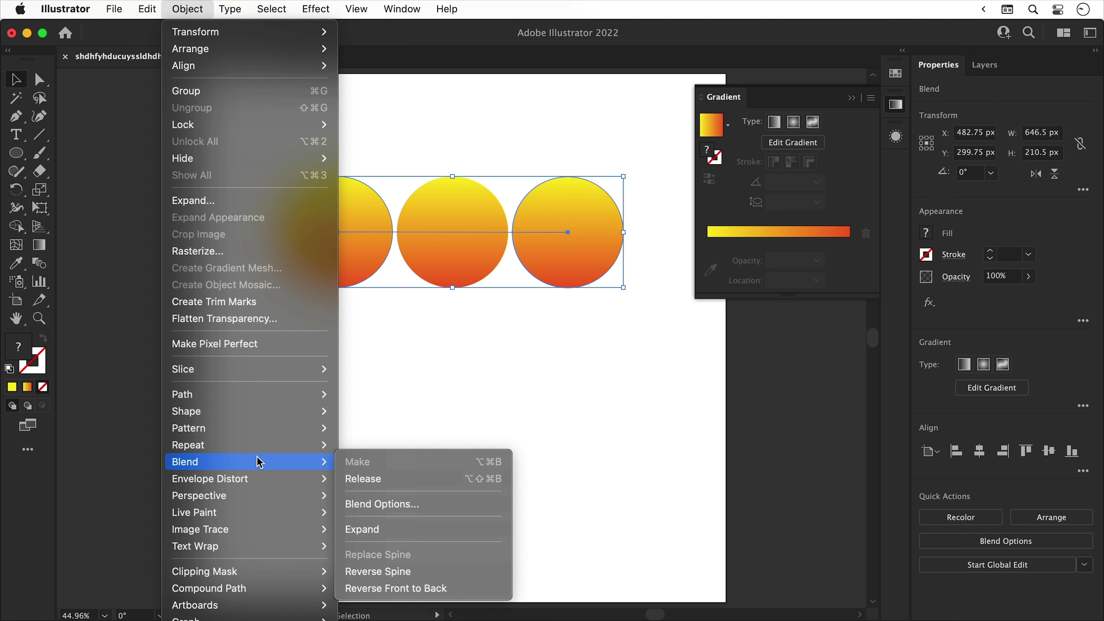
pyautogui.click(353, 504)
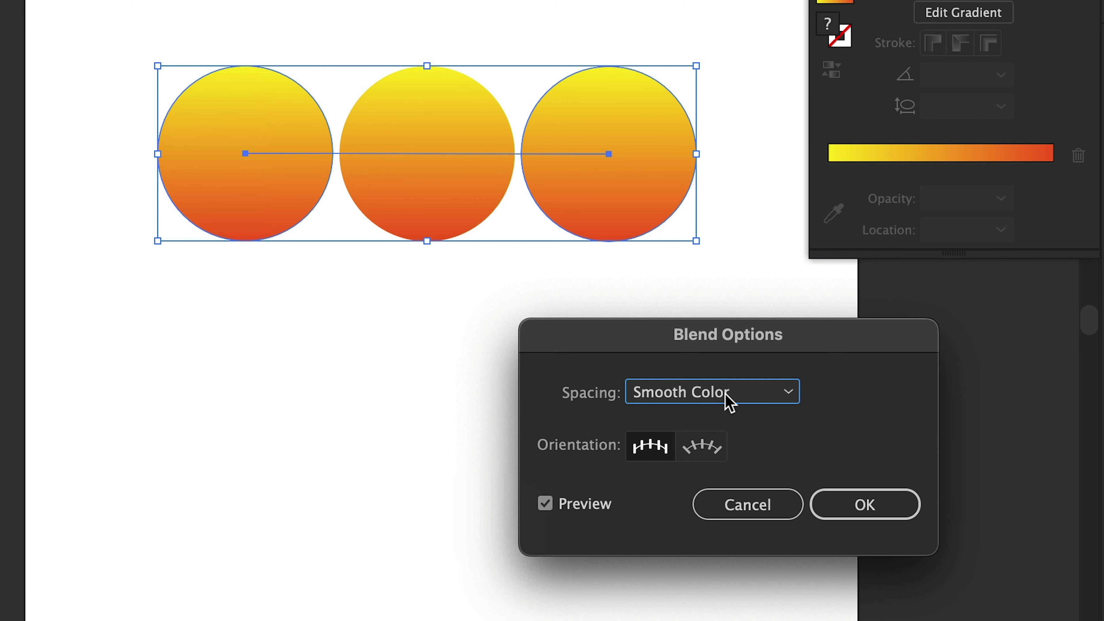
pyautogui.click(643, 386)
pyautogui.click(730, 445)
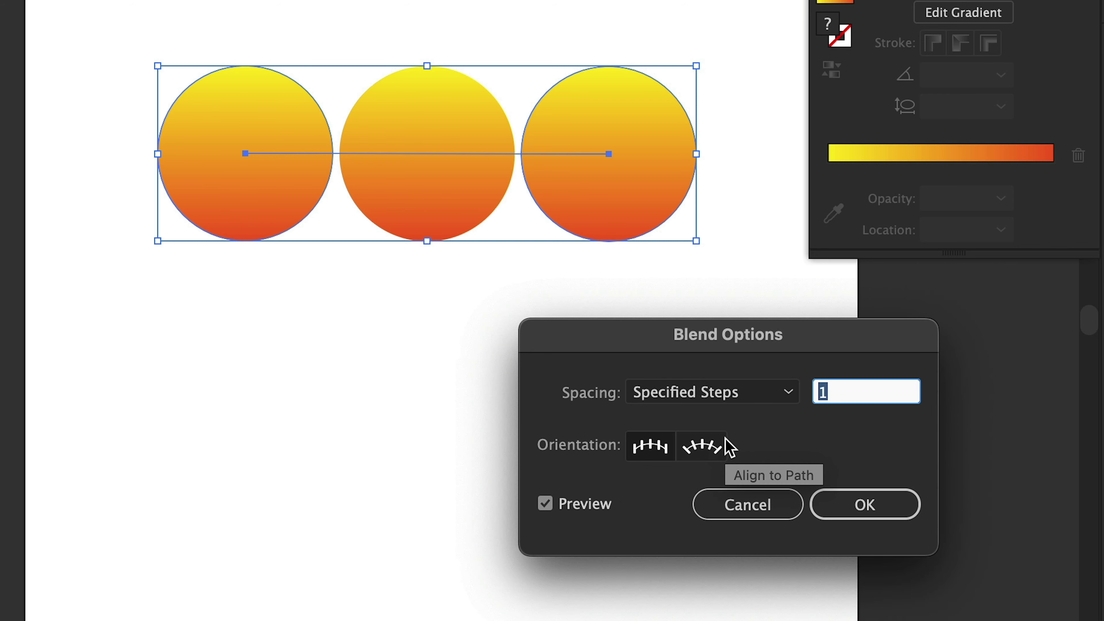
pyautogui.write('7')
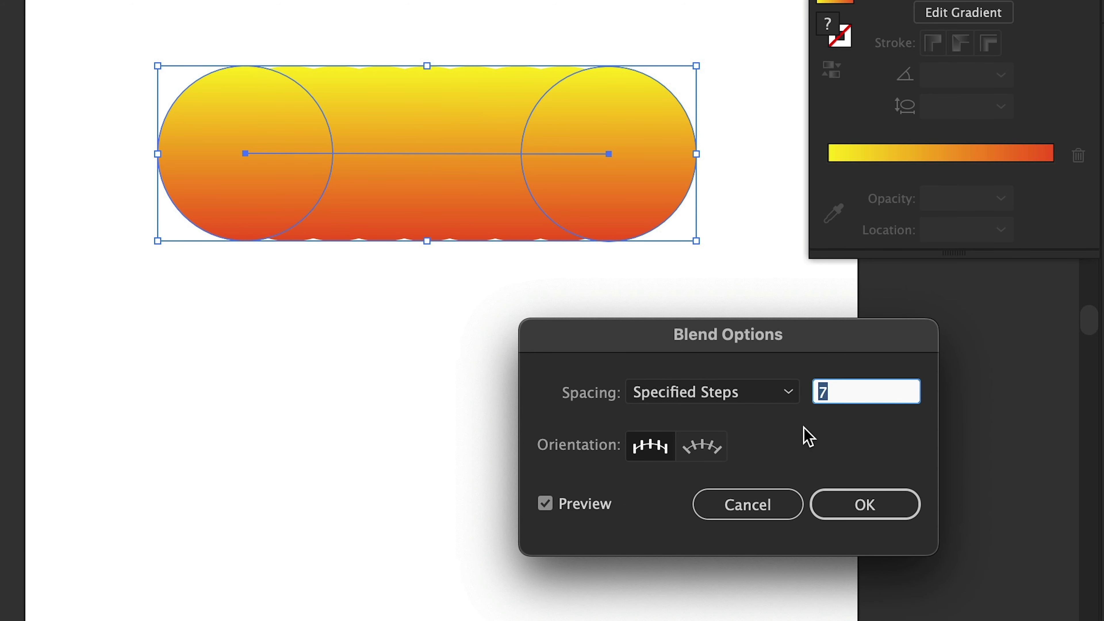
pyautogui.write('500')
pyautogui.press('Return')
pyautogui.click(926, 463)
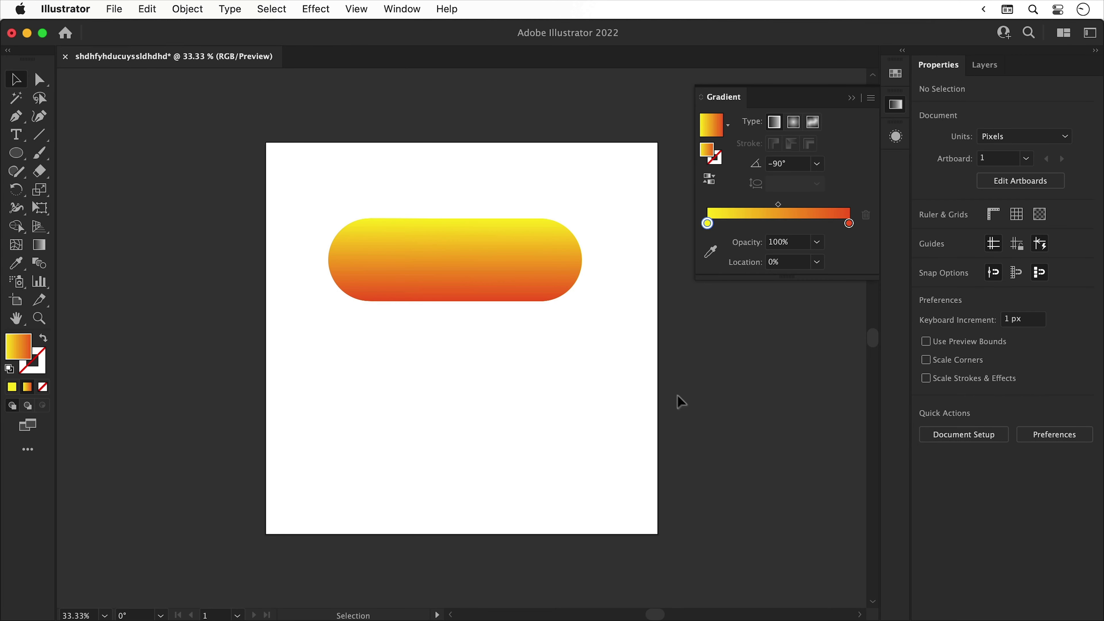
# Move the pill blend to the left and draw a 600 × 600 px circle.
pyautogui.moveTo(548, 270); pyautogui.dragTo(182, 262)
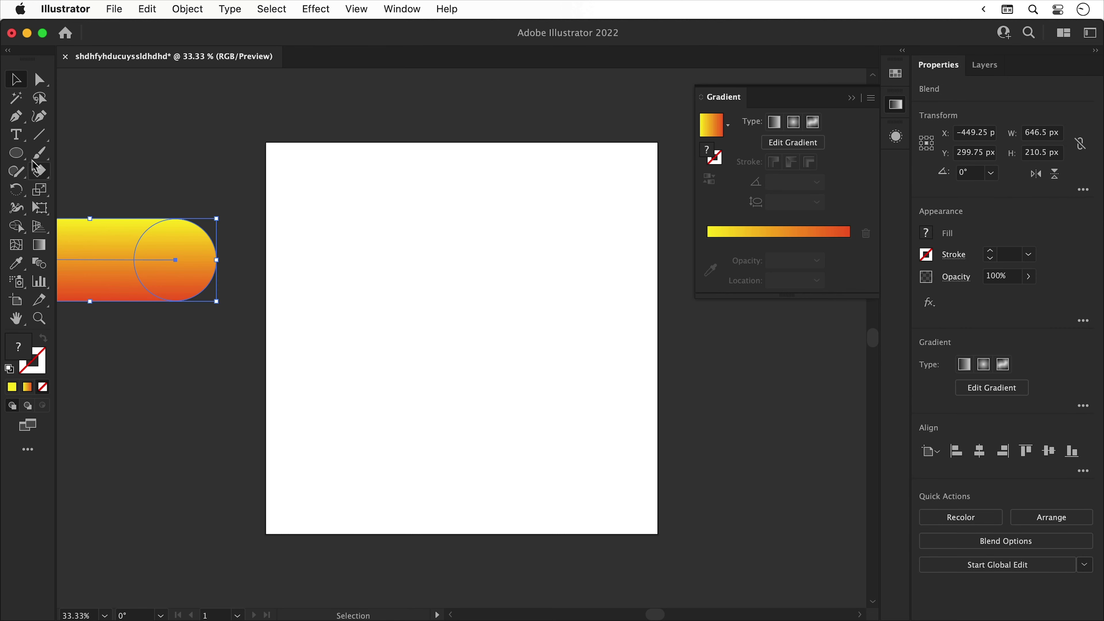
pyautogui.click(22, 155)
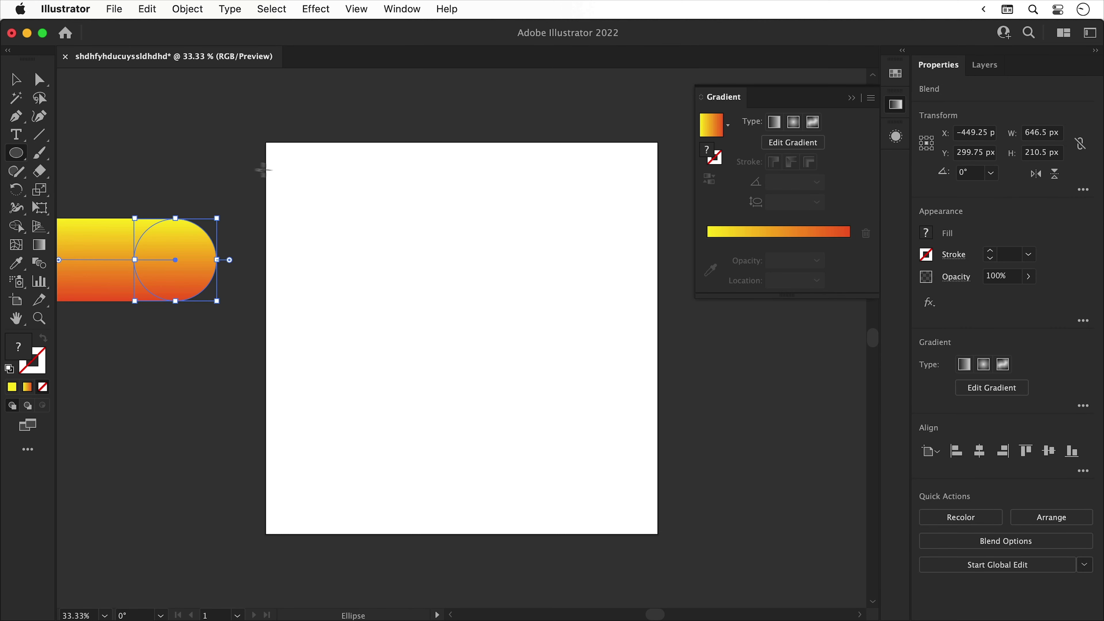
pyautogui.click(328, 174)
pyautogui.write('60')
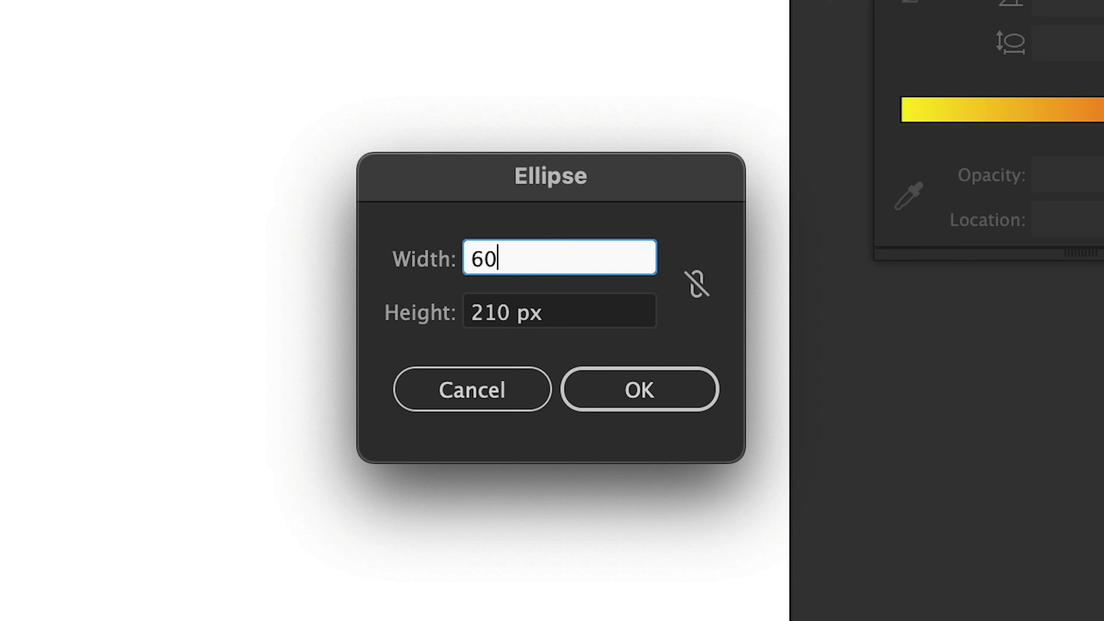
pyautogui.write('0')
pyautogui.press('Tab')
pyautogui.write('600')
pyautogui.press('Return')
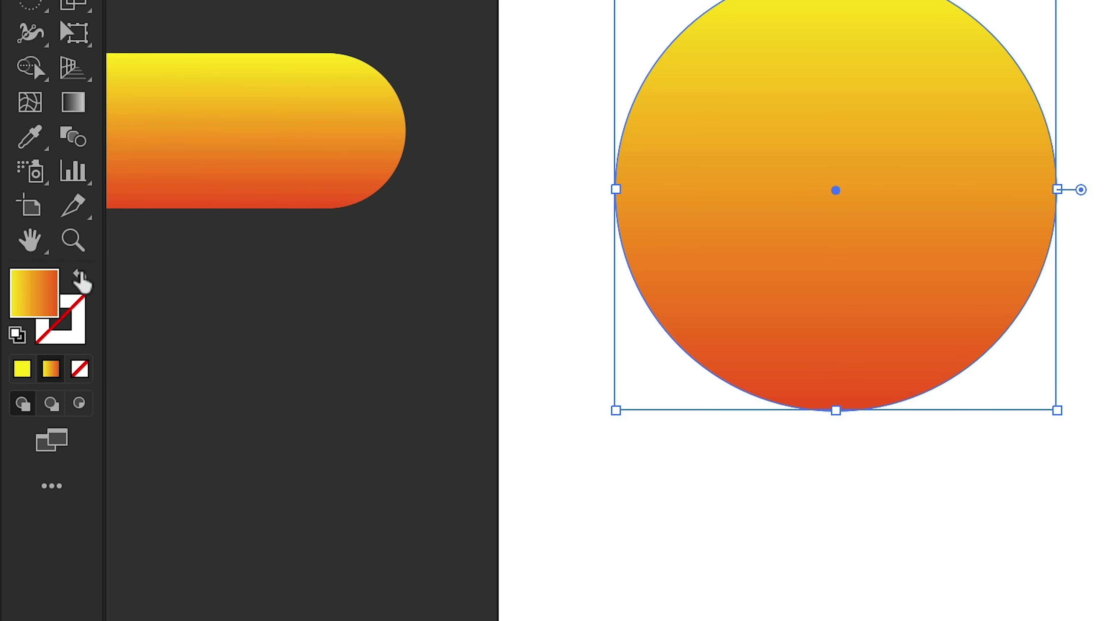
# Move the circle's gradient from fill to stroke and centre it on the artboard.
pyautogui.click(80, 279)
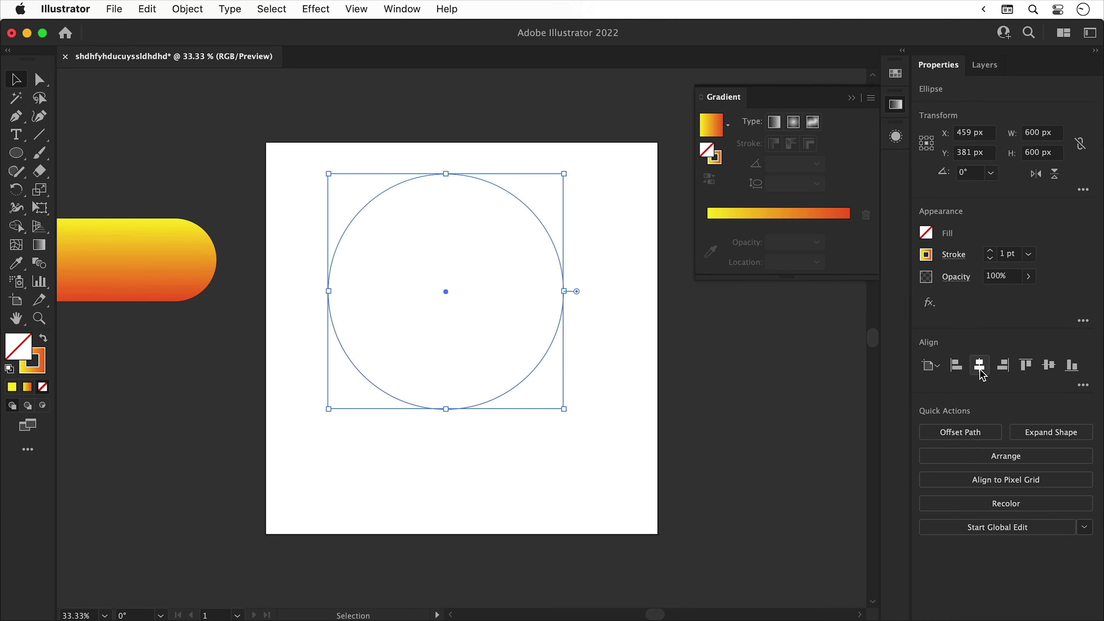
pyautogui.click(980, 367)
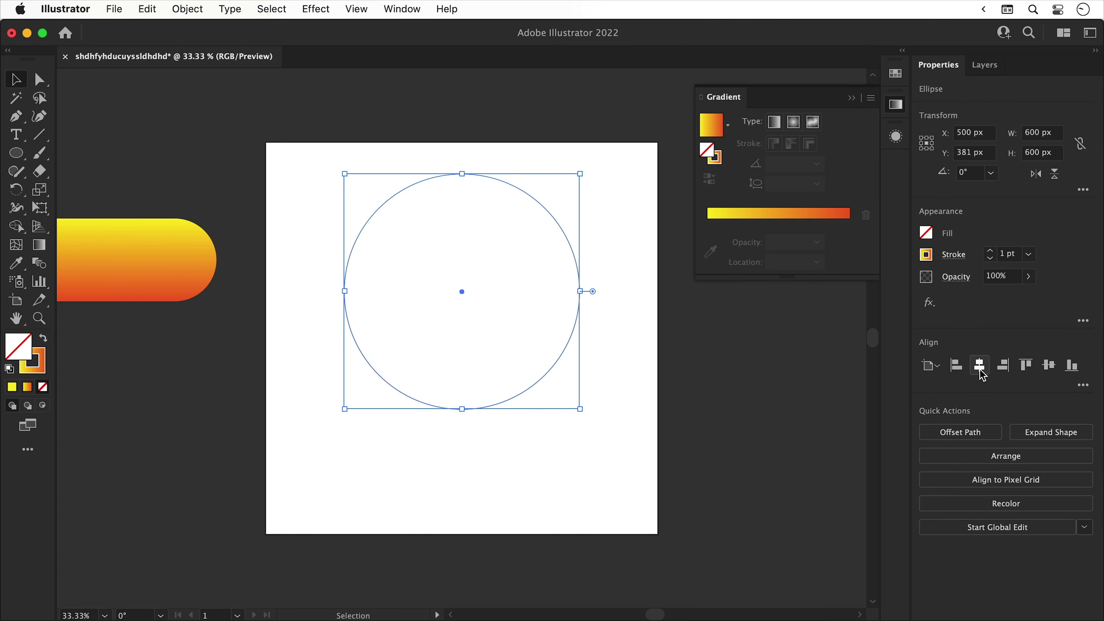
pyautogui.click(1049, 366)
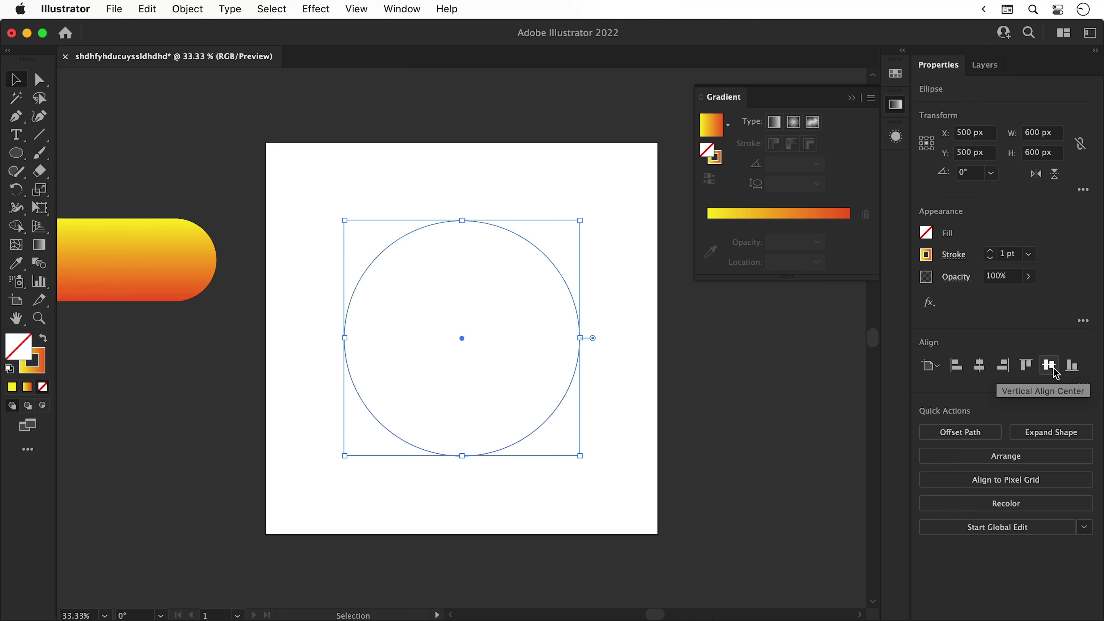
pyautogui.click(198, 264)
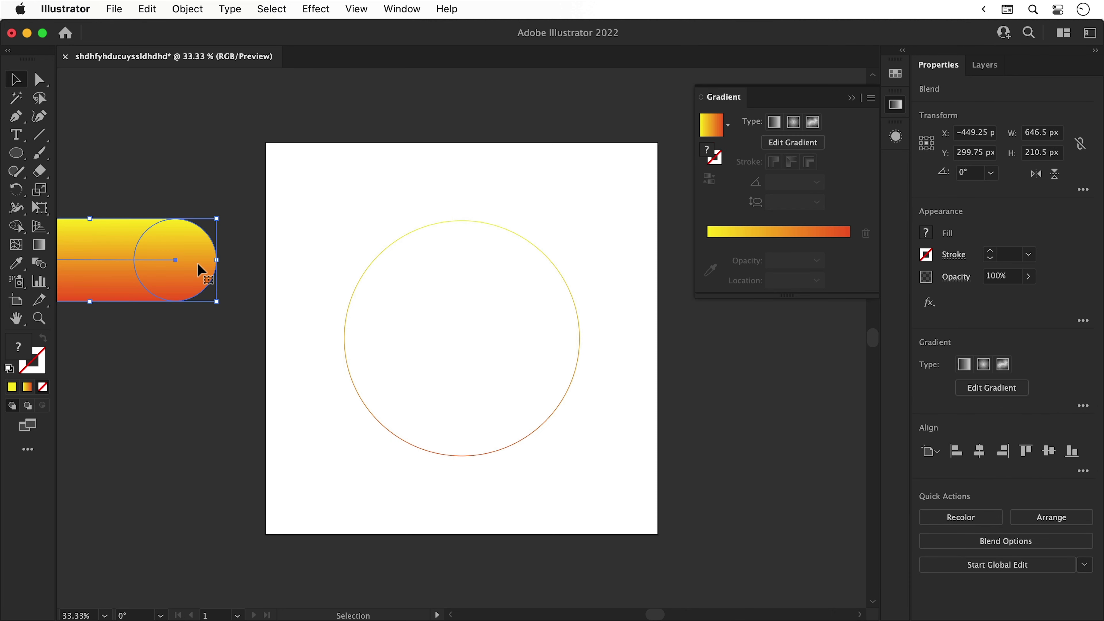
pyautogui.keyDown('shift'); pyautogui.click(360, 281); pyautogui.keyUp('shift')
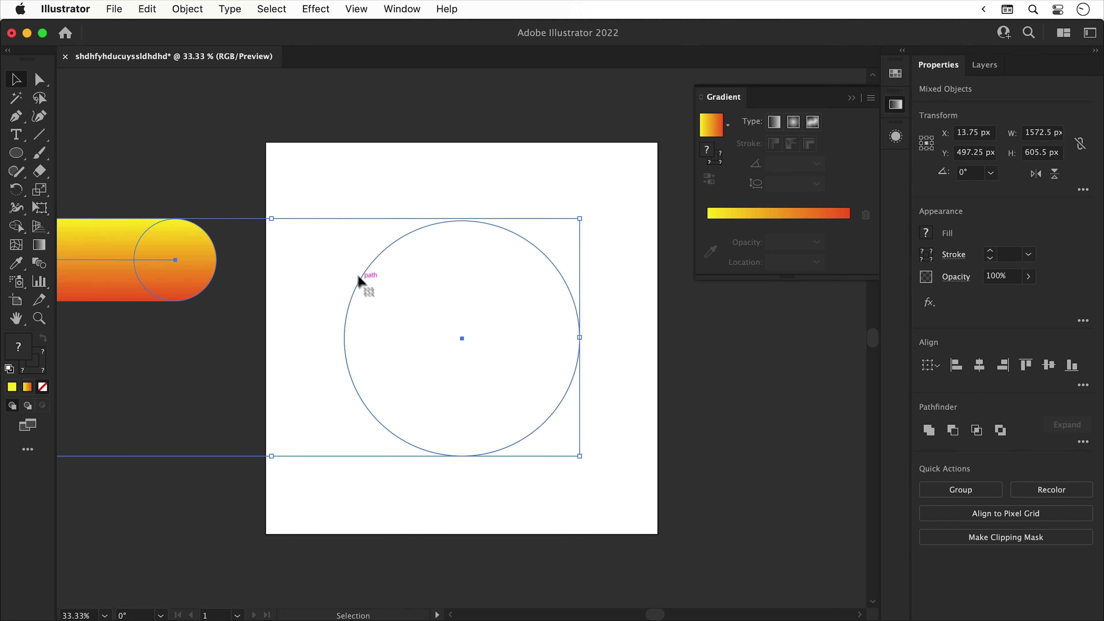
pyautogui.click(187, 9)
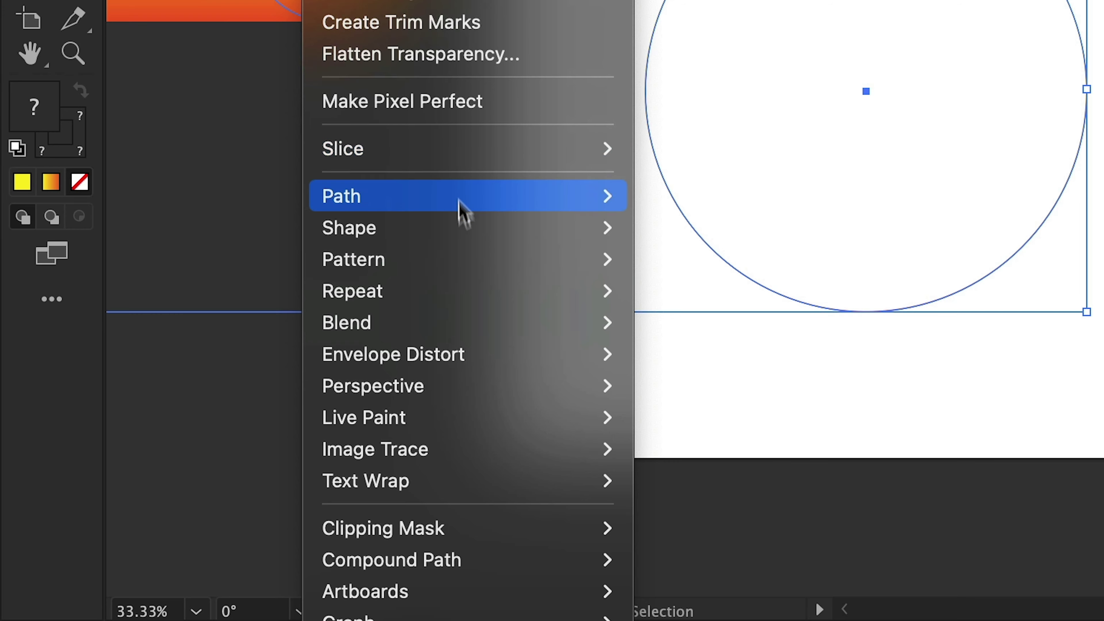
pyautogui.moveTo(257, 462)
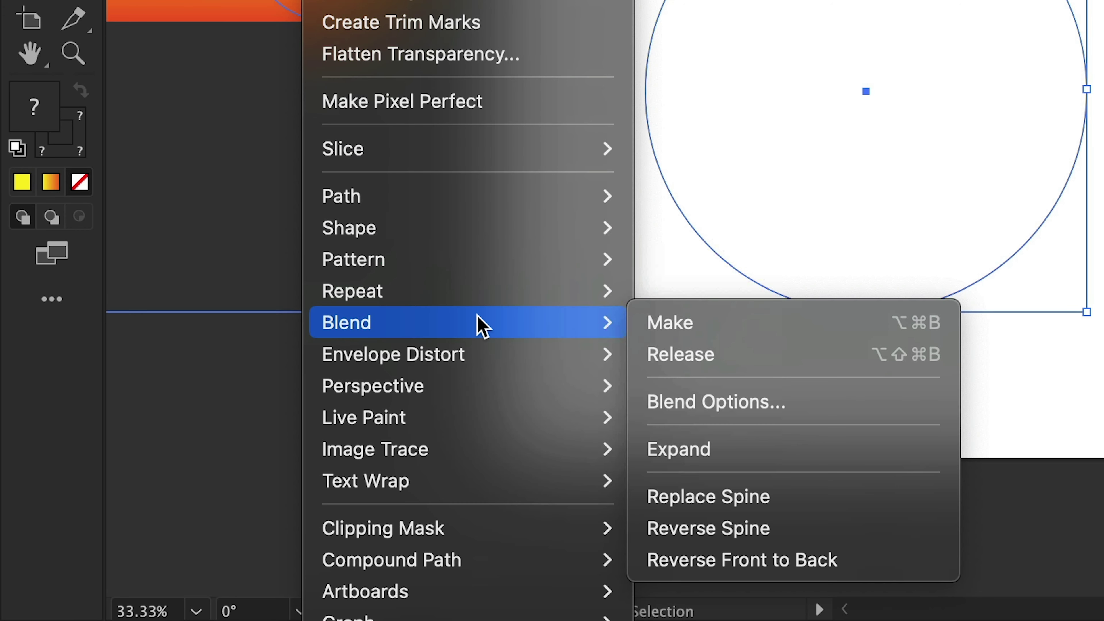
pyautogui.click(659, 498)
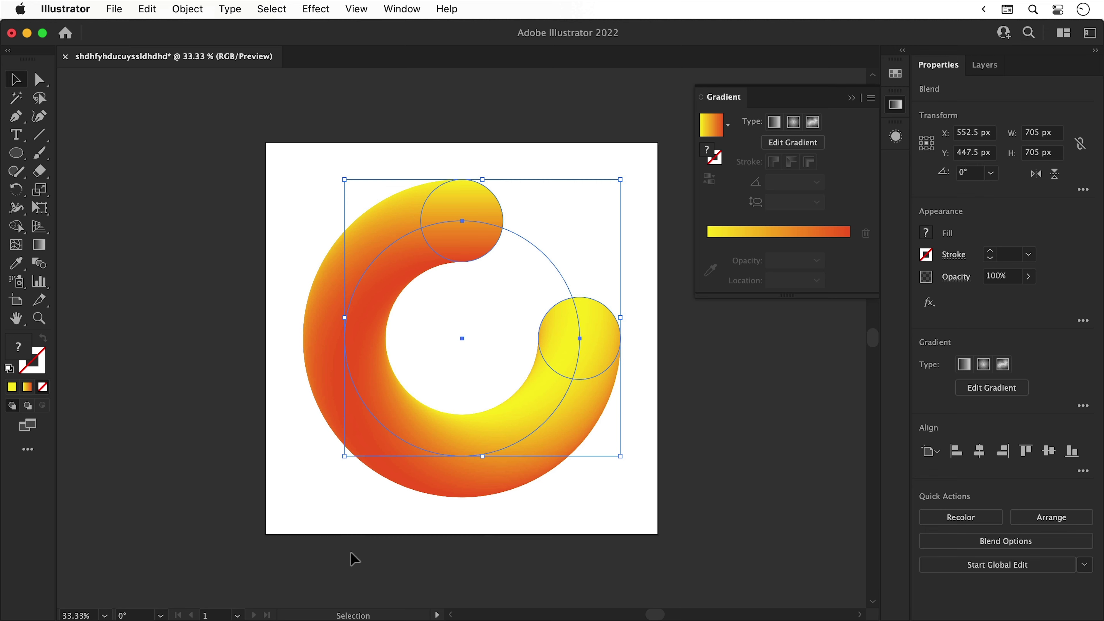
pyautogui.click(658, 493)
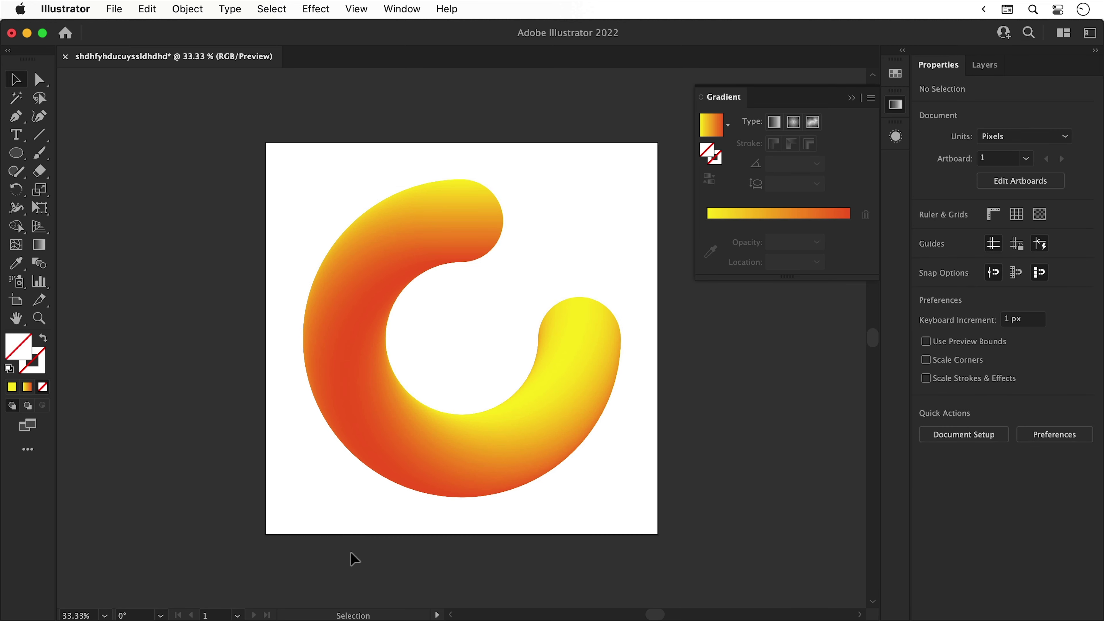
pyautogui.press('super+z')
pyautogui.click(351, 552)
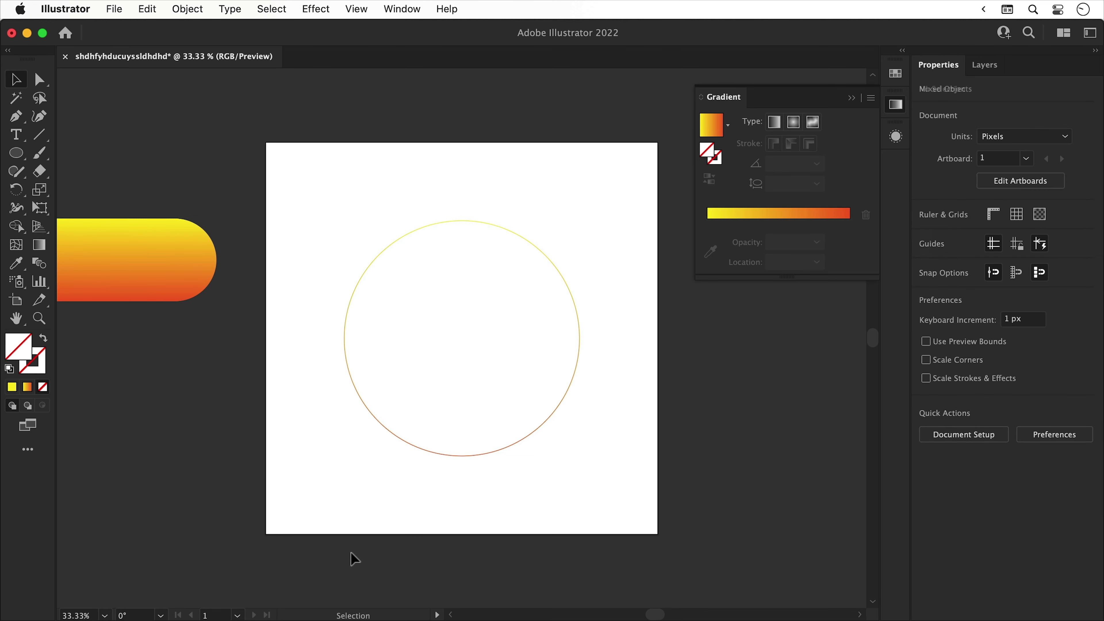
# Zoom in on the top edge of the outlined circle.
pyautogui.click(474, 222)
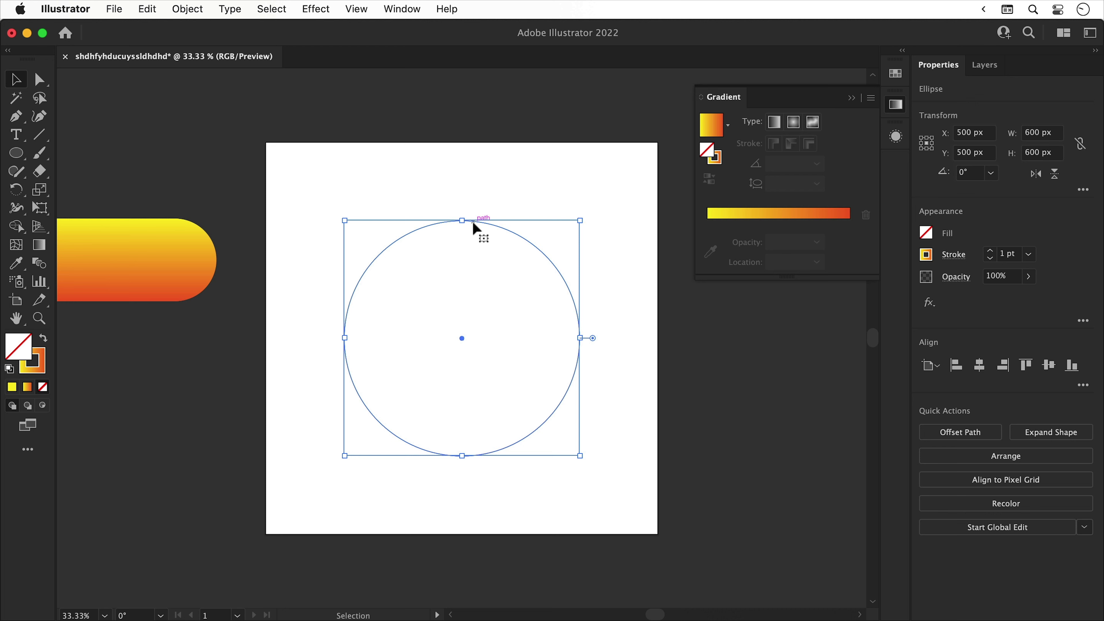
pyautogui.press('z')
pyautogui.moveTo(473, 223); pyautogui.dragTo(618, 310)
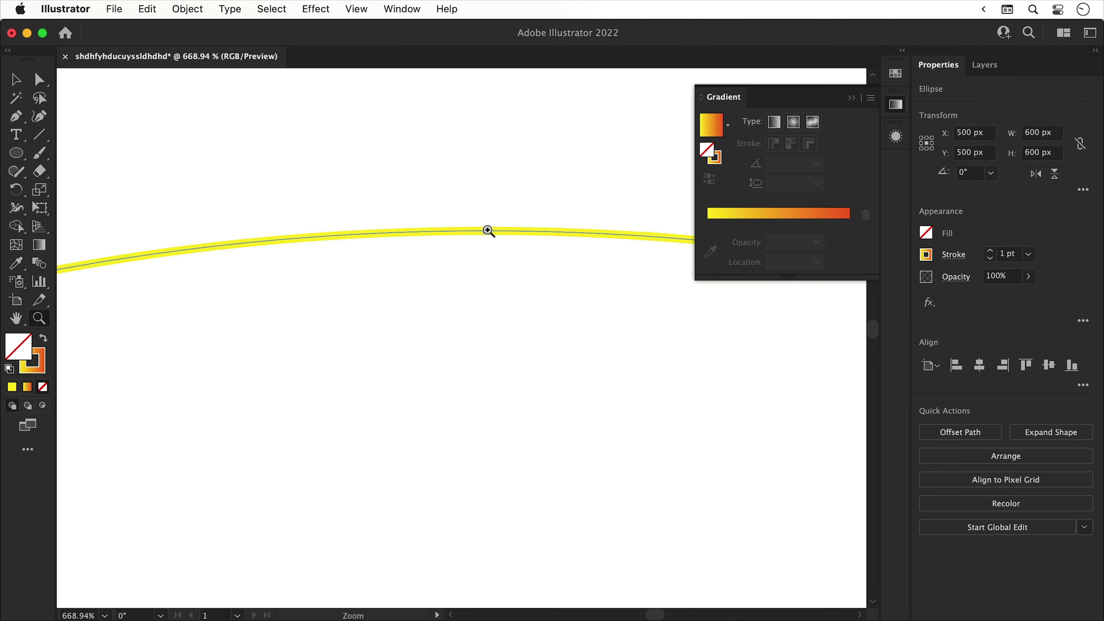
pyautogui.moveTo(485, 229); pyautogui.dragTo(660, 332)
pyautogui.moveTo(486, 234); pyautogui.dragTo(682, 348)
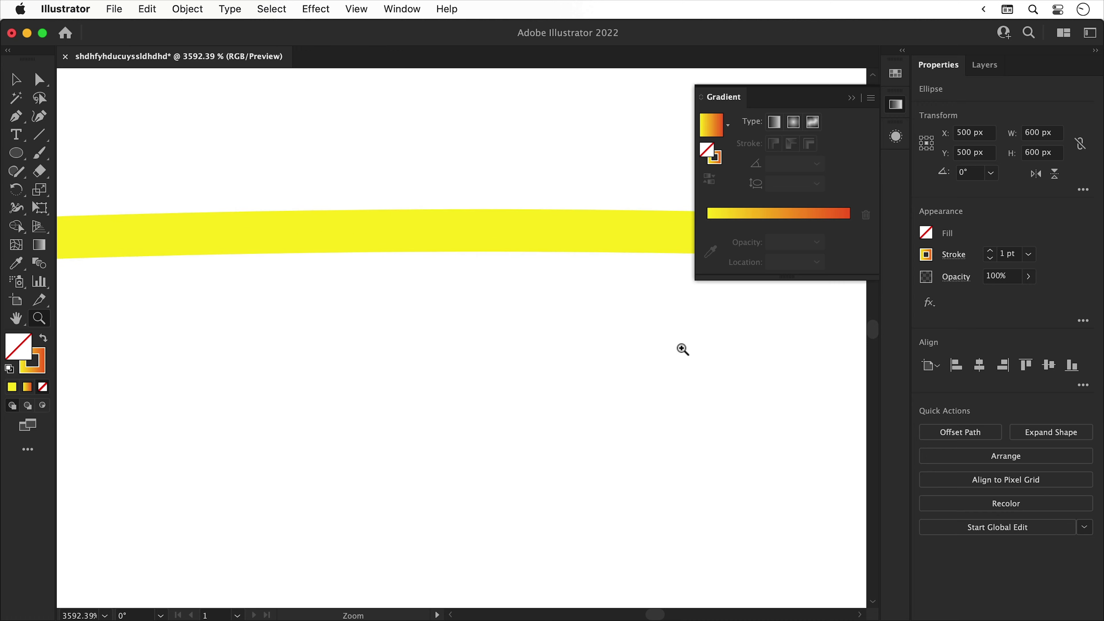
pyautogui.press('v')
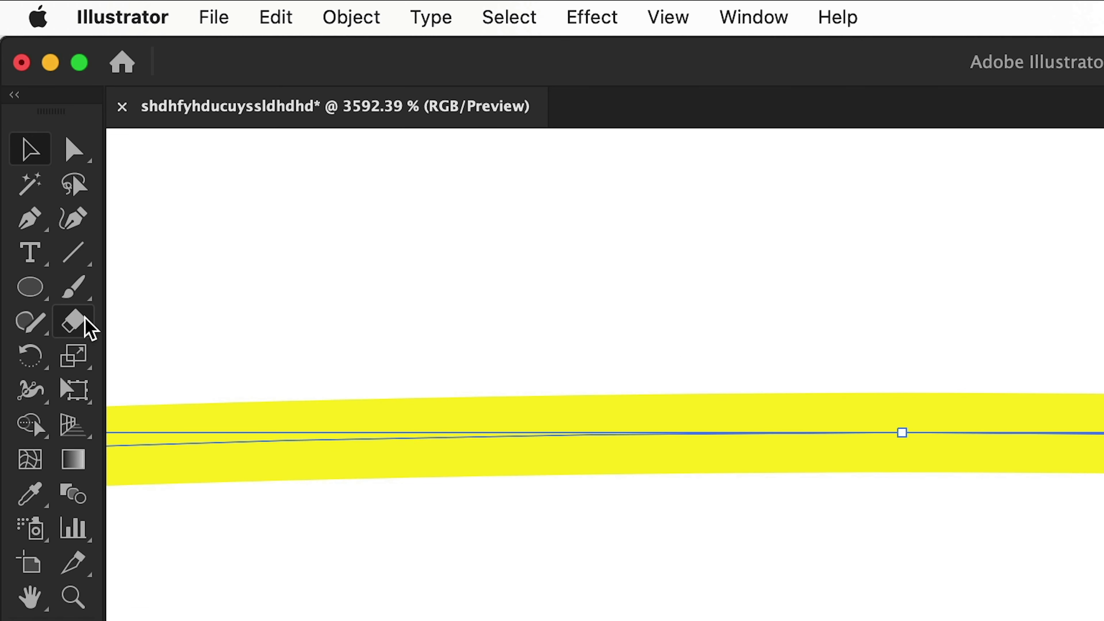
# Cut the circle path at its top anchor with the Scissors tool.
pyautogui.click(45, 171)
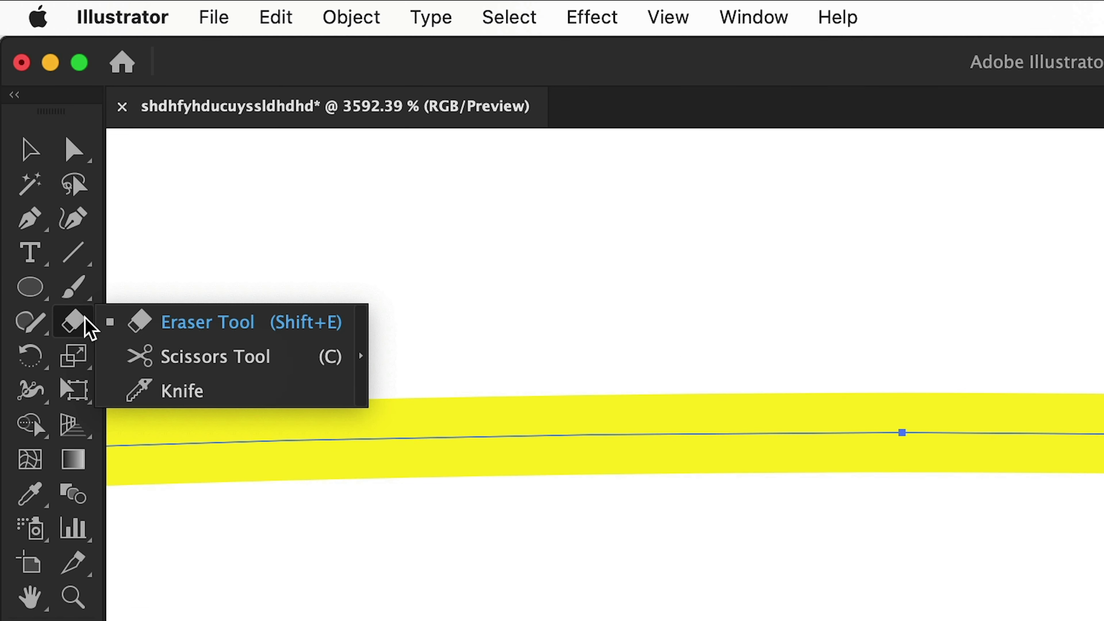
pyautogui.click(138, 357)
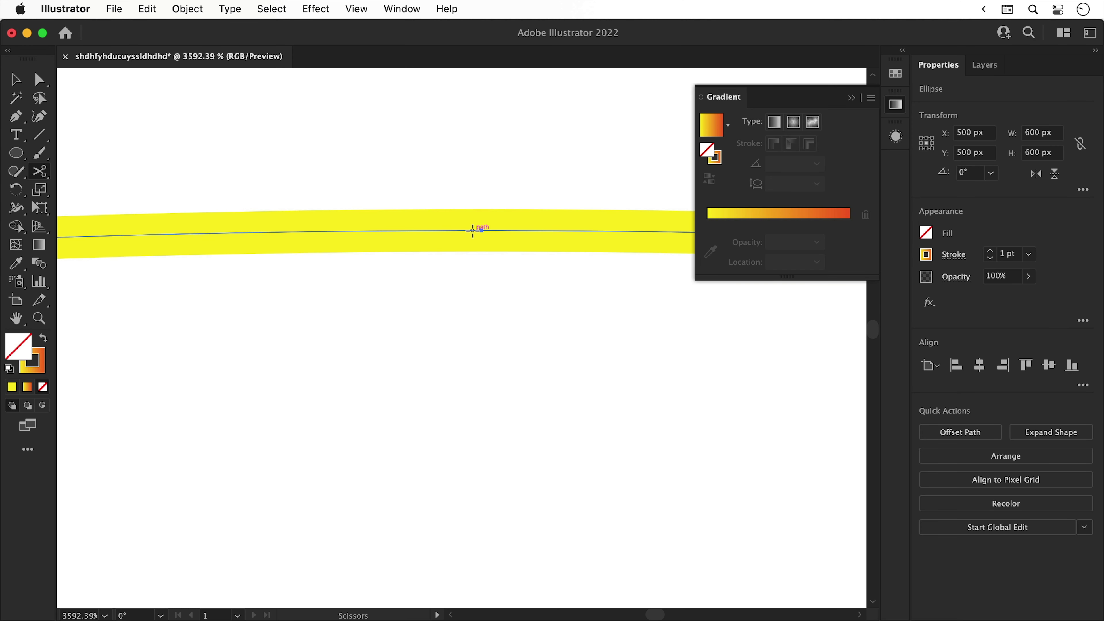
pyautogui.click(480, 230)
pyautogui.press('v')
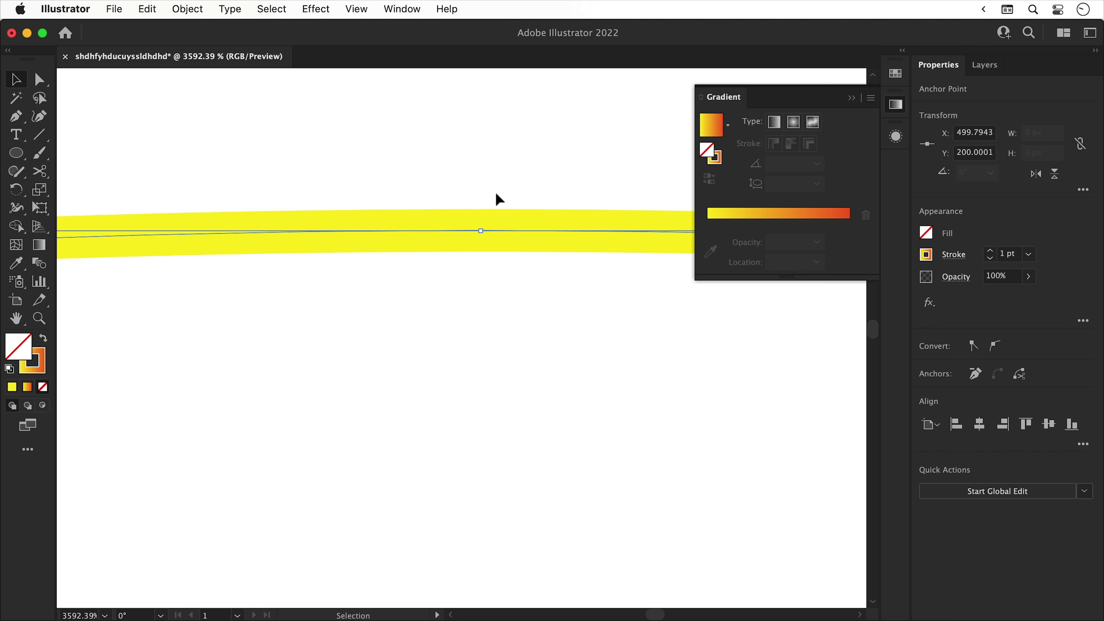
pyautogui.press('z')
pyautogui.moveTo(476, 226); pyautogui.dragTo(751, 372)
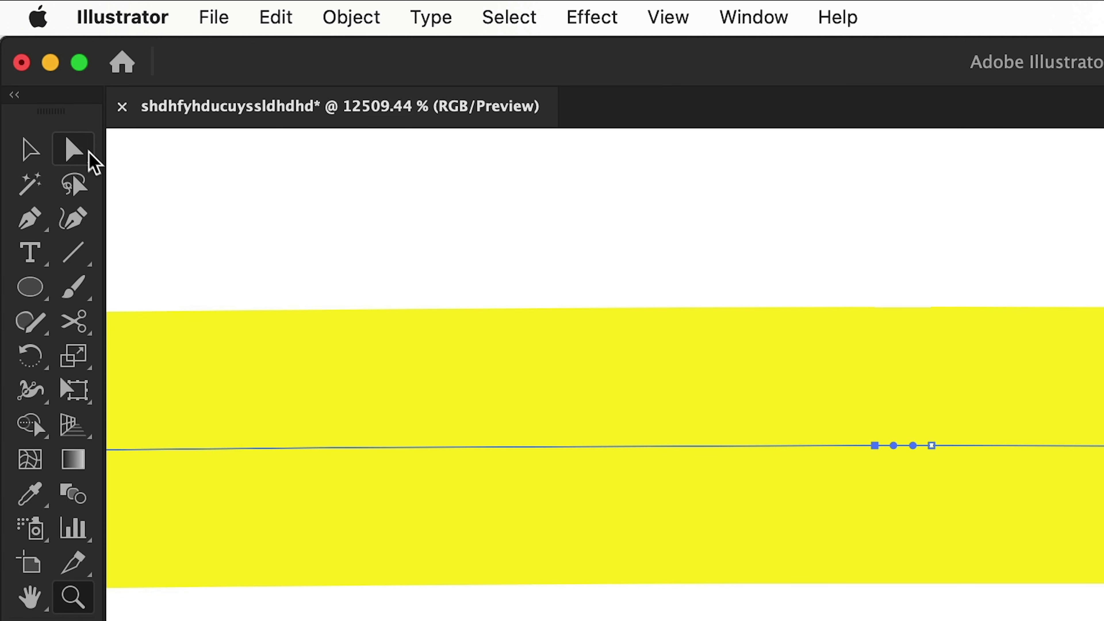
# Delete the anchor at the cut point to open a small gap, undoing a stray move.
pyautogui.click(87, 151)
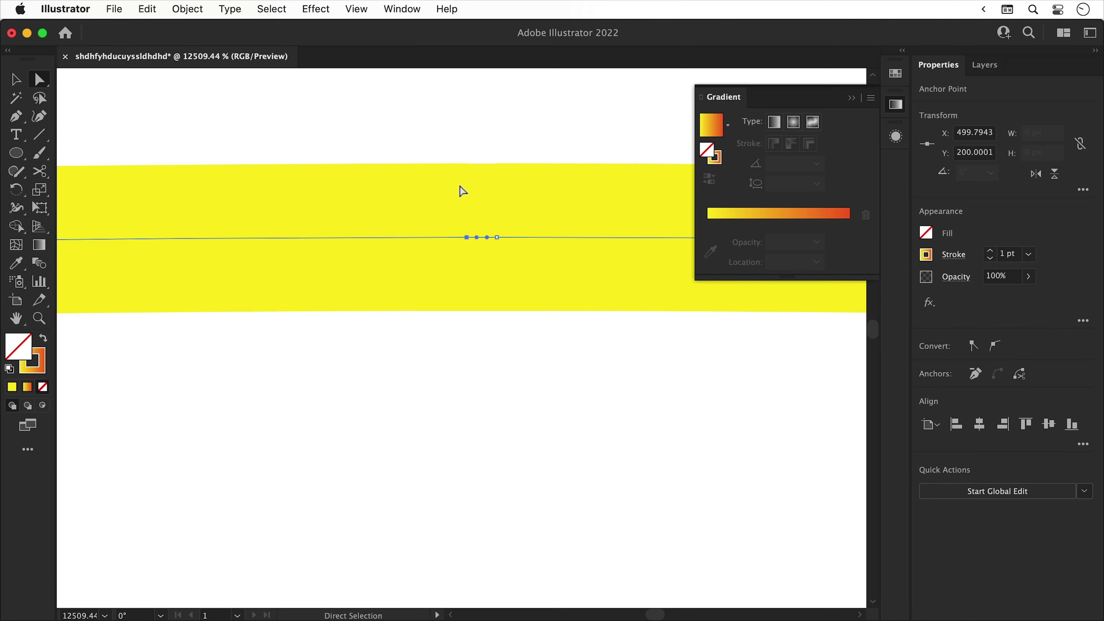
pyautogui.click(868, 358)
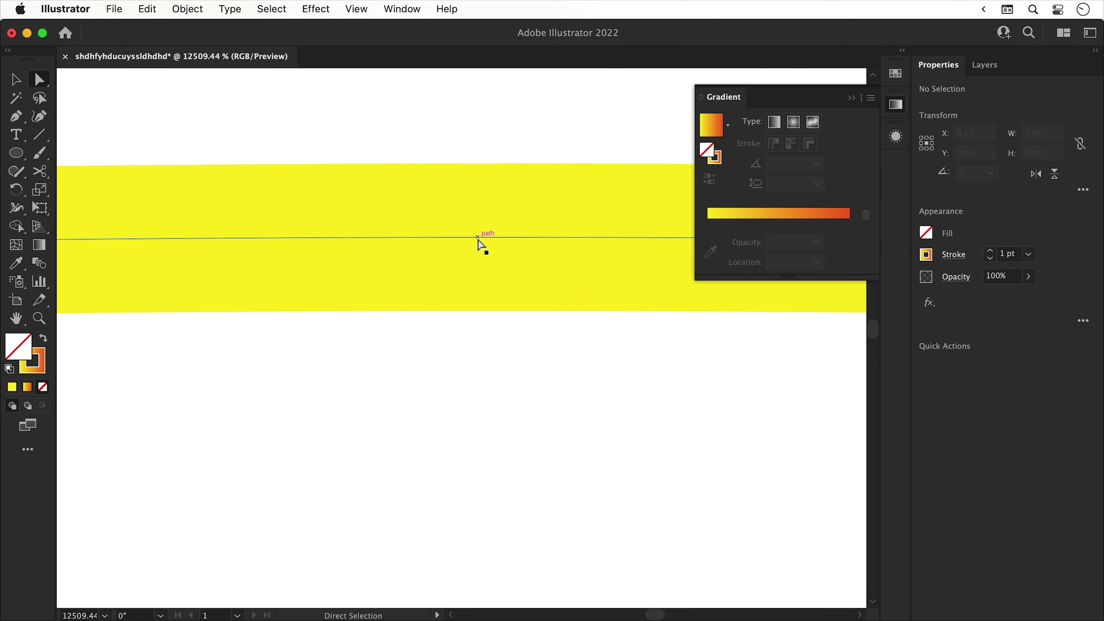
pyautogui.click(486, 242)
pyautogui.press('Delete')
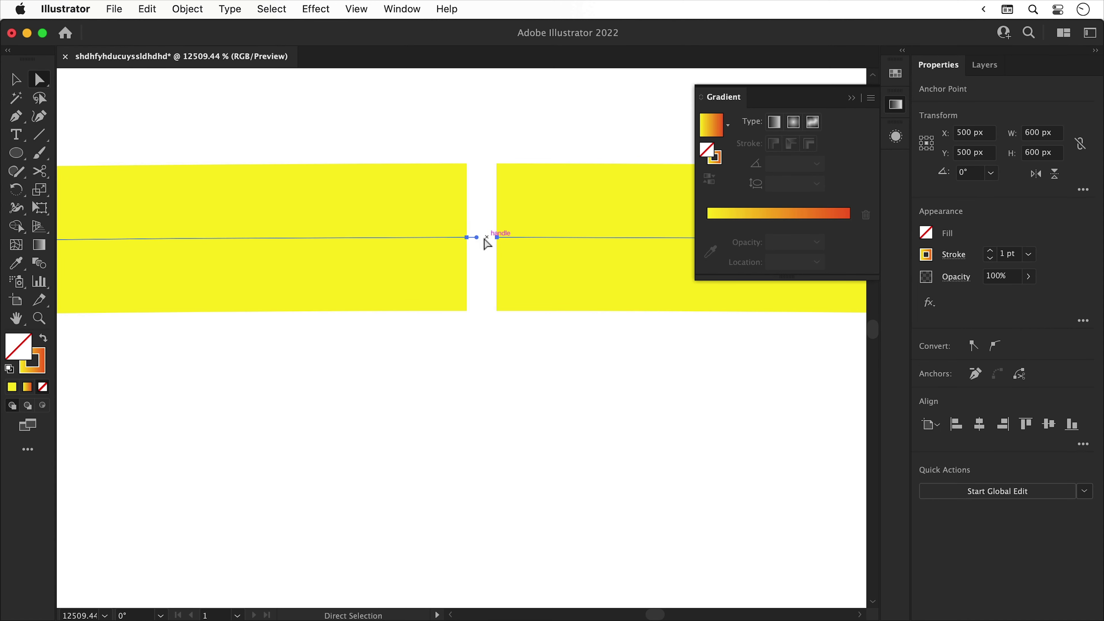
pyautogui.click(475, 230)
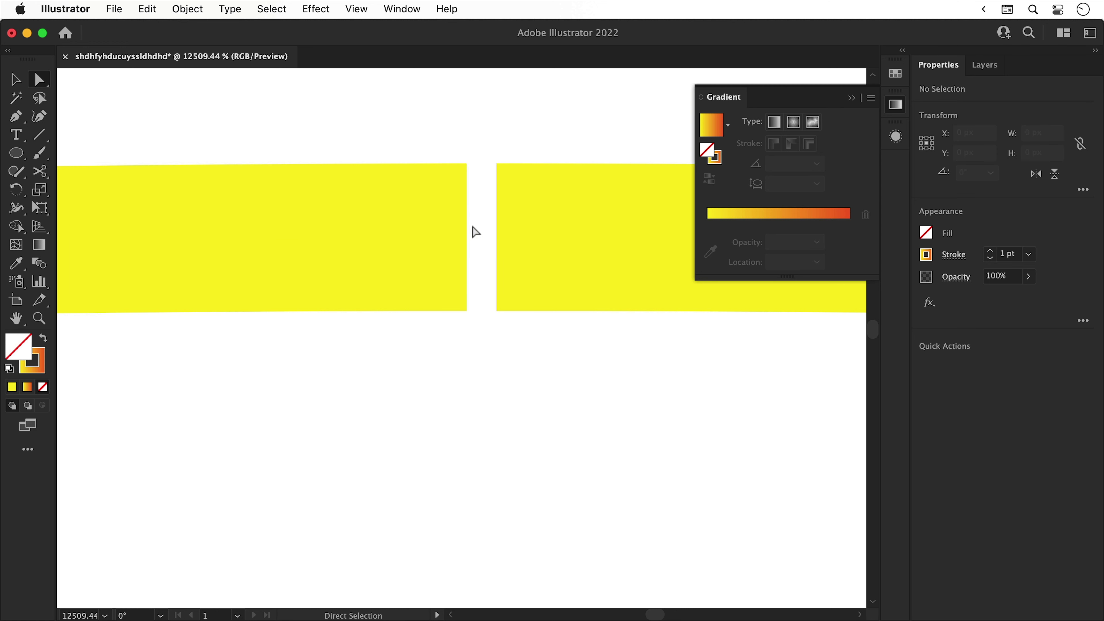
pyautogui.moveTo(505, 248)
pyautogui.mouseDown()
pyautogui.moveTo(475, 227)
pyautogui.moveTo(475, 239)
pyautogui.moveTo(503, 239)
pyautogui.mouseUp()
pyautogui.click(481, 200)
pyautogui.hotkey('ctrl', 'z')
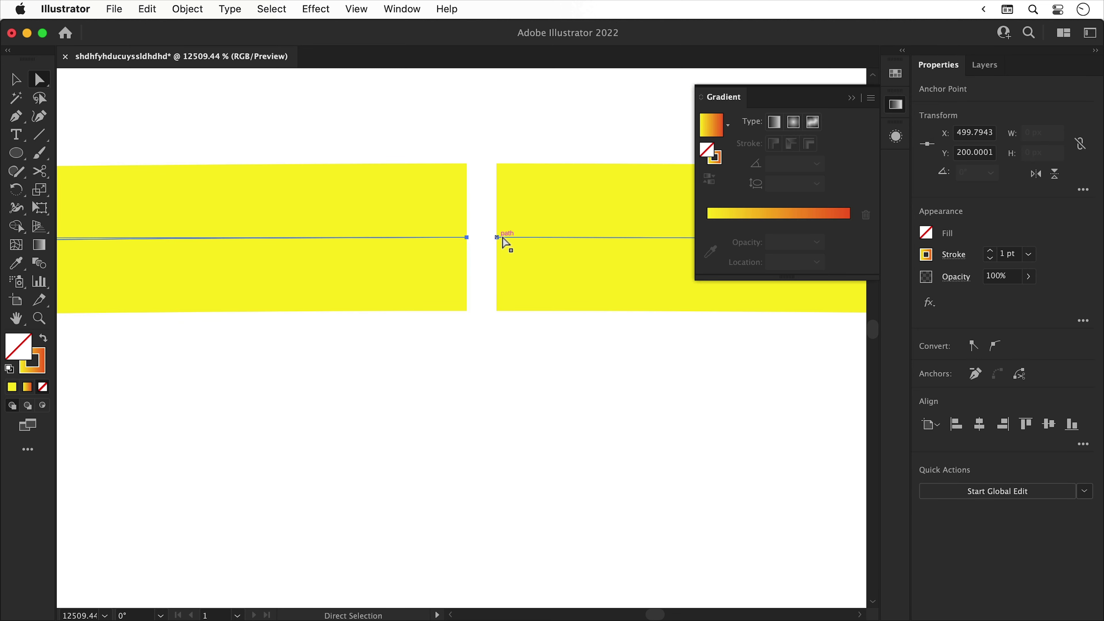
# Turn off Snap to Pixel and drag one cut end onto the other end.
pyautogui.click(351, 10)
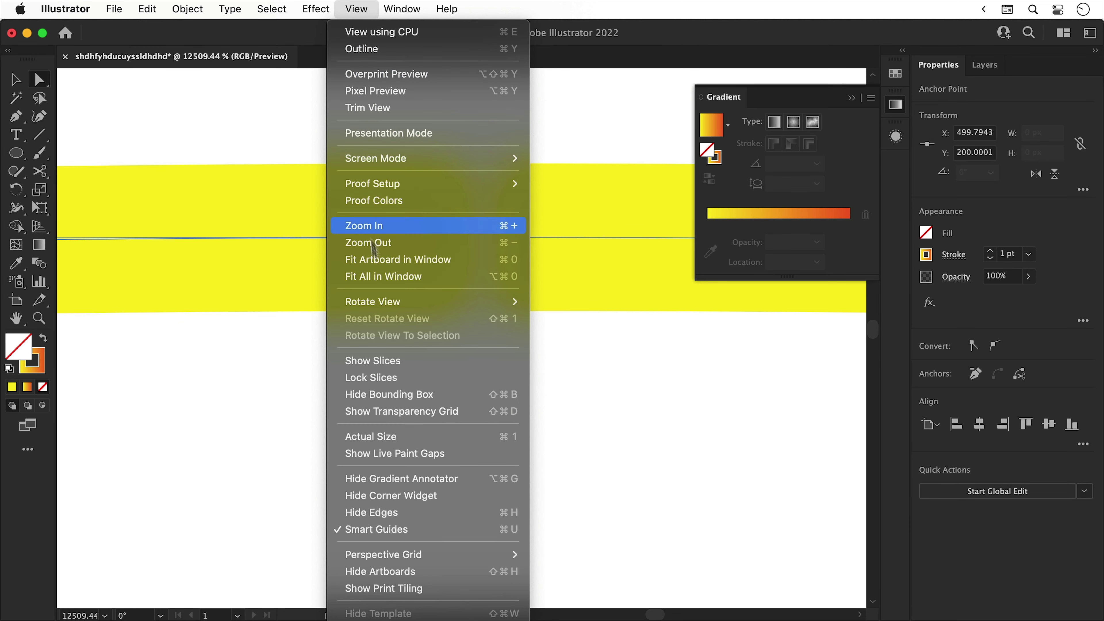
pyautogui.scroll(-5, 428, 322)
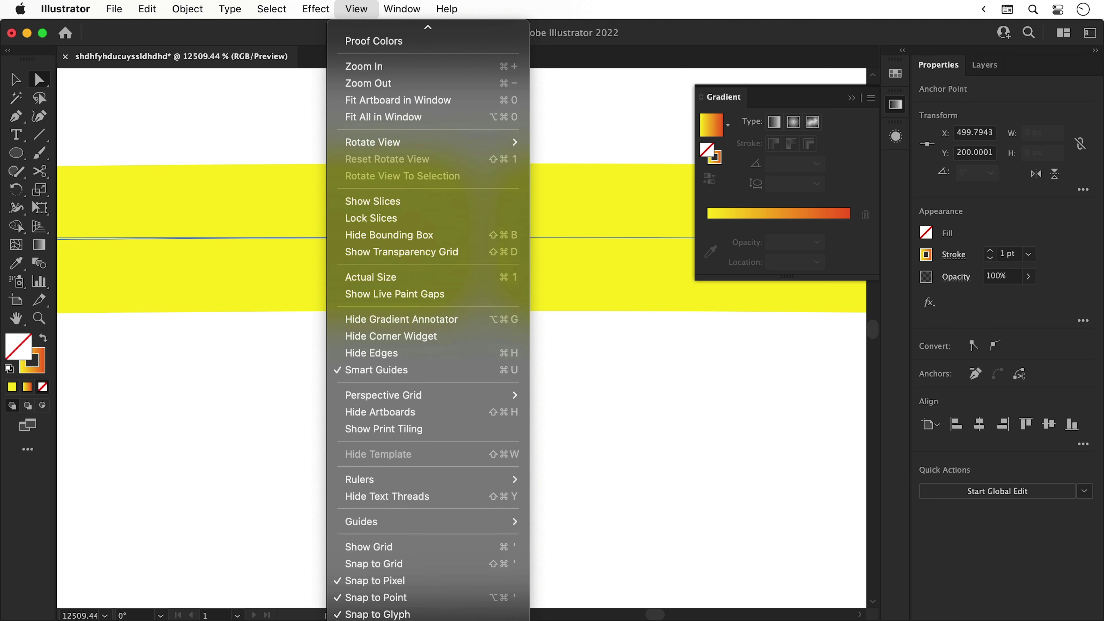
pyautogui.click(405, 584)
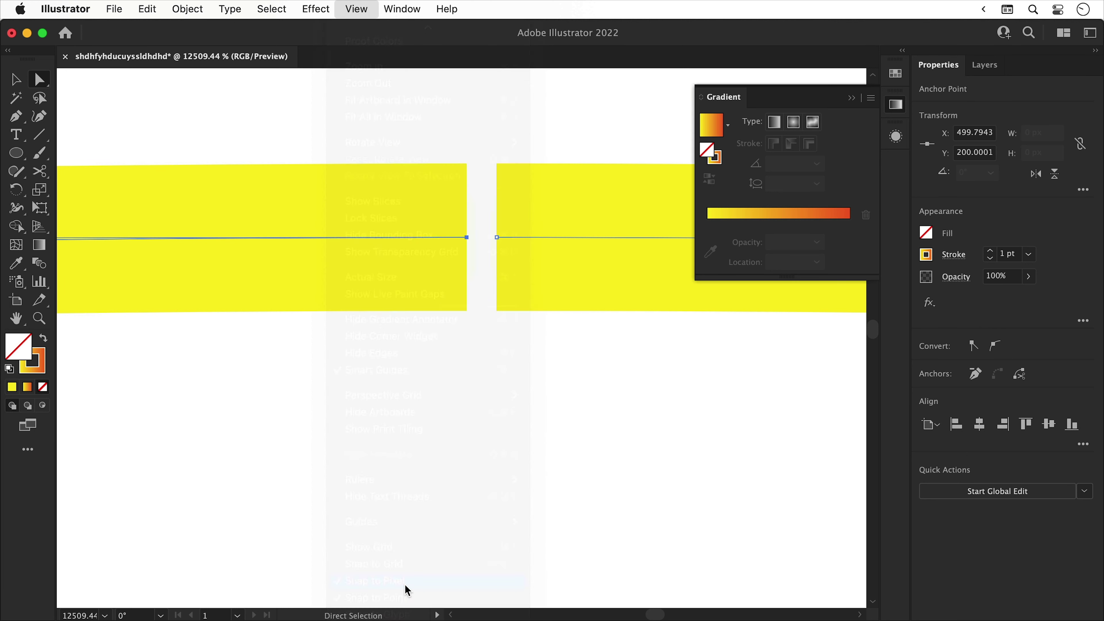
pyautogui.moveTo(467, 237); pyautogui.dragTo(496, 238)
# Fit the artboard in view and select both the circle and the pill blend.
pyautogui.press('super+0')
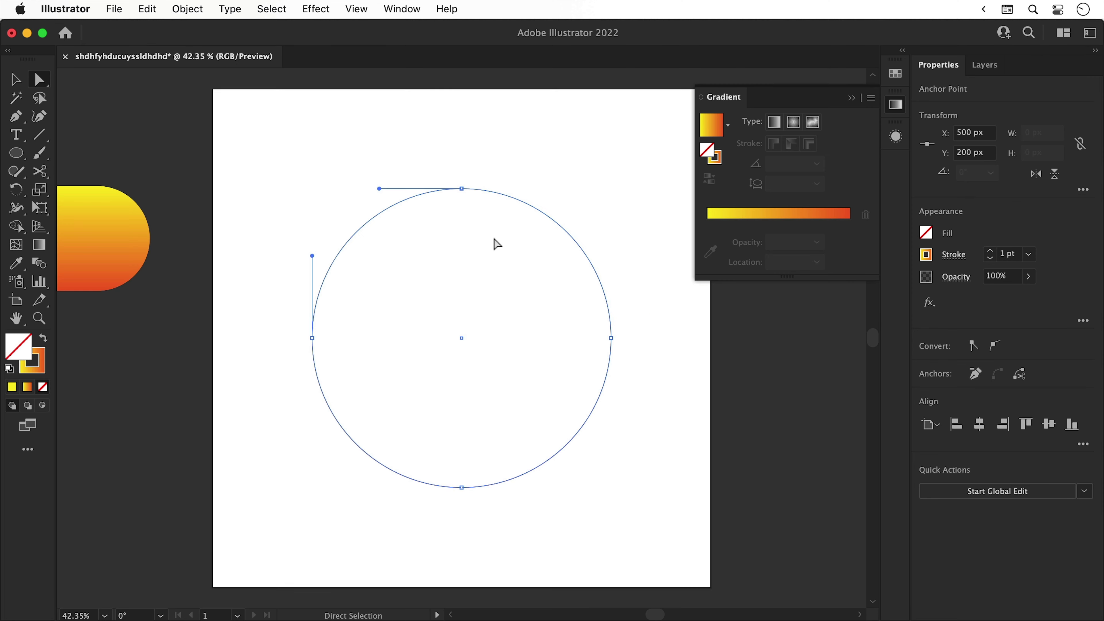
pyautogui.press('v')
pyautogui.click(493, 238)
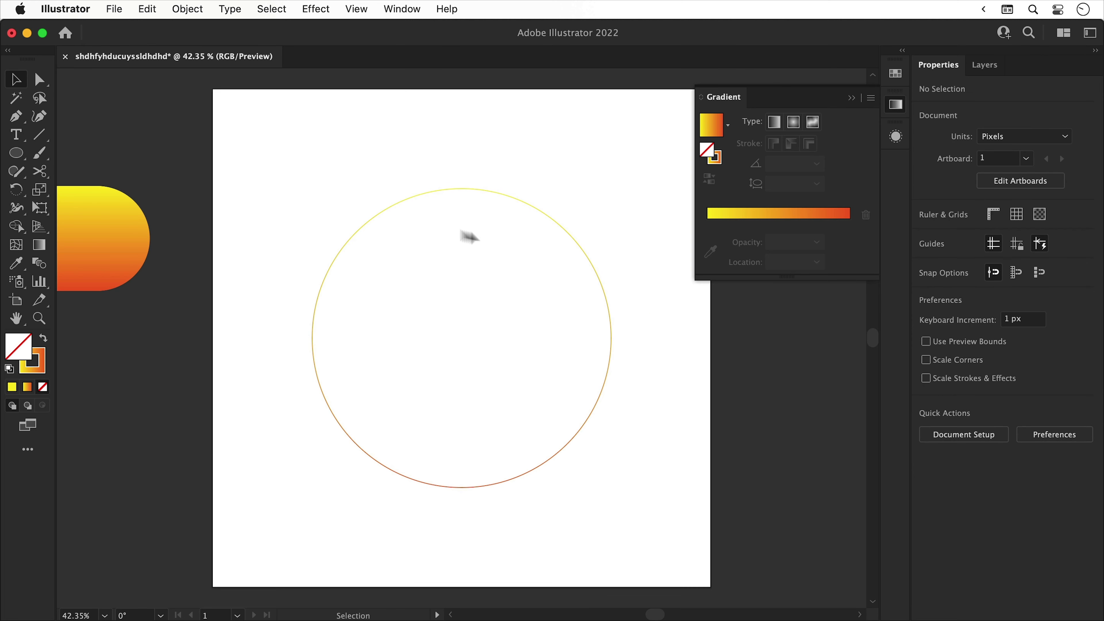
pyautogui.moveTo(150, 128); pyautogui.dragTo(434, 331)
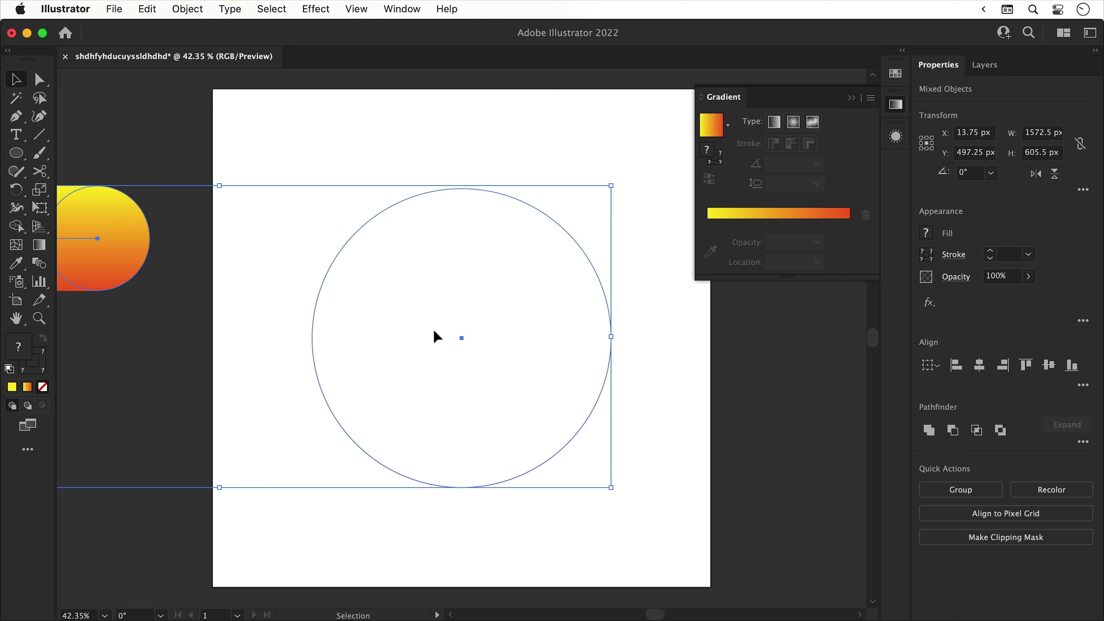
# Replace the blend's spine with the circle, forming a thick yellow-to-red gradient ring.
pyautogui.click(196, 14)
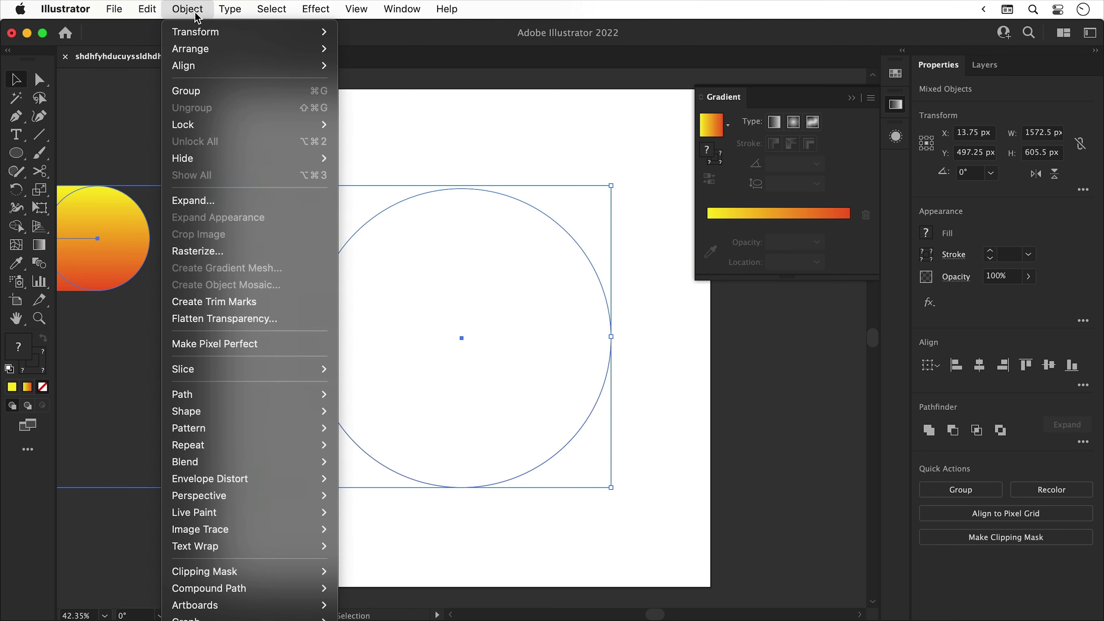
pyautogui.moveTo(258, 464)
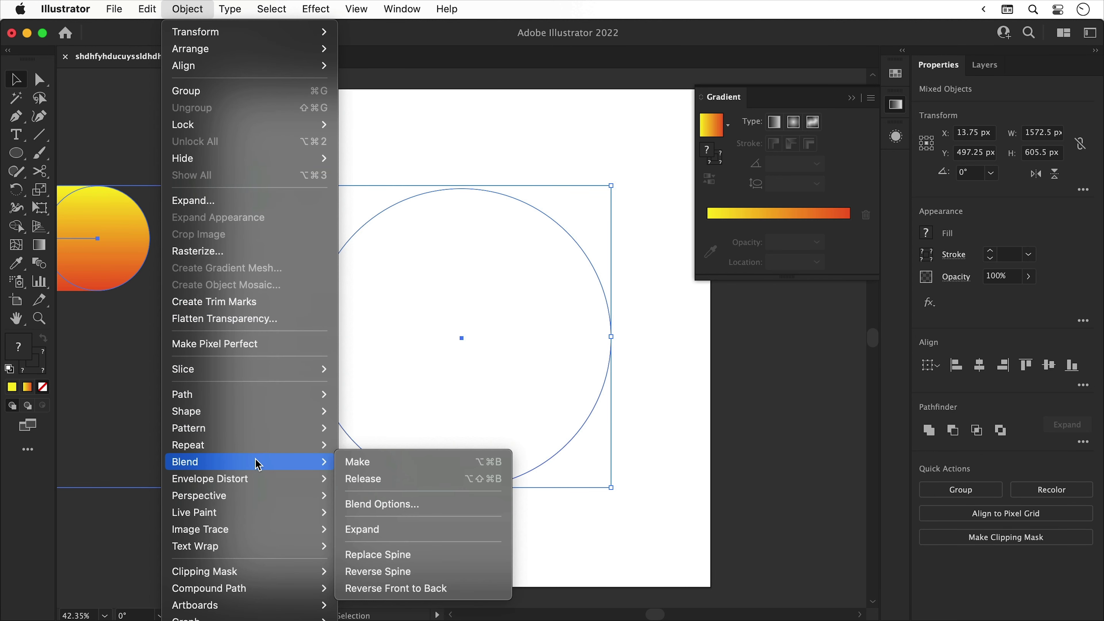
pyautogui.click(358, 554)
pyautogui.click(357, 554)
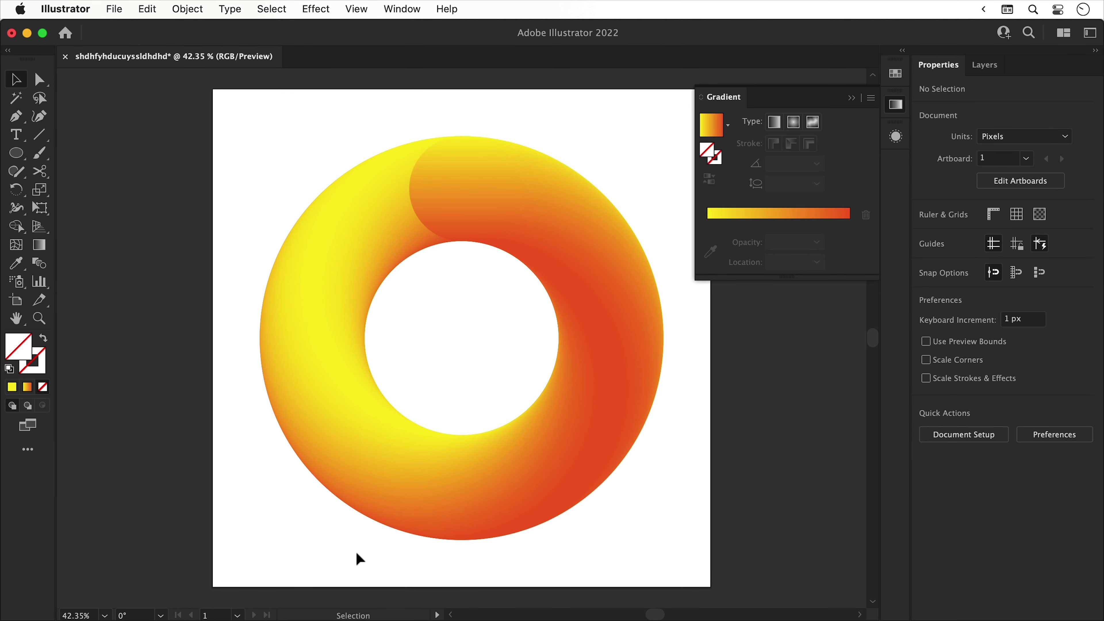
pyautogui.click(413, 222)
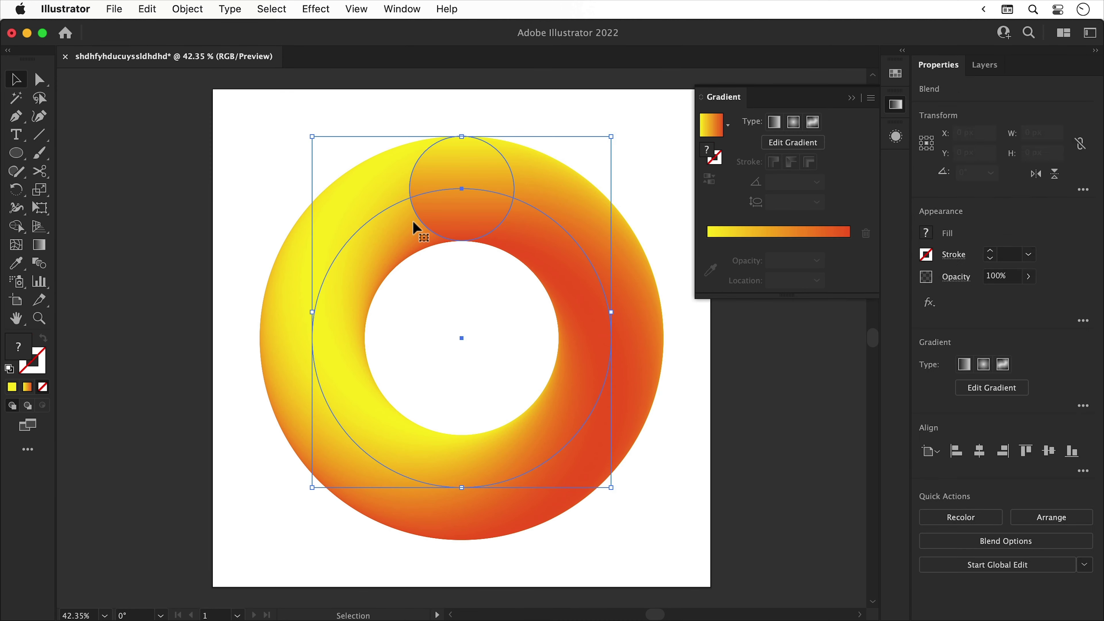
# Isolate the blend's top circle, zoom in, and start rotating its gradient angle.
pyautogui.doubleClick(428, 209)
pyautogui.click(427, 208)
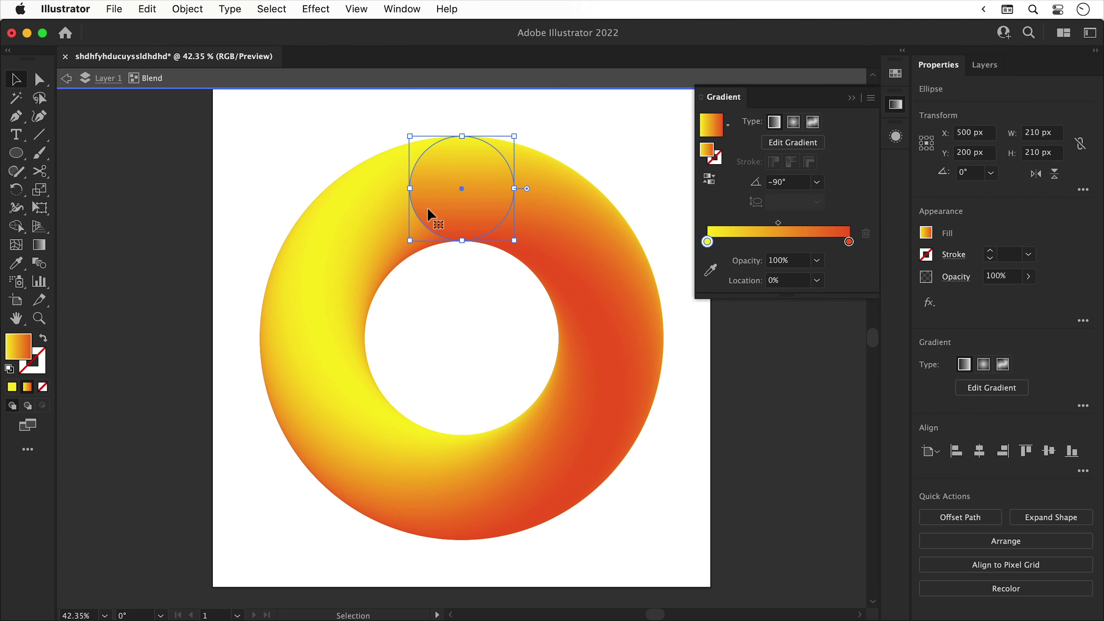
pyautogui.press('a')
pyautogui.press('super+equal')
pyautogui.press('super+equal')
pyautogui.press('super+equal')
pyautogui.press('super+equal')
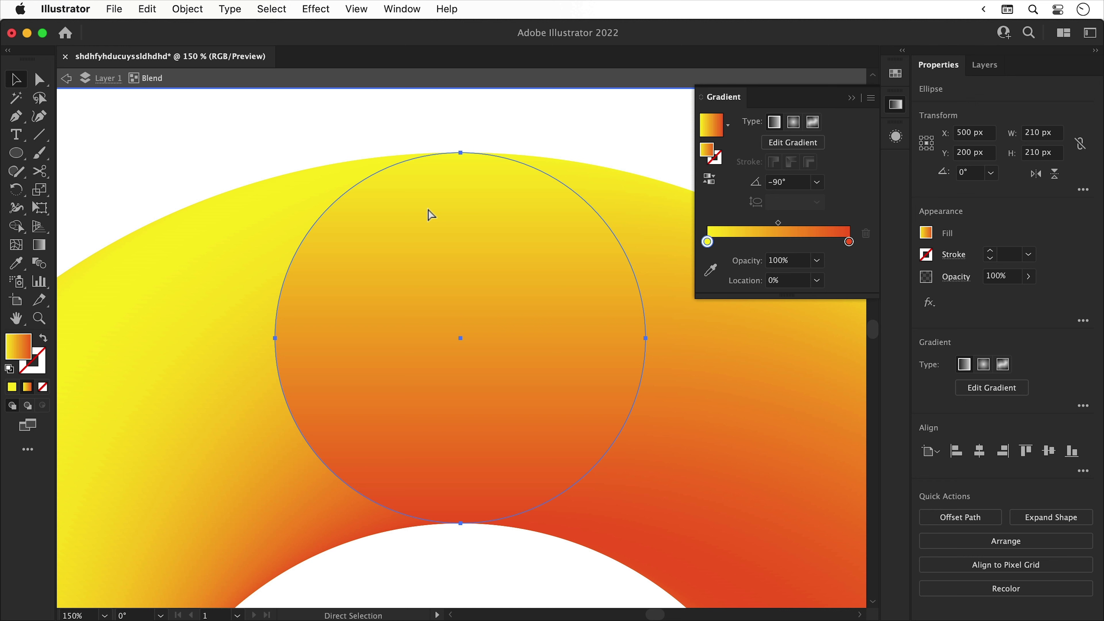
pyautogui.press('v')
pyautogui.click(797, 181)
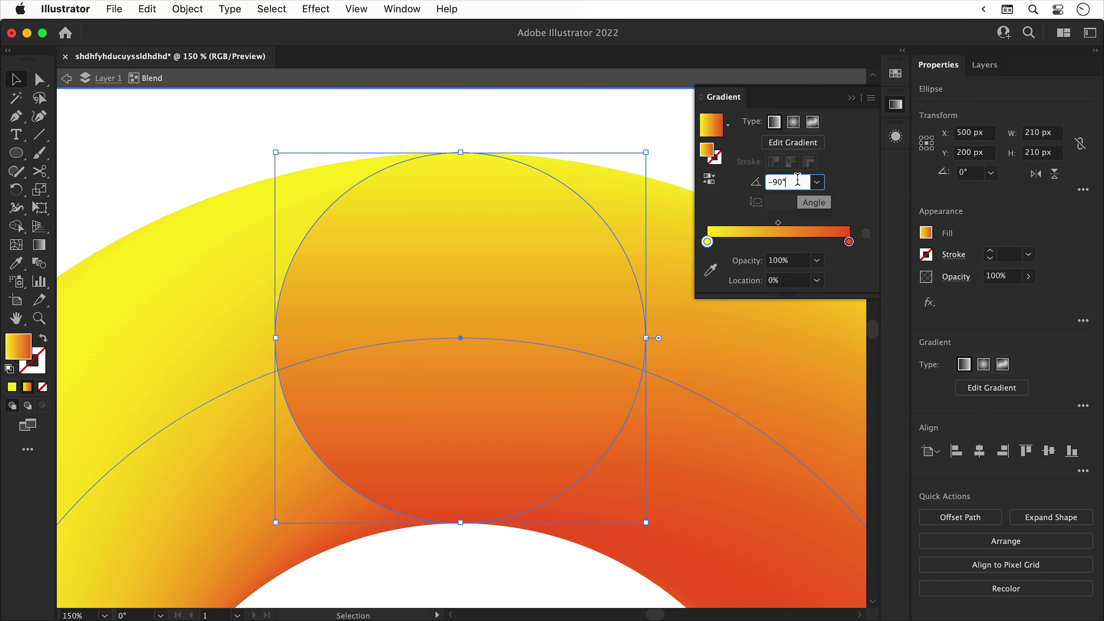
pyautogui.press('Up')
pyautogui.press('Up')
pyautogui.press('Up')
pyautogui.press('Up')
pyautogui.press('Up')
pyautogui.press('Up')
pyautogui.press('Up')
pyautogui.press('Up')
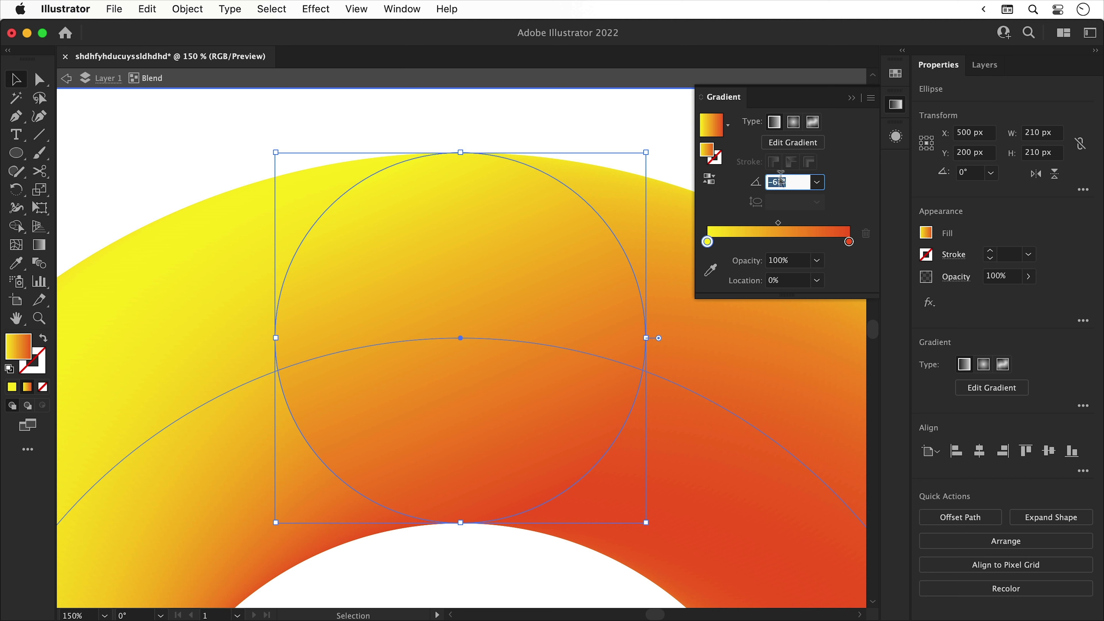
pyautogui.click(644, 133)
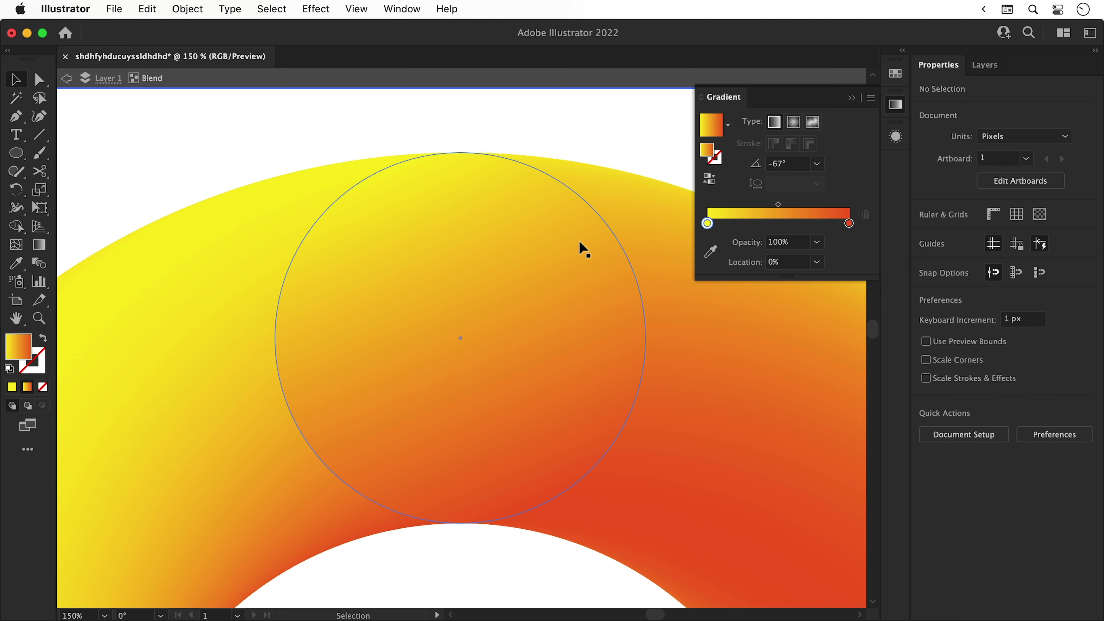
# Step the top circle's gradient angle through -65° to -55°, then fit the artboard in view.
pyautogui.click(582, 250)
pyautogui.click(792, 185)
pyautogui.press('Up')
pyautogui.press('Up')
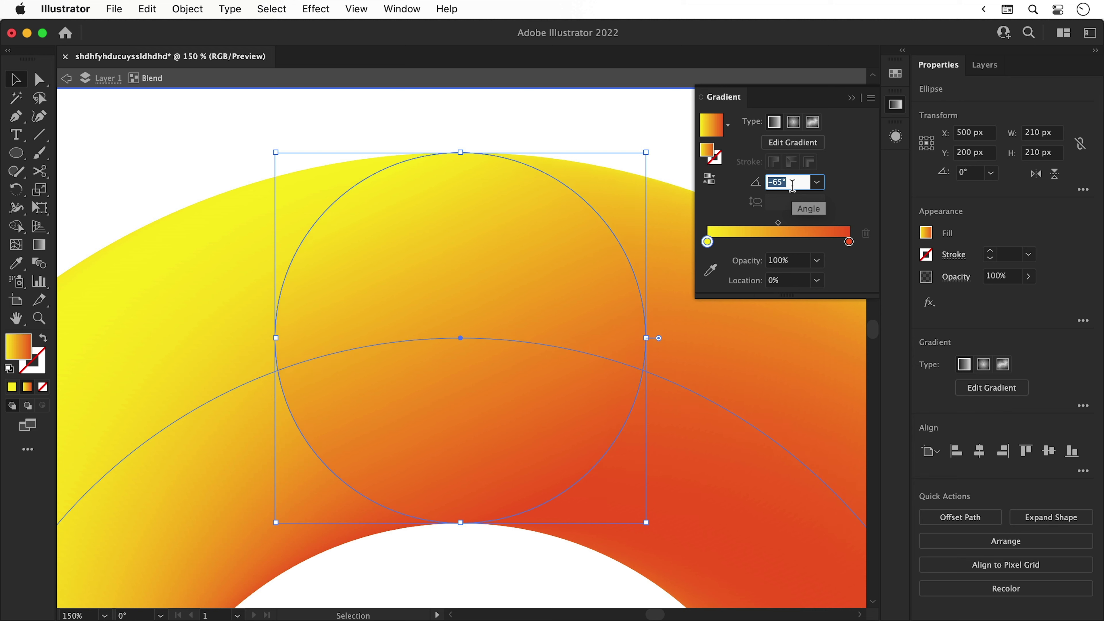
pyautogui.click(642, 127)
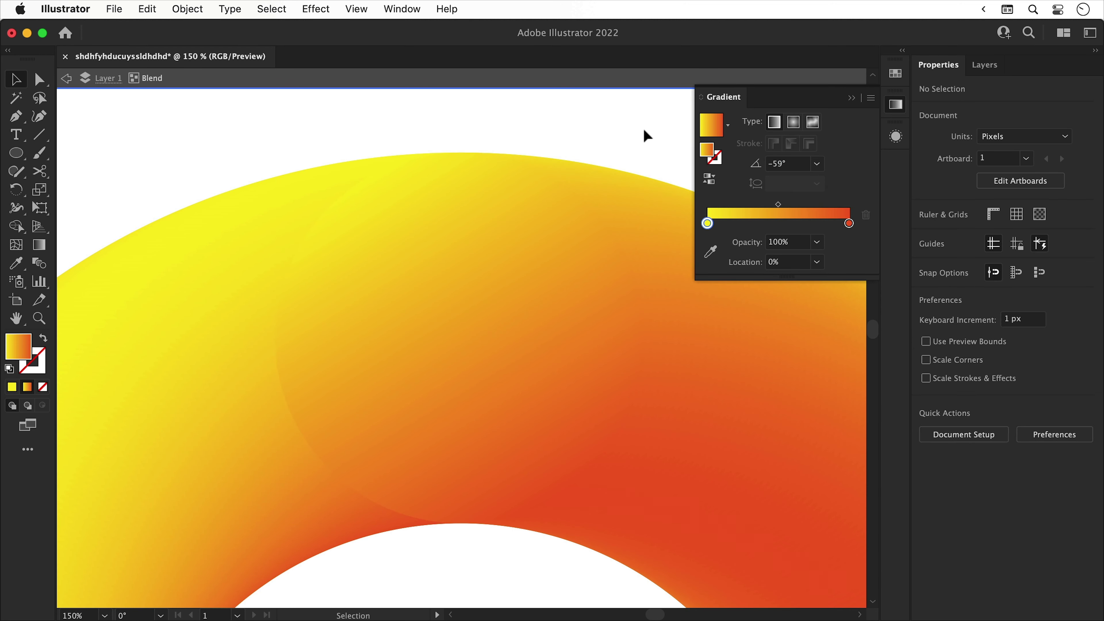
pyautogui.click(582, 237)
pyautogui.click(789, 182)
pyautogui.press('Up')
pyautogui.press('Up')
pyautogui.press('Up')
pyautogui.press('Up')
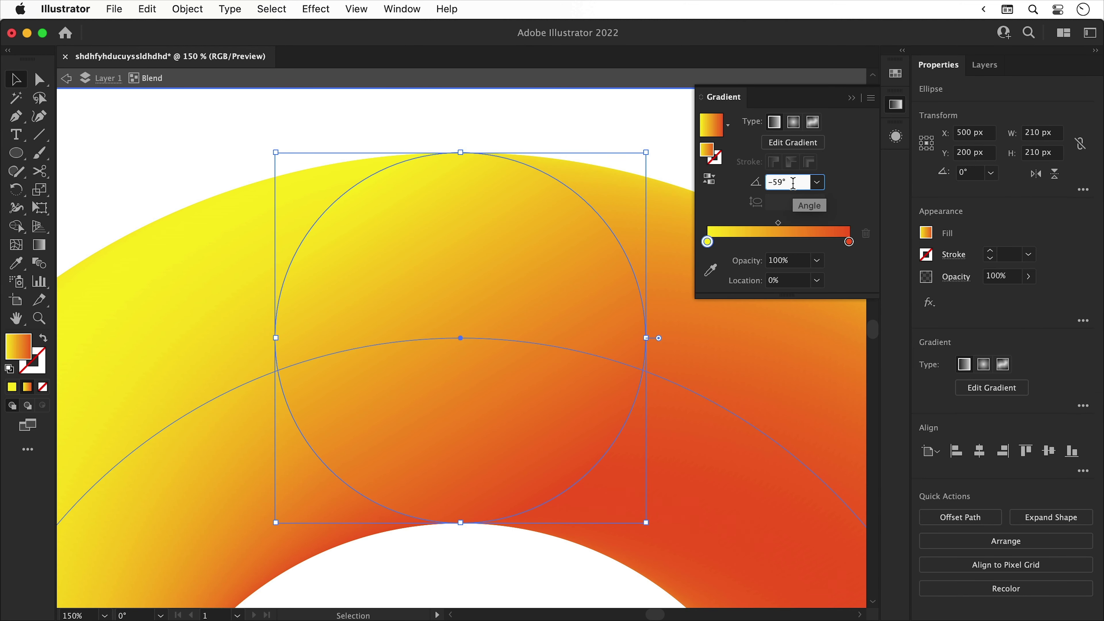
pyautogui.click(670, 136)
pyautogui.press('super+0')
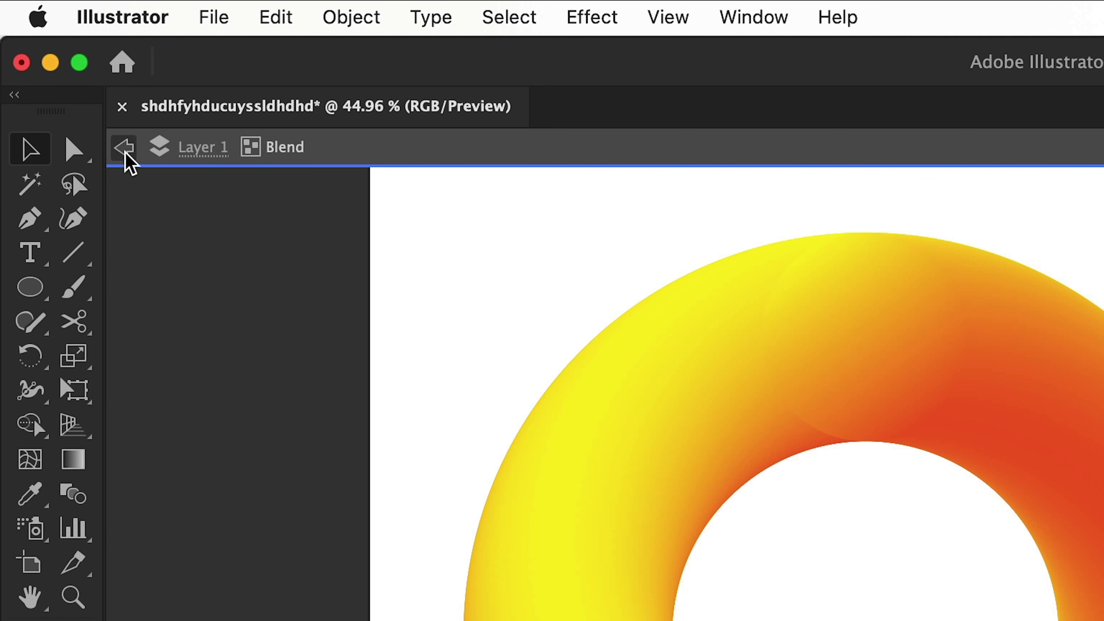
# Apply a smooth Zig Zag effect to the whole ring: 17 px size, 15 ridges per segment.
pyautogui.click(66, 79)
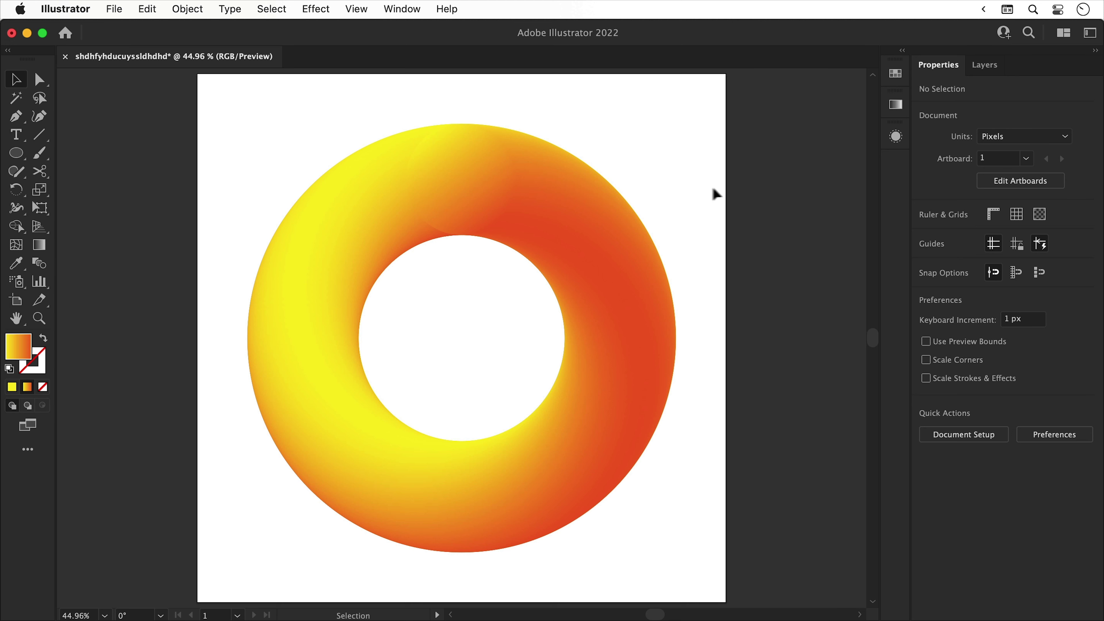
pyautogui.click(591, 193)
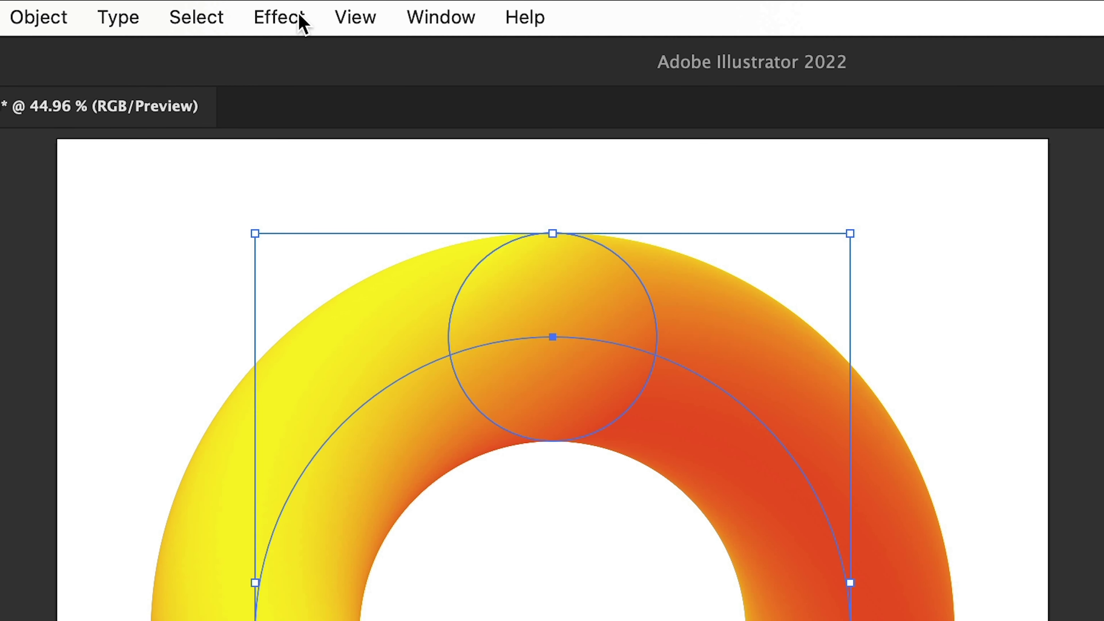
pyautogui.click(300, 18)
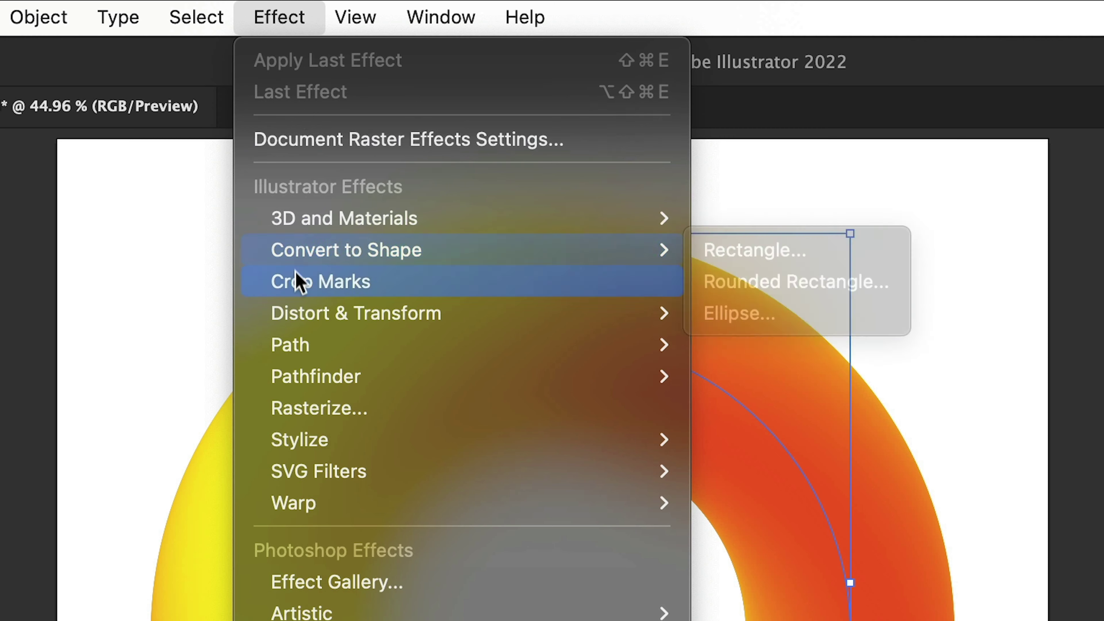
pyautogui.moveTo(294, 309)
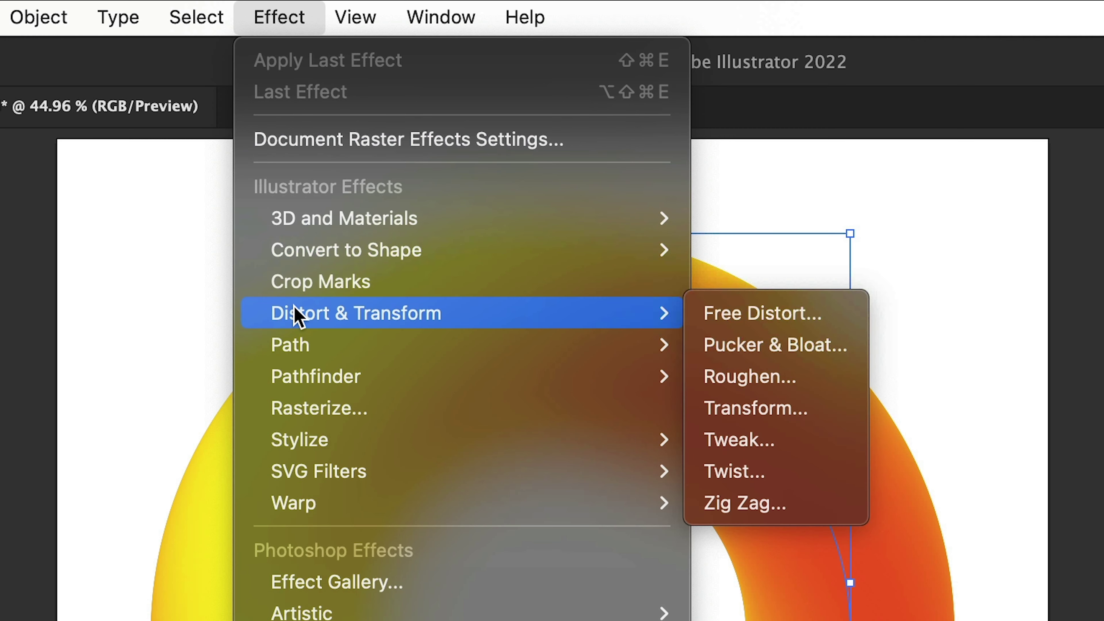
pyautogui.click(713, 504)
pyautogui.moveTo(772, 576); pyautogui.dragTo(869, 186)
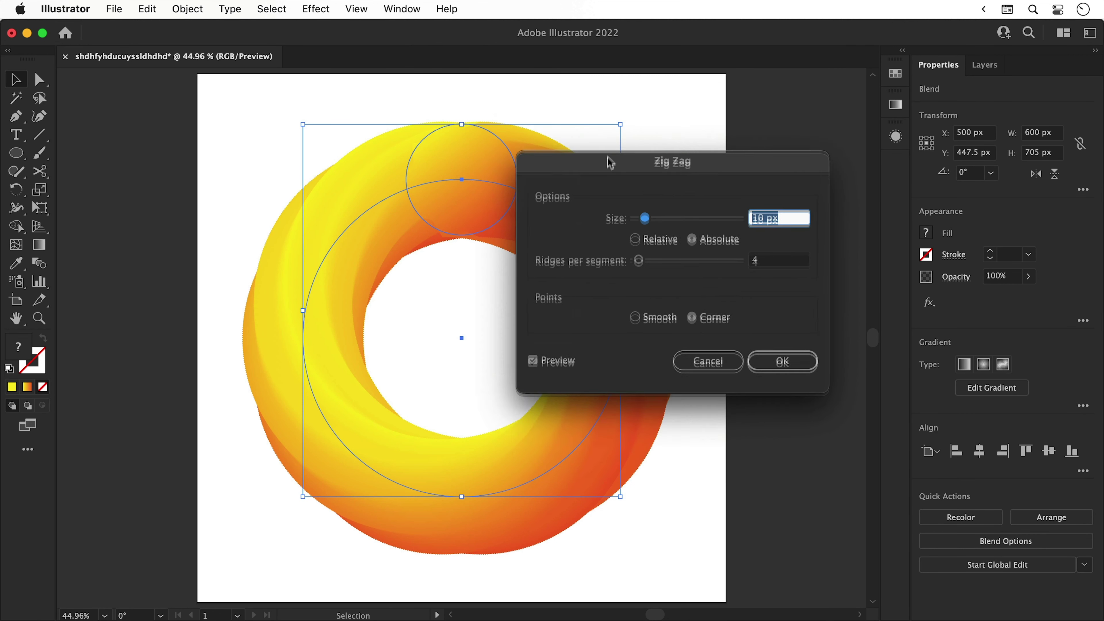
pyautogui.moveTo(666, 150)
pyautogui.mouseDown()
pyautogui.moveTo(712, 149)
pyautogui.moveTo(673, 150)
pyautogui.mouseUp()
pyautogui.moveTo(660, 192)
pyautogui.mouseDown()
pyautogui.moveTo(701, 195)
pyautogui.moveTo(672, 193)
pyautogui.mouseUp()
pyautogui.click(657, 249)
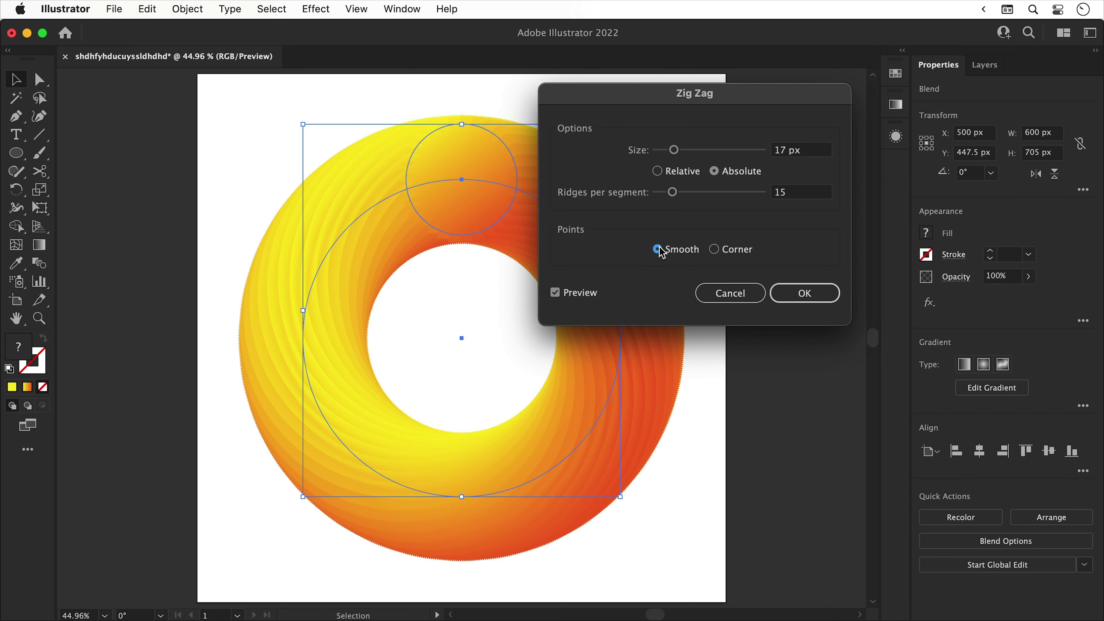
pyautogui.click(790, 291)
pyautogui.click(790, 290)
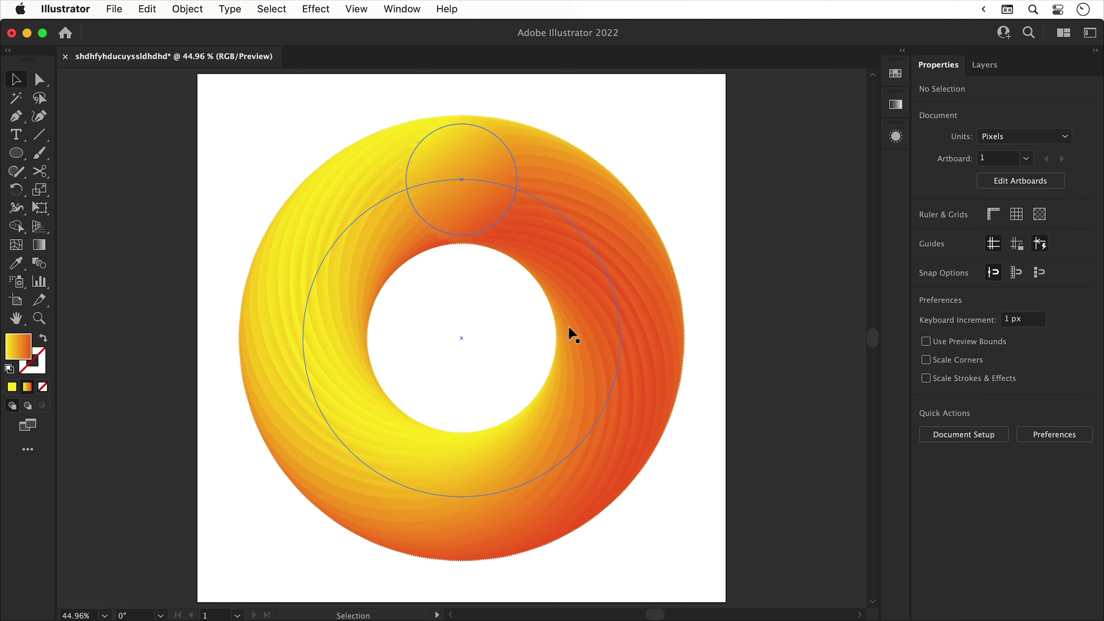
# Inspect the rippled edge at 100% zoom, fit the artboard again, and pick the Ellipse tool.
pyautogui.press('super+1')
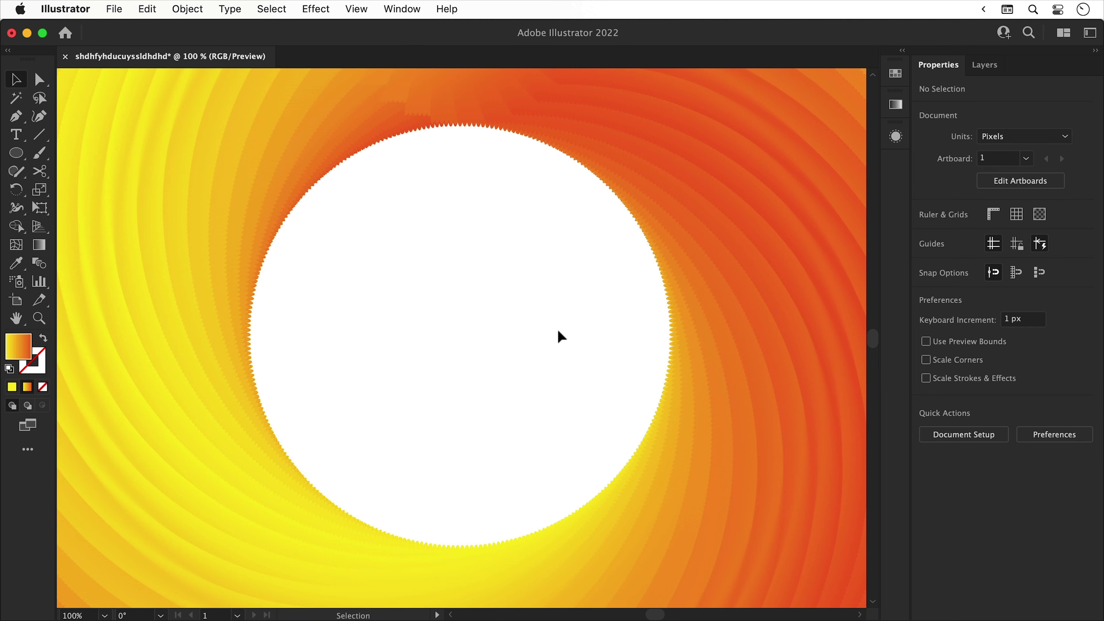
pyautogui.press('super+0')
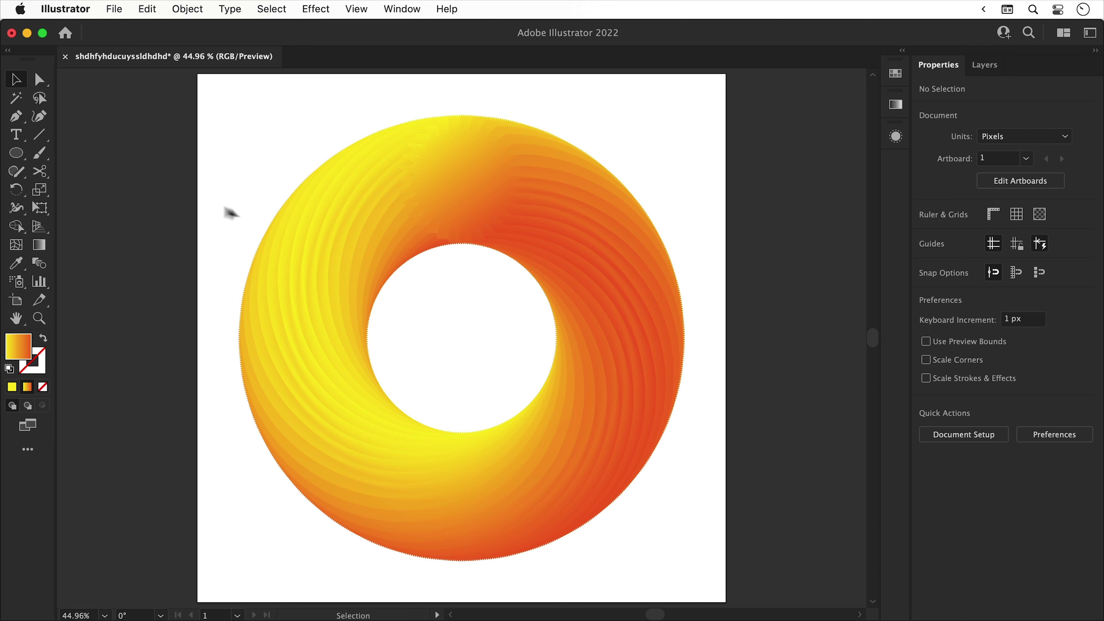
pyautogui.click(16, 153)
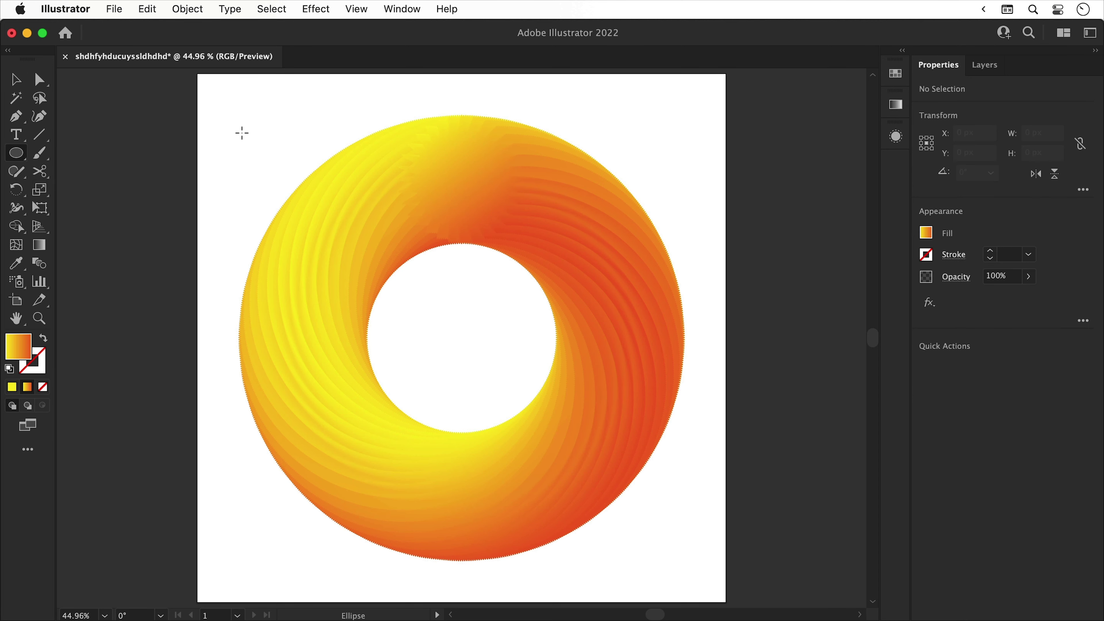
# Create a 600 px circle with no fill and a pure red stroke.
pyautogui.click(242, 133)
pyautogui.press('Return')
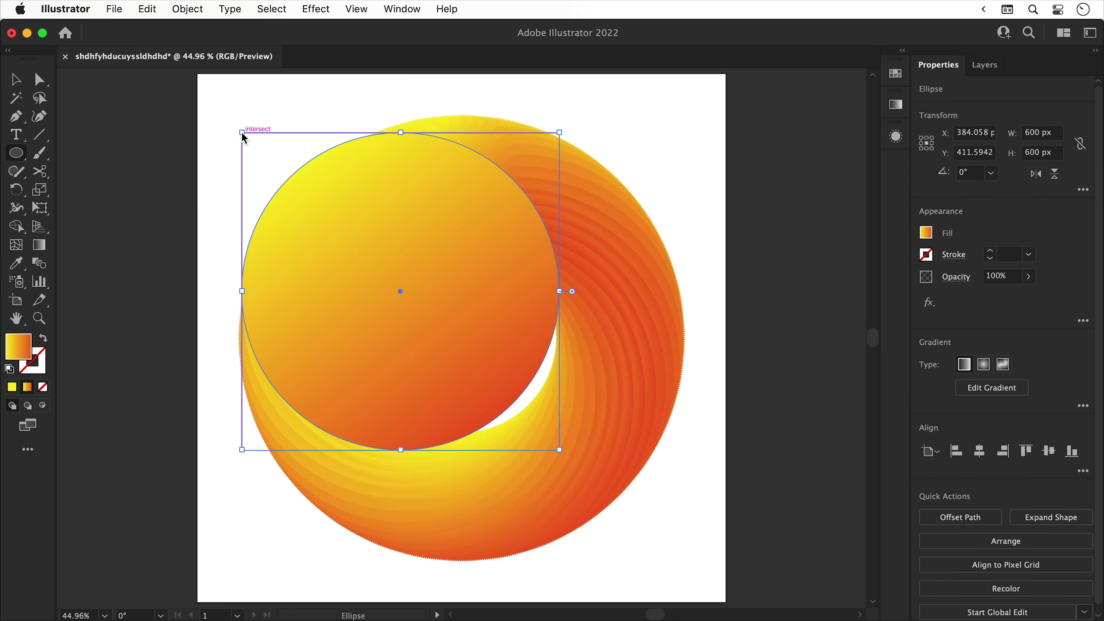
pyautogui.press('v')
pyautogui.click(44, 339)
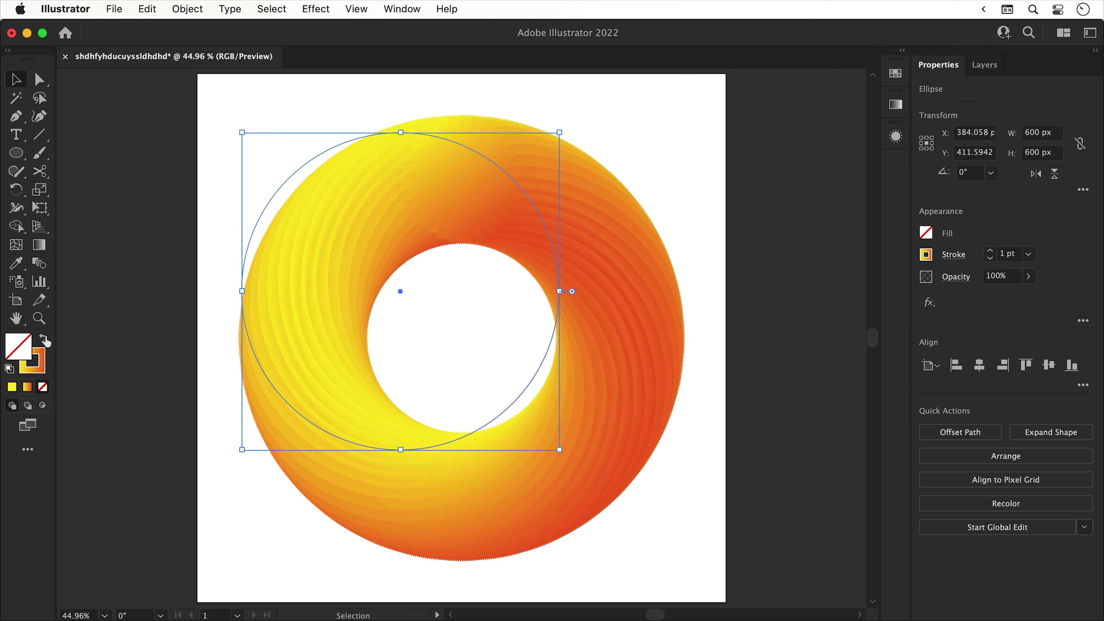
pyautogui.doubleClick(34, 359)
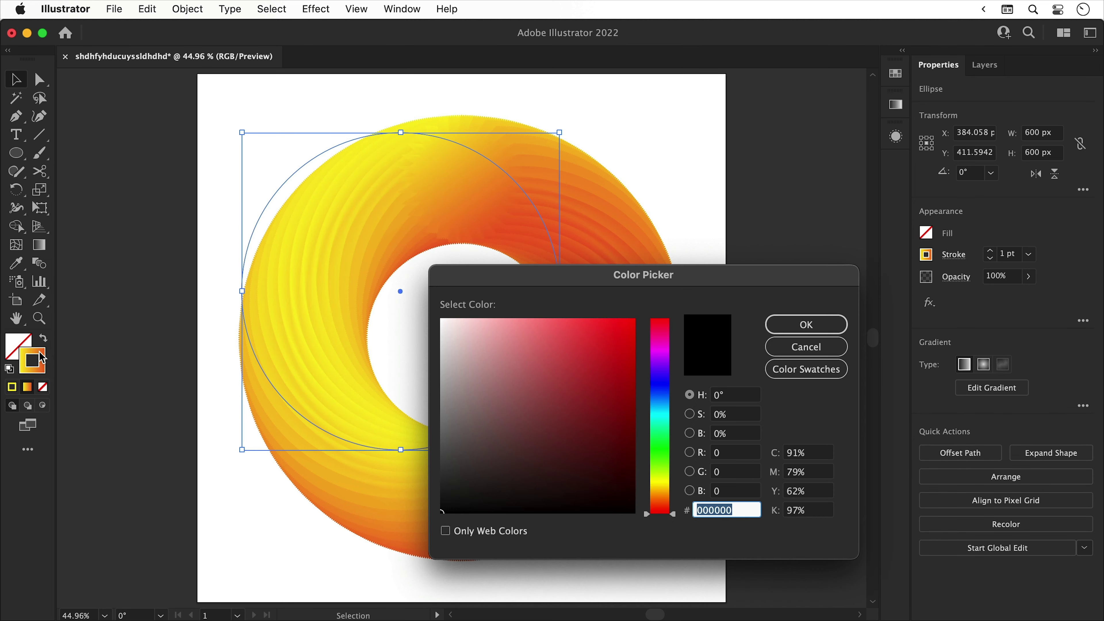
pyautogui.click(614, 347)
pyautogui.click(634, 319)
pyautogui.press('Return')
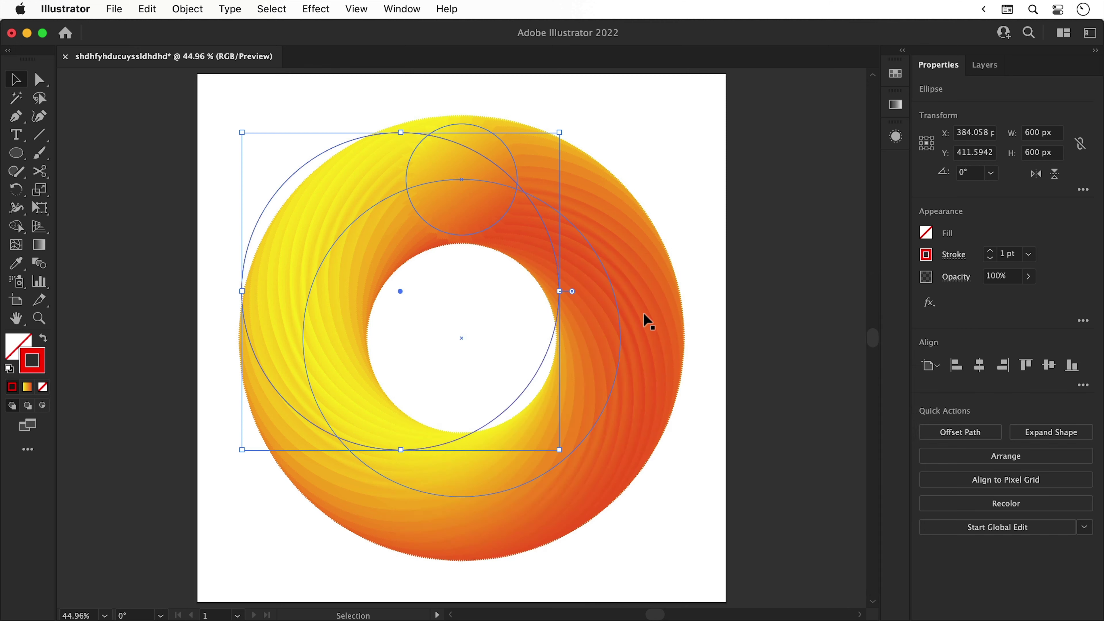
# Centre the circle on the artboard and thicken its red stroke to 226 pt.
pyautogui.click(979, 366)
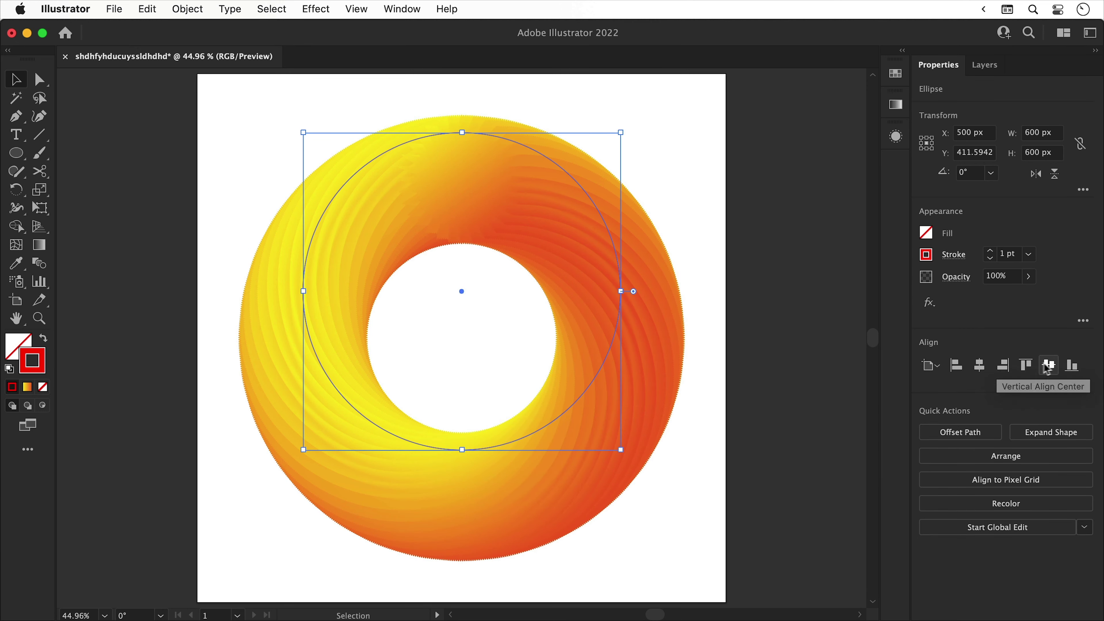
pyautogui.click(1049, 366)
pyautogui.moveTo(991, 251); pyautogui.dragTo(993, 263)
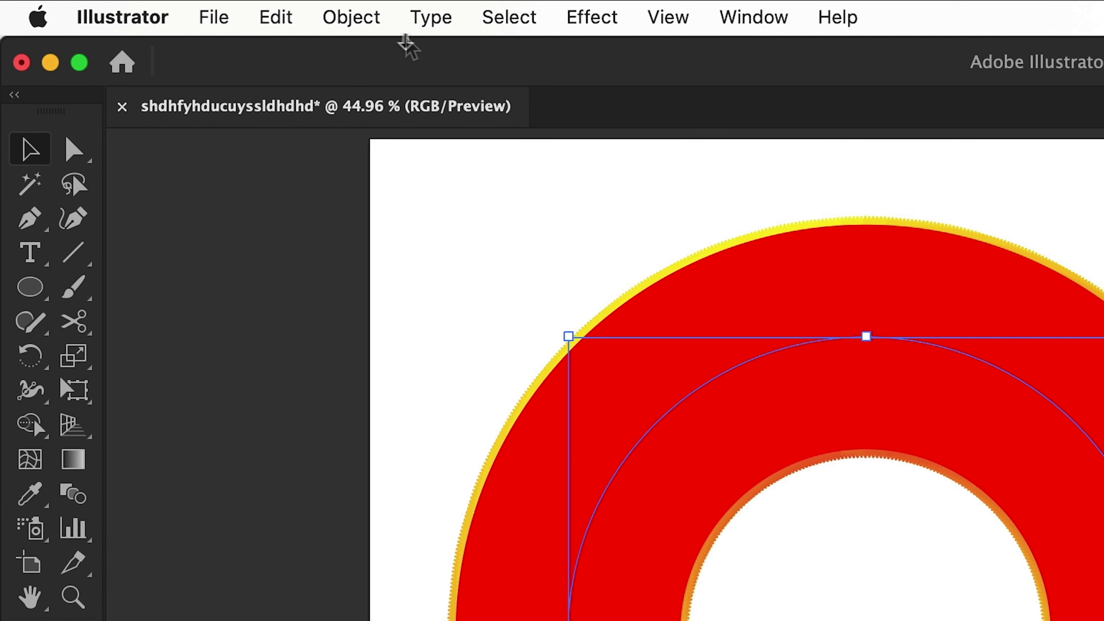
# Expand the red circle's fill and stroke into a solid ring shape.
pyautogui.click(188, 10)
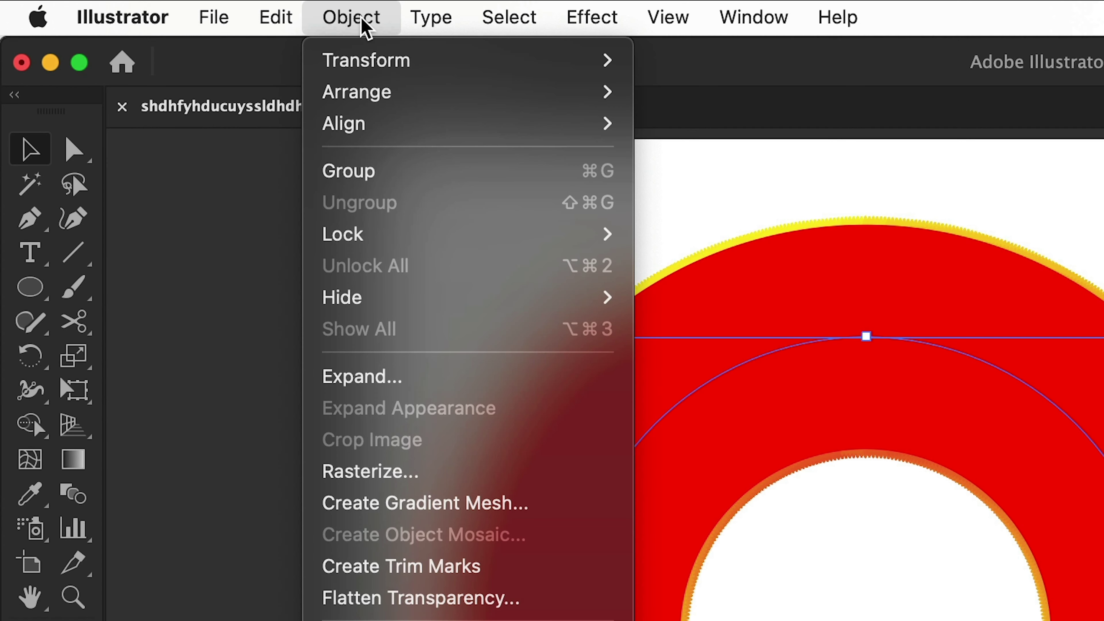
pyautogui.click(370, 377)
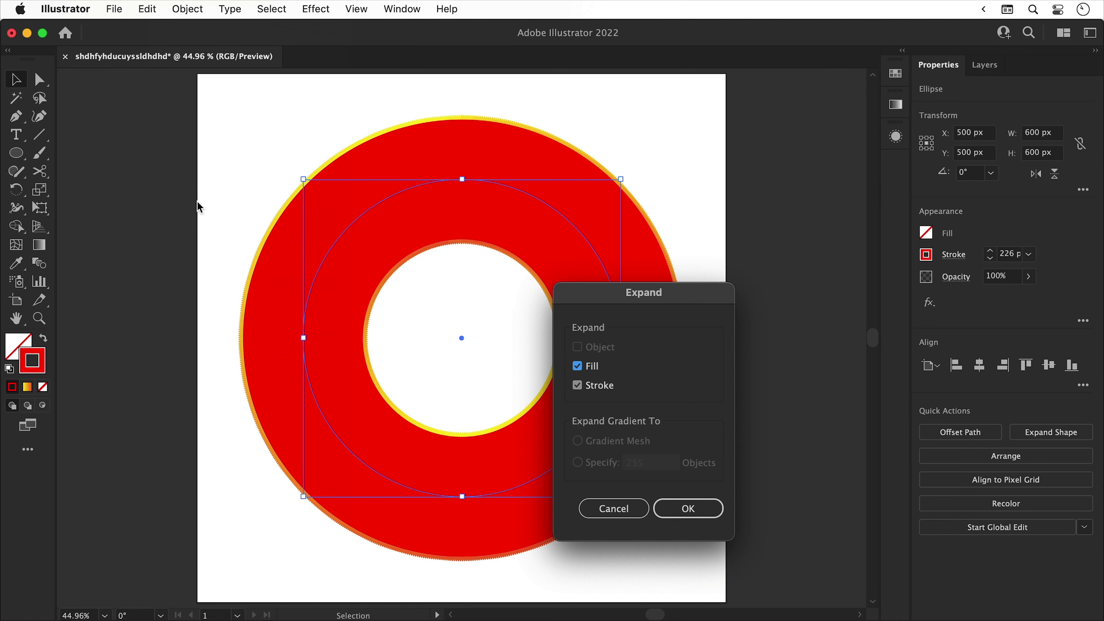
pyautogui.press('Return')
pyautogui.click(199, 203)
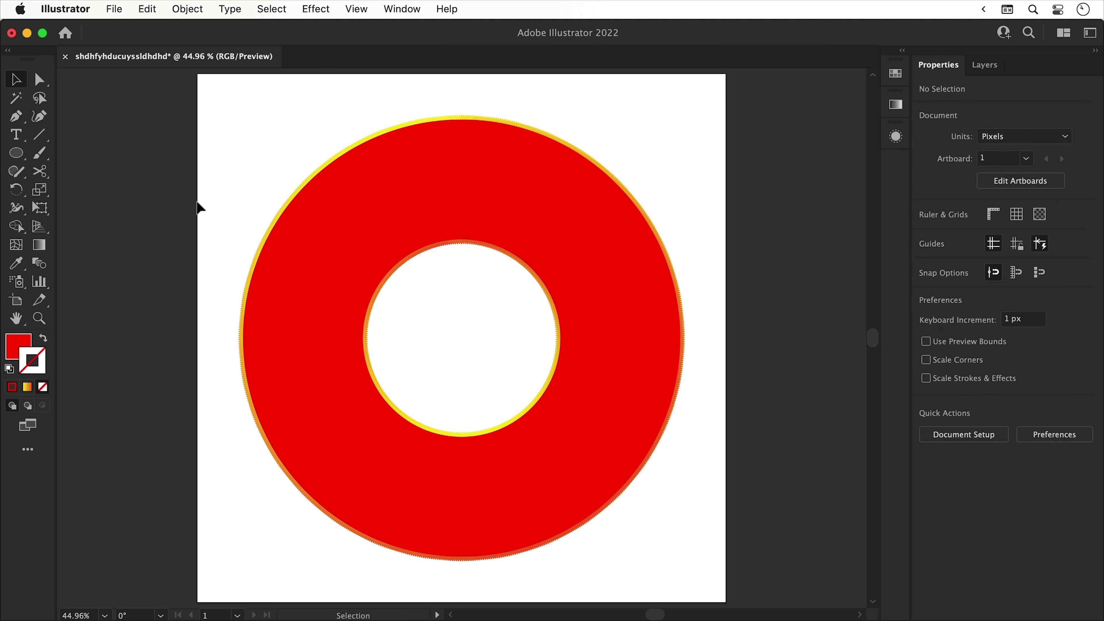
# Select both rings and make a clipping mask so the red ring clips the gradient ring.
pyautogui.moveTo(381, 254); pyautogui.dragTo(451, 317)
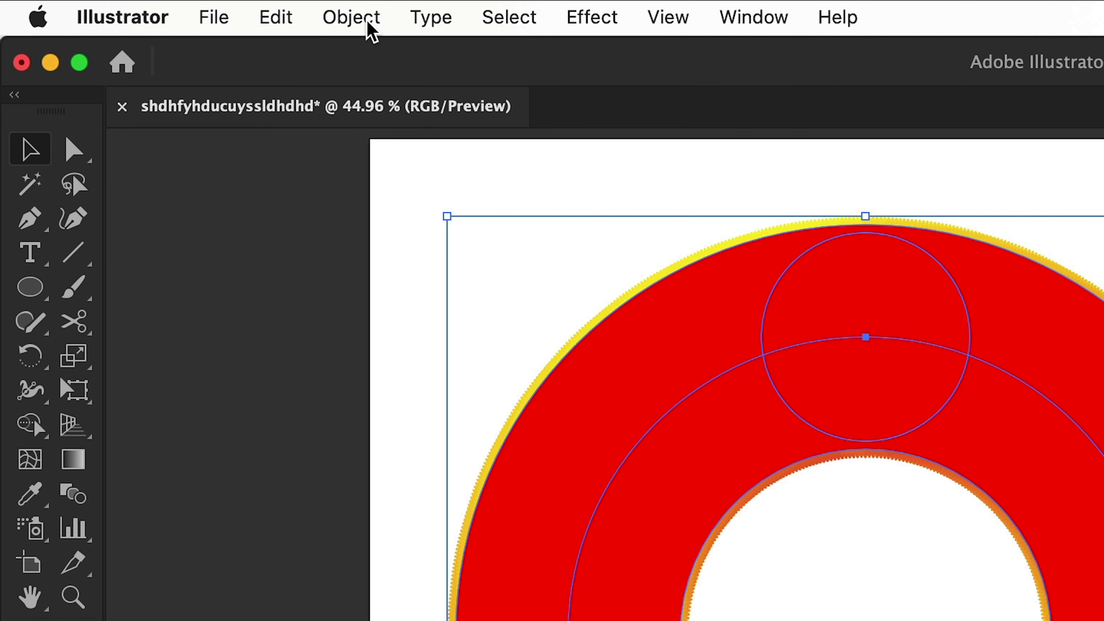
pyautogui.click(195, 10)
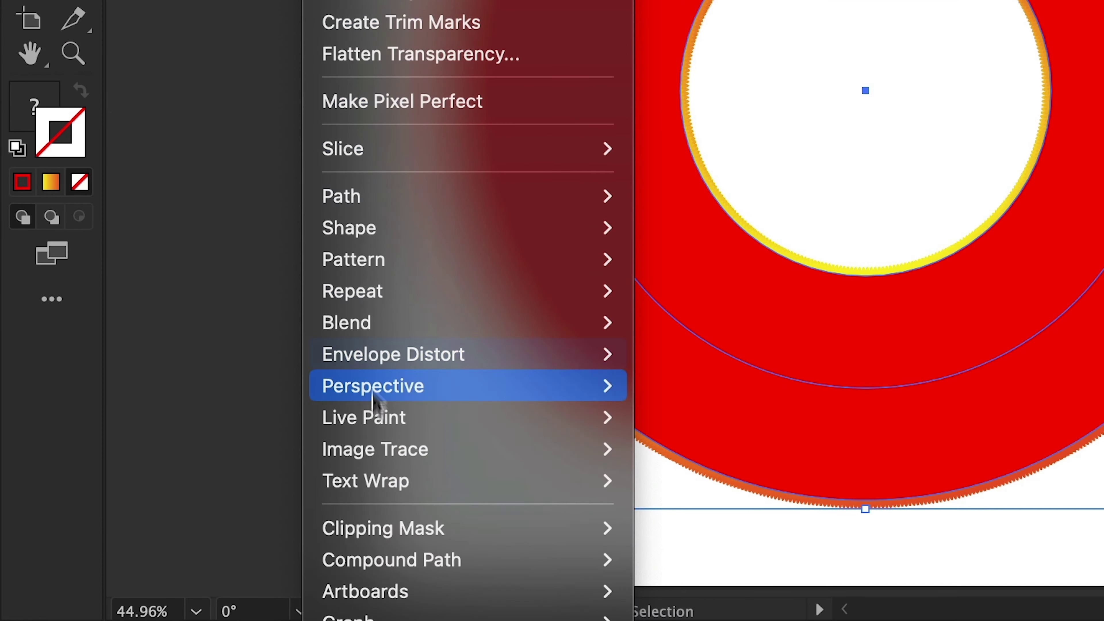
pyautogui.moveTo(372, 529)
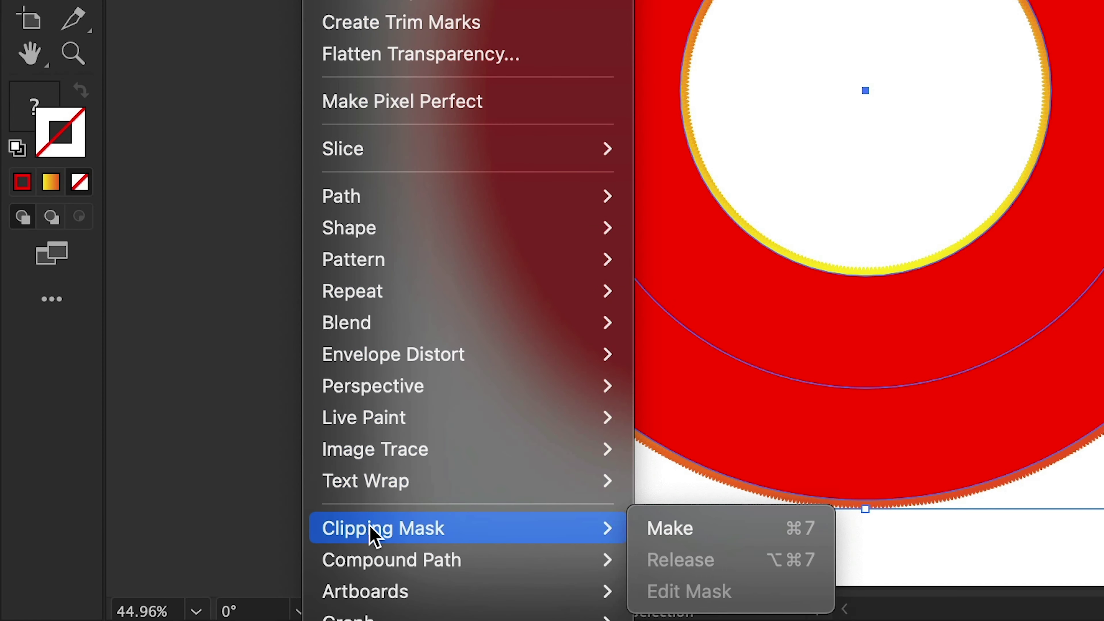
pyautogui.click(672, 530)
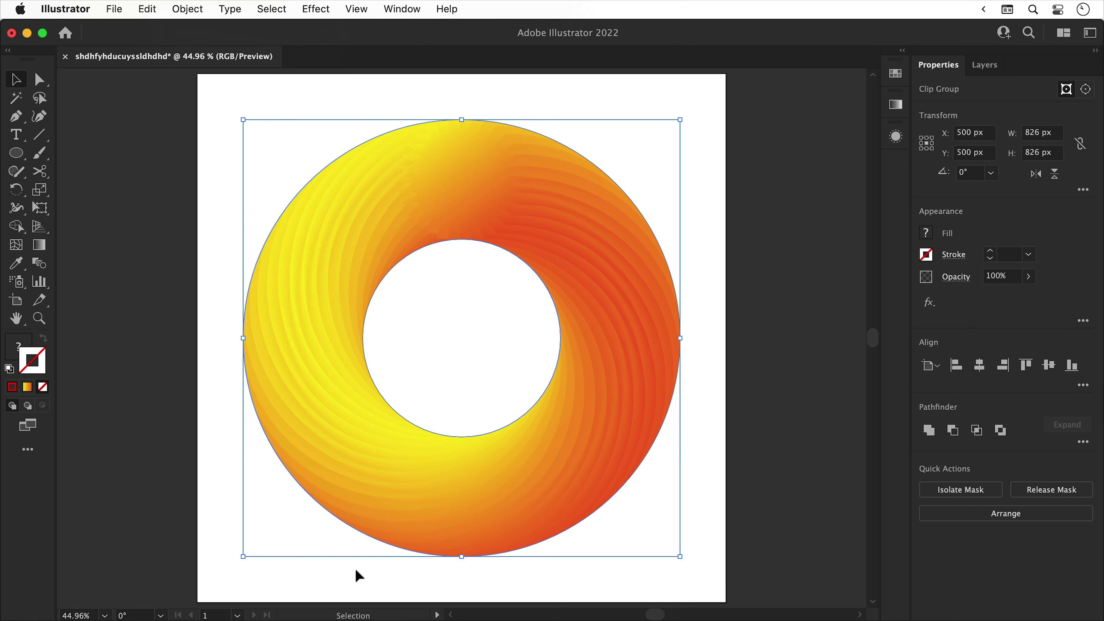
pyautogui.click(668, 526)
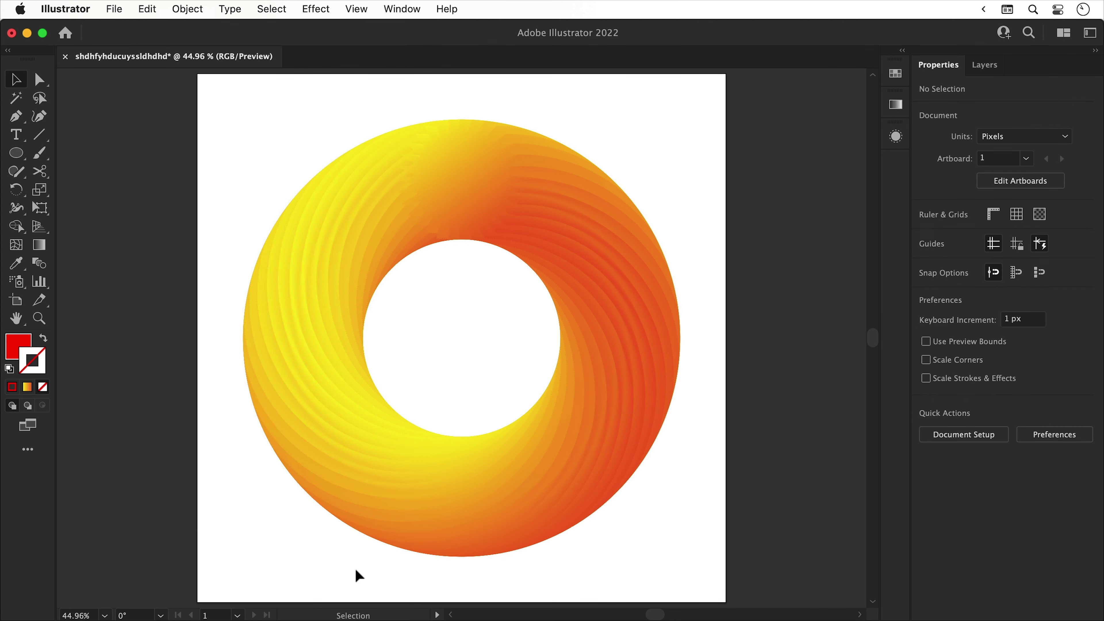
# Create a 1000 × 1000 px rectangle on the artboard.
pyautogui.click(24, 155)
pyautogui.click(61, 153)
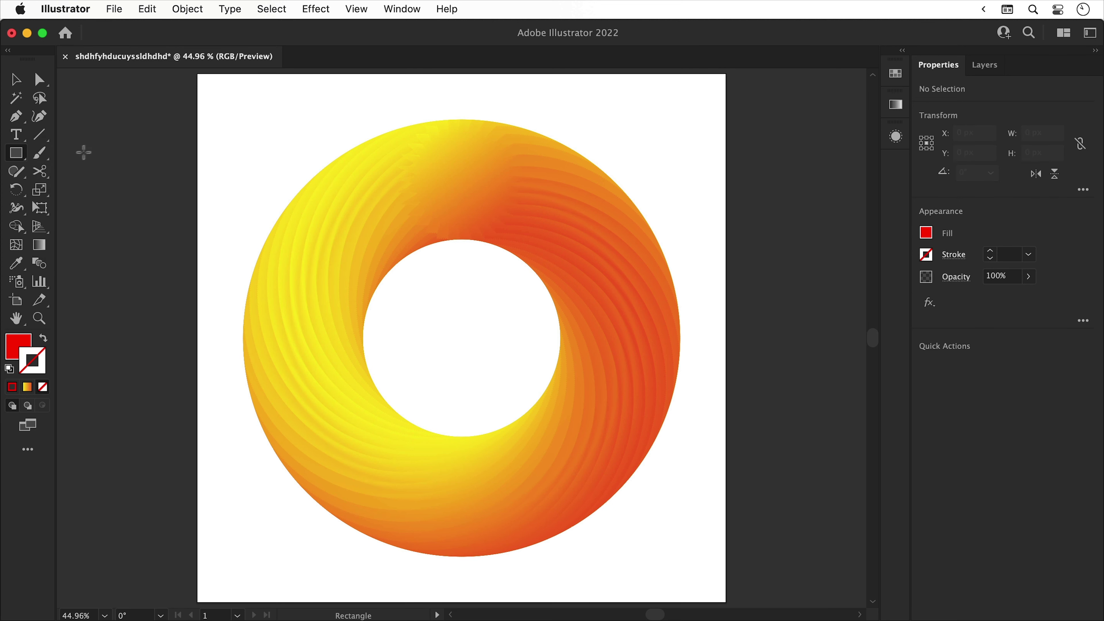
pyautogui.click(235, 144)
pyautogui.write('1000')
pyautogui.press('Tab')
pyautogui.write('1000')
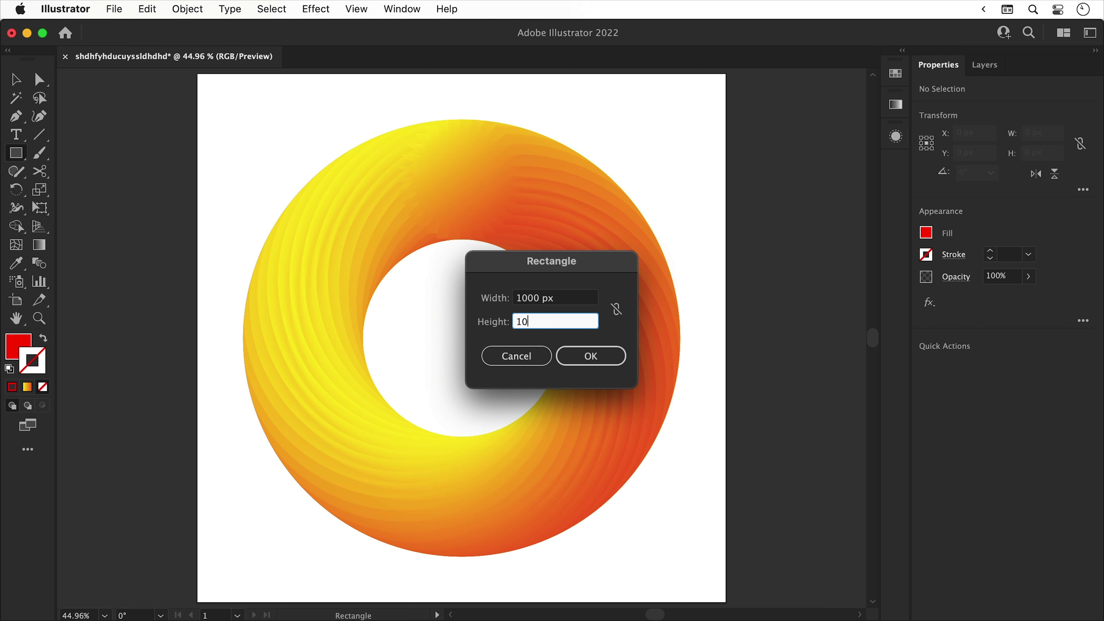
pyautogui.press('Tab')
pyautogui.press('Return')
pyautogui.press('v')
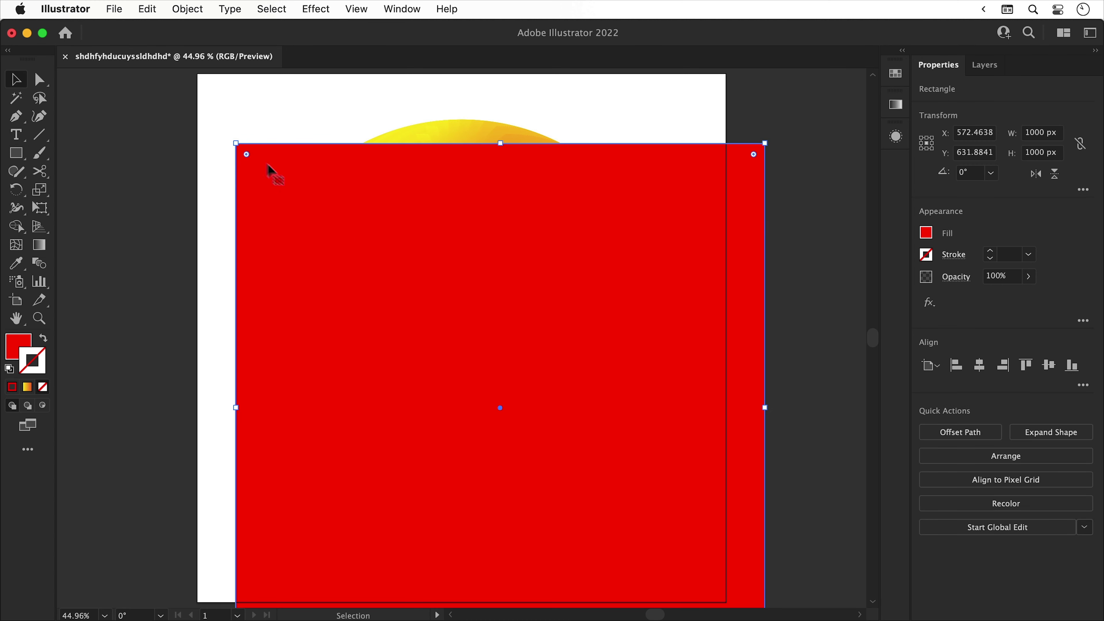
# Send the rectangle behind the ring and centre it horizontally on the artboard.
pyautogui.rightClick(340, 223)
pyautogui.moveTo(372, 524)
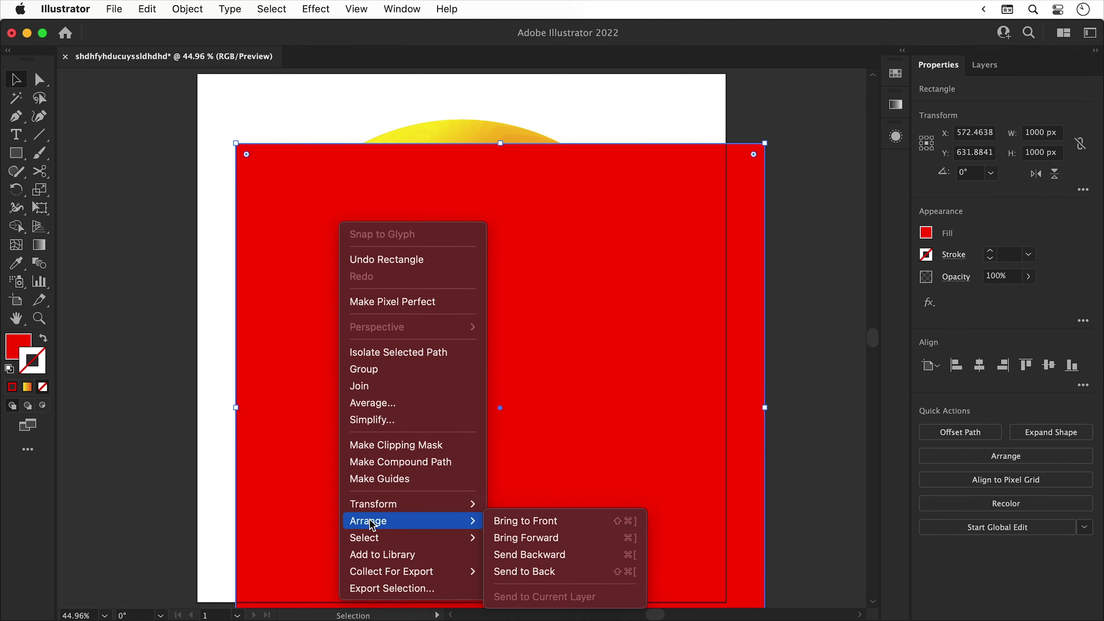
pyautogui.click(514, 572)
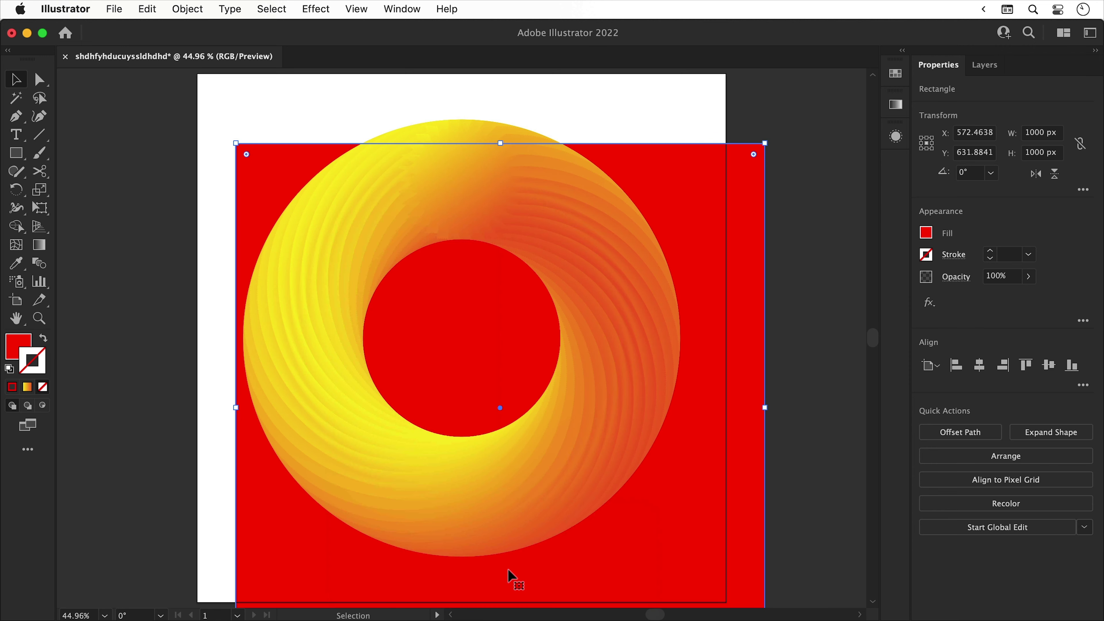
pyautogui.click(979, 365)
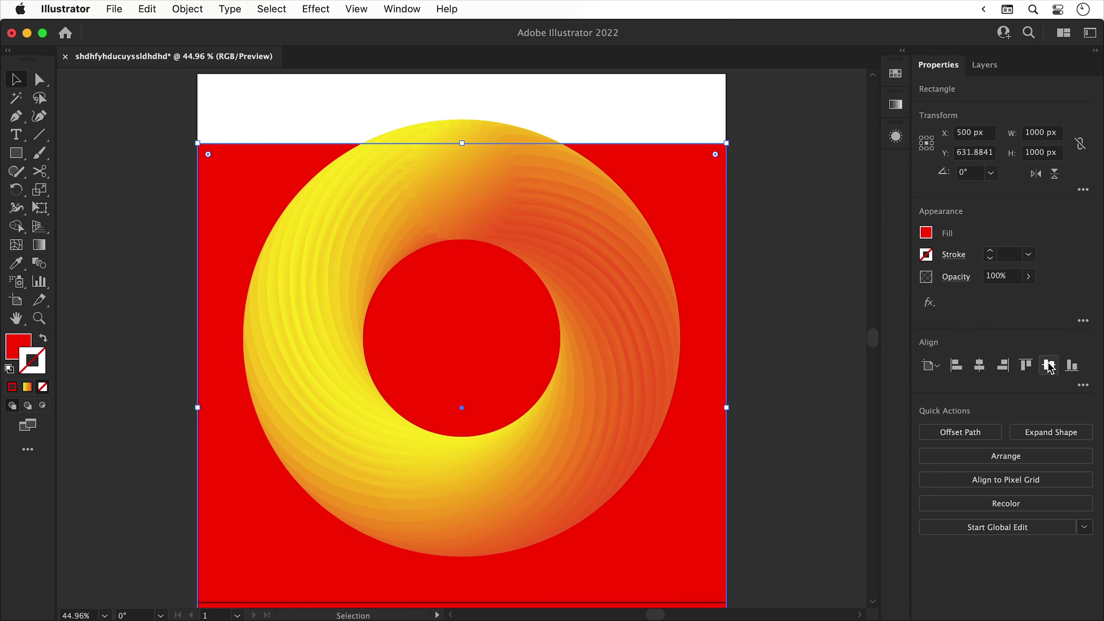
# Centre the rectangle vertically and give it the yellow-orange gradient at a 180° angle.
pyautogui.click(1048, 367)
pyautogui.click(897, 108)
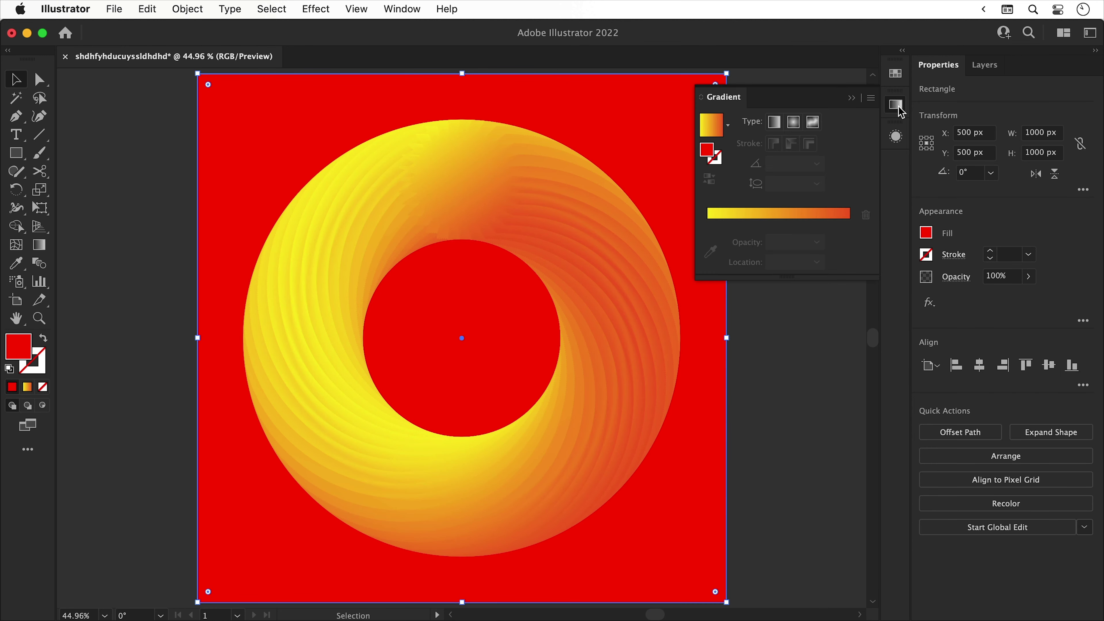
pyautogui.click(777, 213)
pyautogui.click(793, 182)
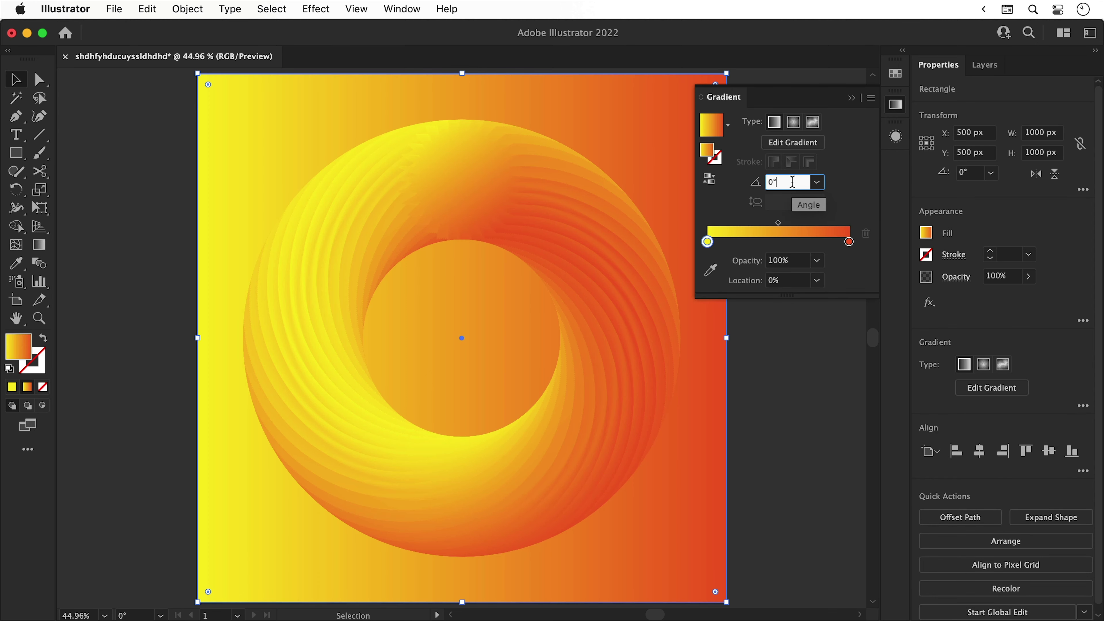
pyautogui.write('50')
pyautogui.press('Return')
pyautogui.hotkey('shift', 'Up')
pyautogui.hotkey('shift', 'Up')
pyautogui.hotkey('shift', 'Up')
pyautogui.hotkey('shift', 'Up')
pyautogui.hotkey('shift', 'Up')
pyautogui.hotkey('shift', 'Up')
pyautogui.hotkey('shift', 'Up')
pyautogui.hotkey('shift', 'Up')
pyautogui.hotkey('shift', 'Up')
pyautogui.hotkey('shift', 'Up')
pyautogui.hotkey('shift', 'Up')
pyautogui.hotkey('shift', 'Up')
pyautogui.hotkey('shift', 'Up')
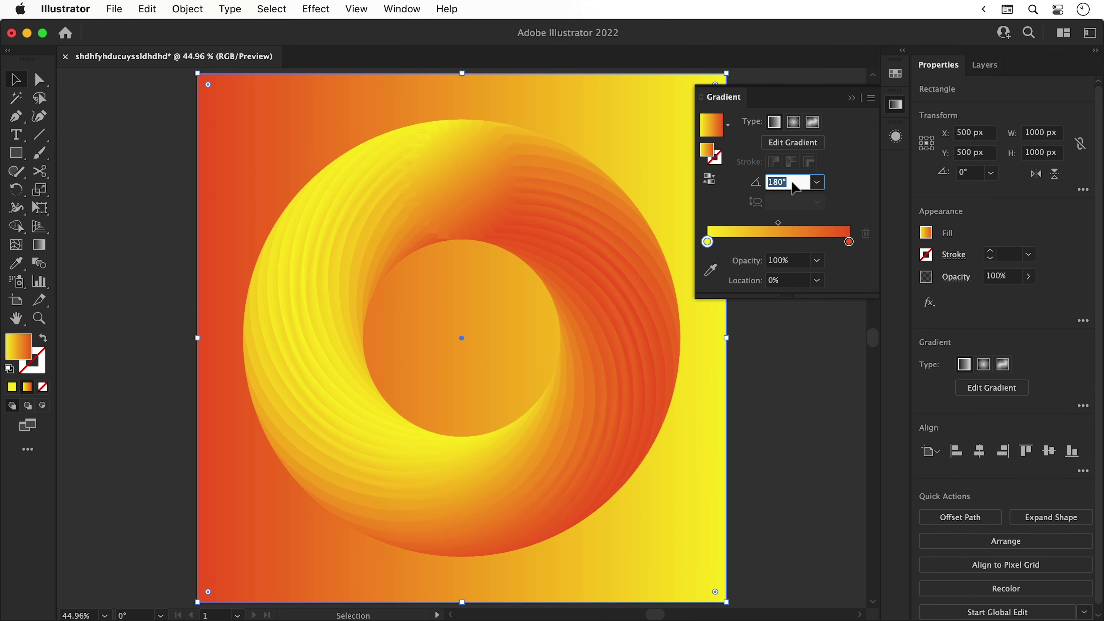
pyautogui.click(900, 106)
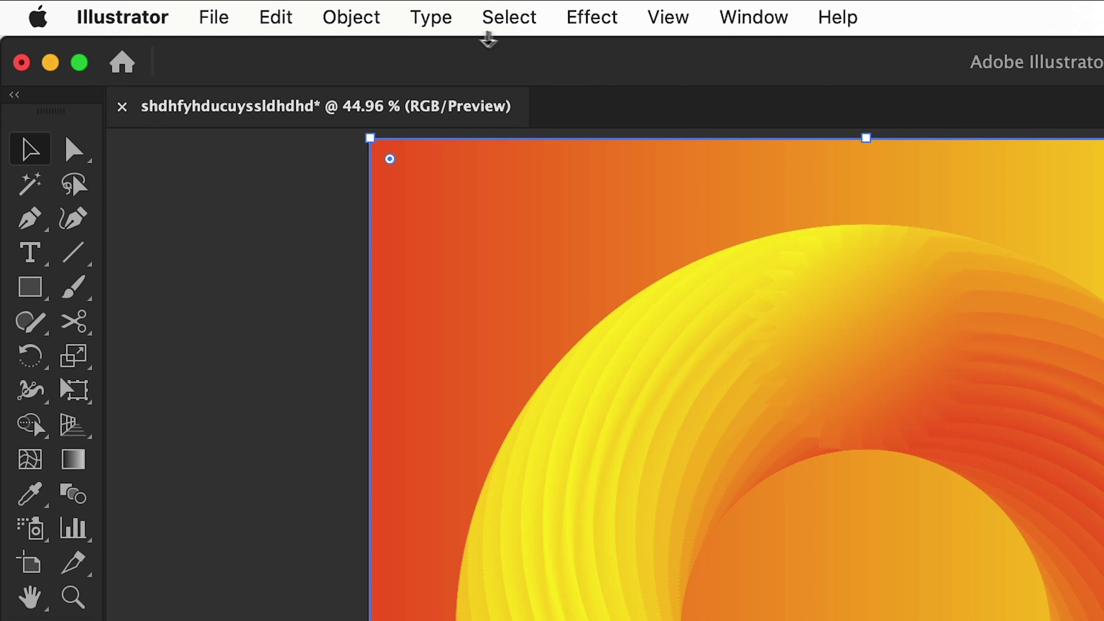
# Lock the background rectangle with Object > Lock > Selection.
pyautogui.click(197, 10)
pyautogui.moveTo(377, 234)
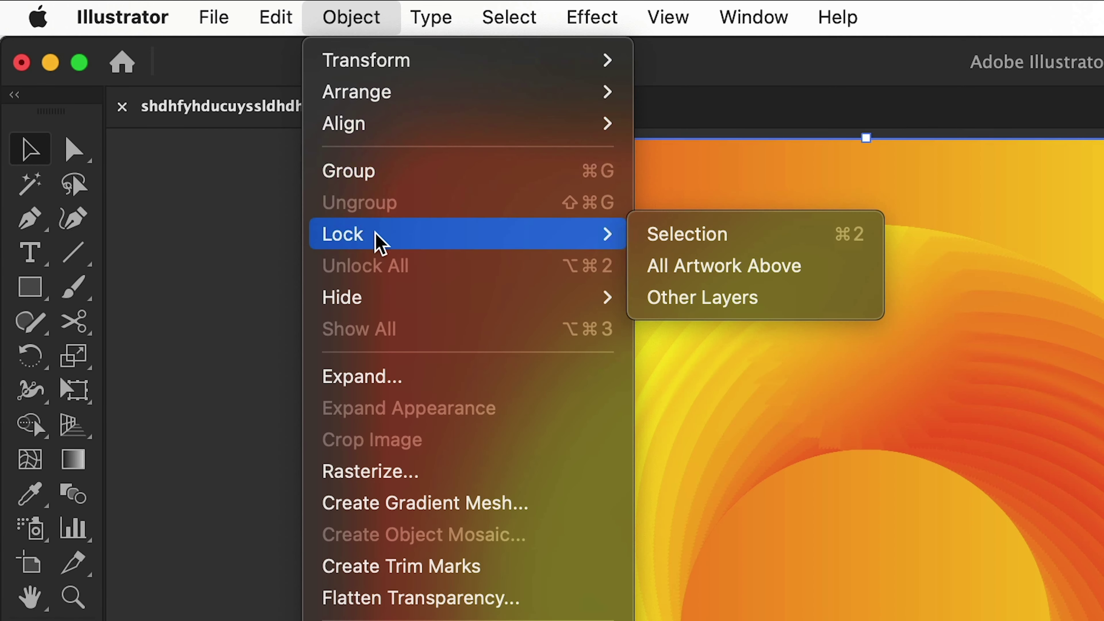
pyautogui.click(653, 230)
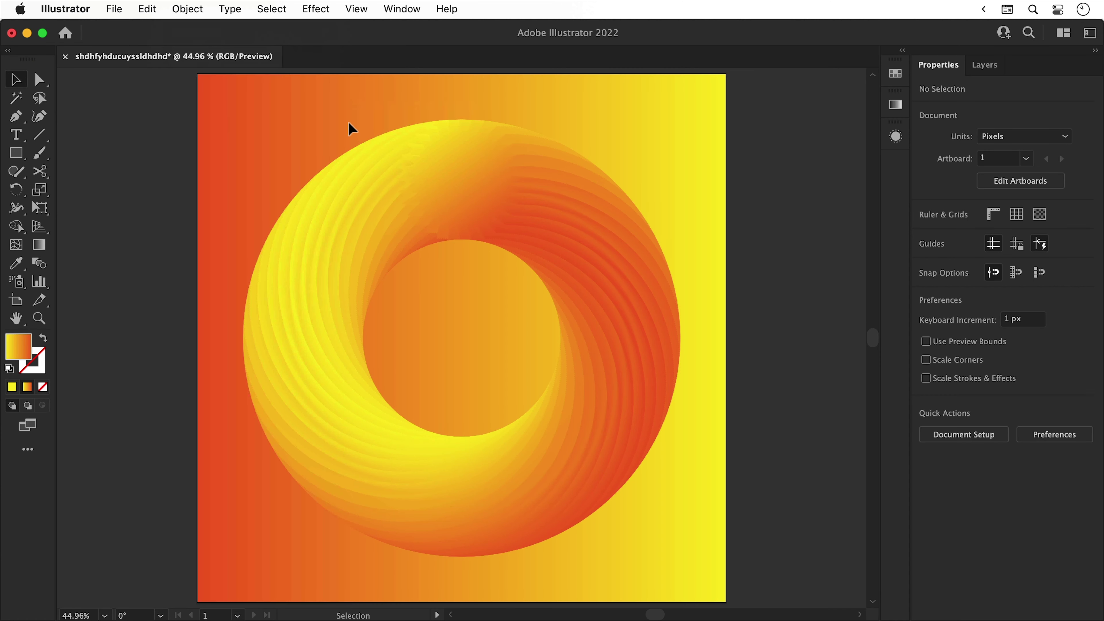
# Select the ring artwork and add a Drop Shadow effect to it.
pyautogui.click(413, 172)
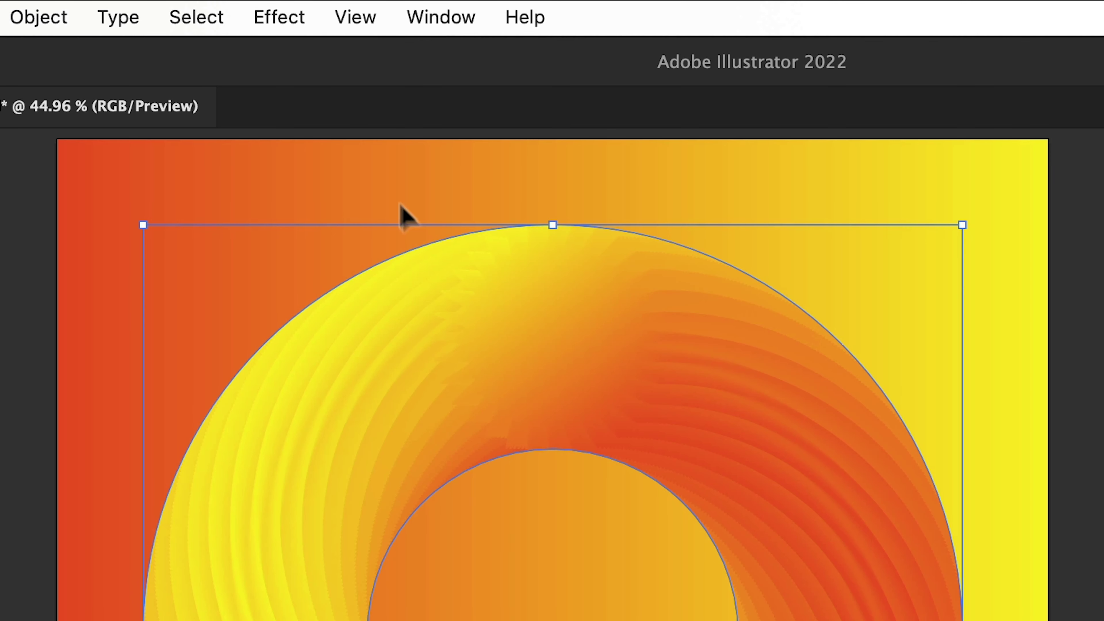
pyautogui.click(316, 9)
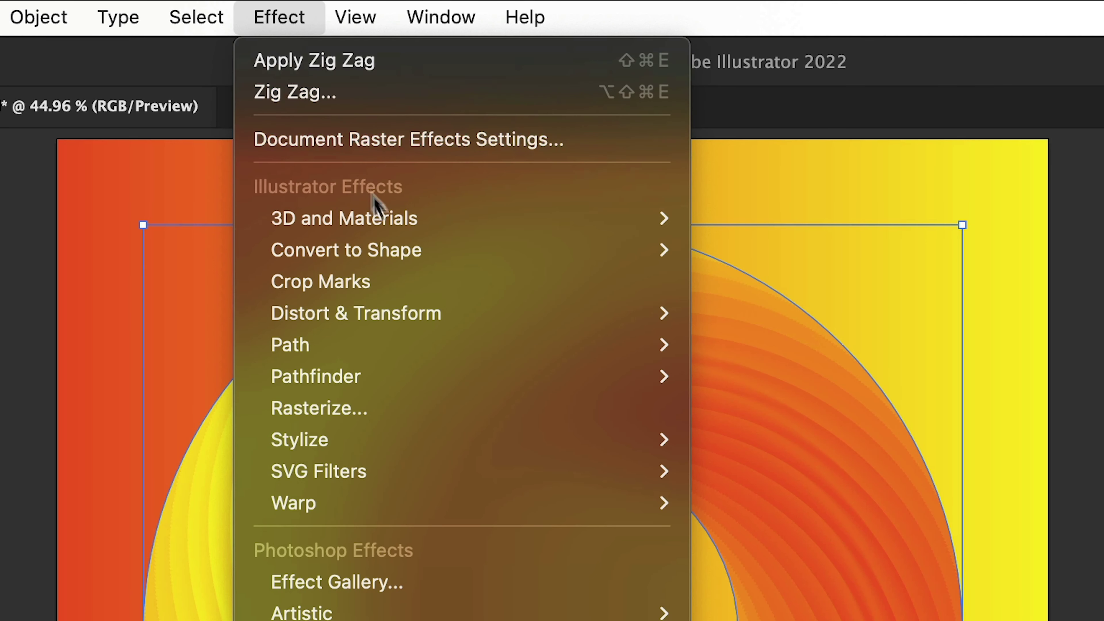
pyautogui.moveTo(409, 232)
pyautogui.click(712, 443)
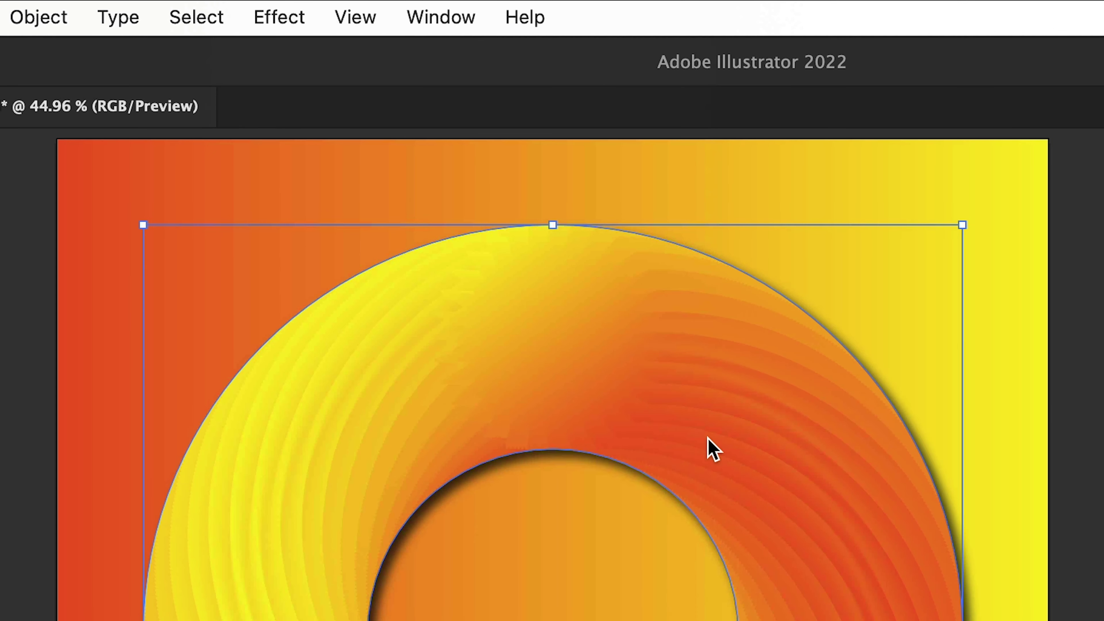
# Set the drop shadow to 10 px X and Y offsets, 30 px blur and 15% opacity.
pyautogui.click(487, 261)
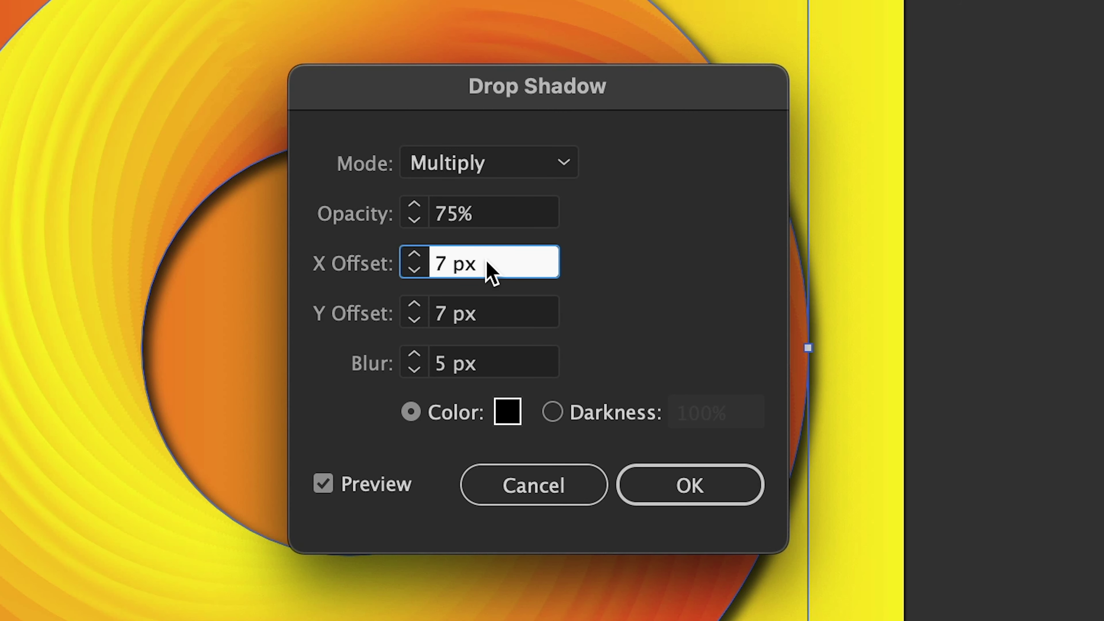
pyautogui.write('10')
pyautogui.press('Tab')
pyautogui.write('10')
pyautogui.press('Tab')
pyautogui.write('30')
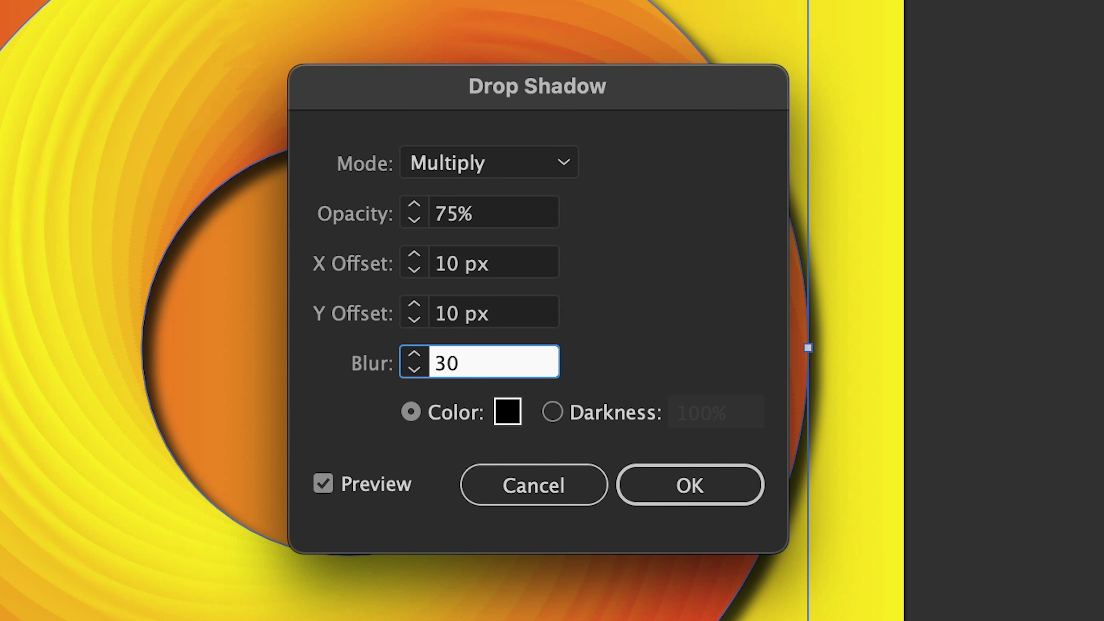
pyautogui.click(488, 219)
pyautogui.doubleClick(488, 214)
pyautogui.write('15')
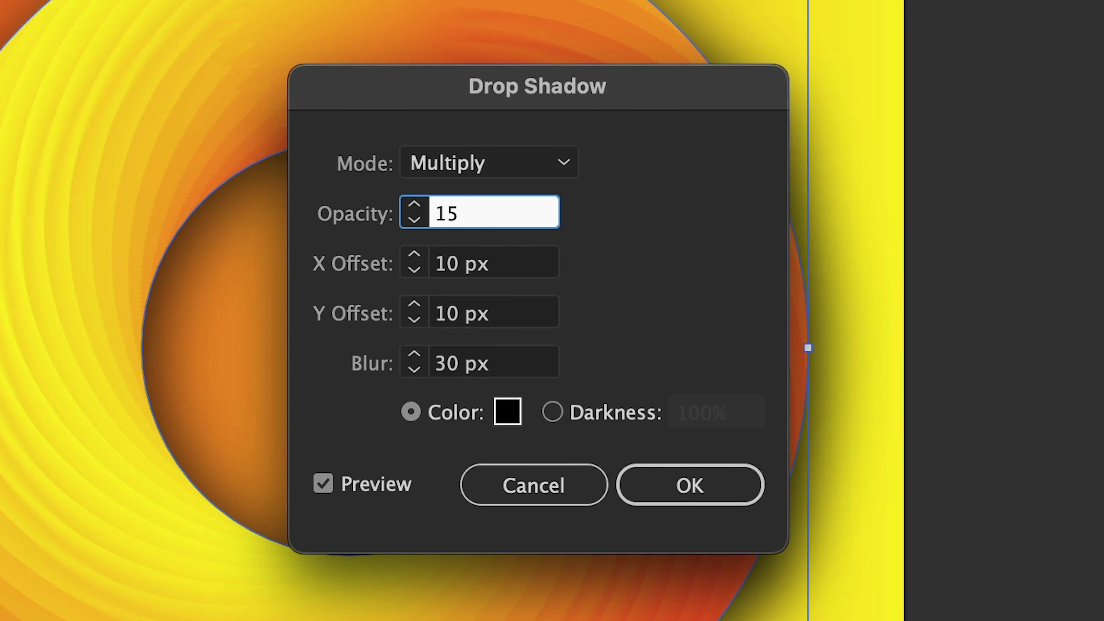
pyautogui.press('Return')
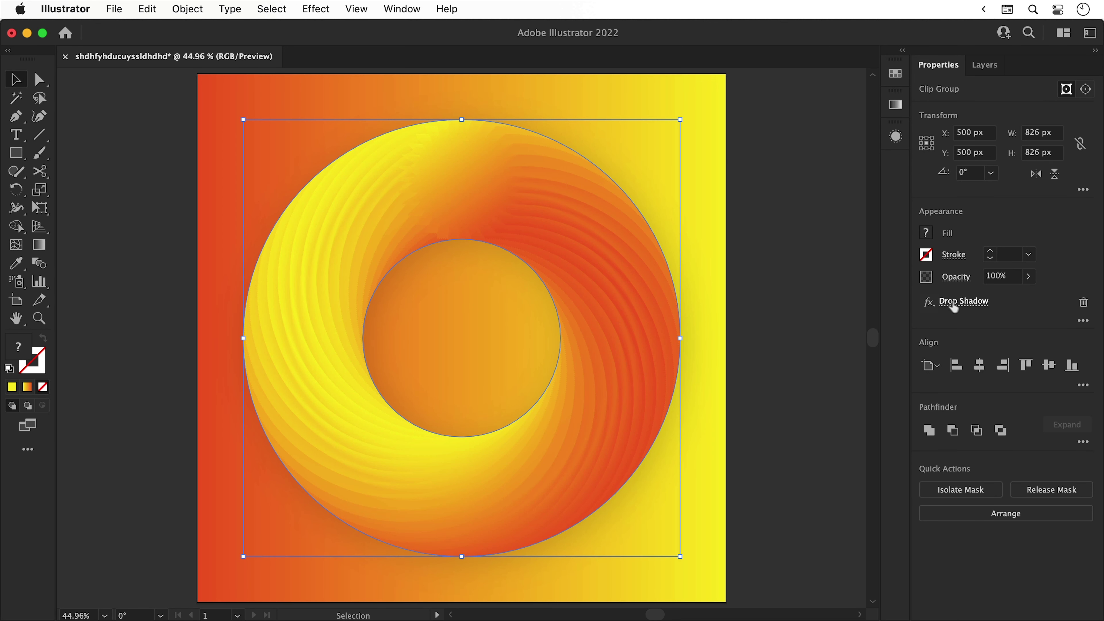
# Change the yellow global swatch to yellow-green R180 G238 B66.
pyautogui.click(819, 136)
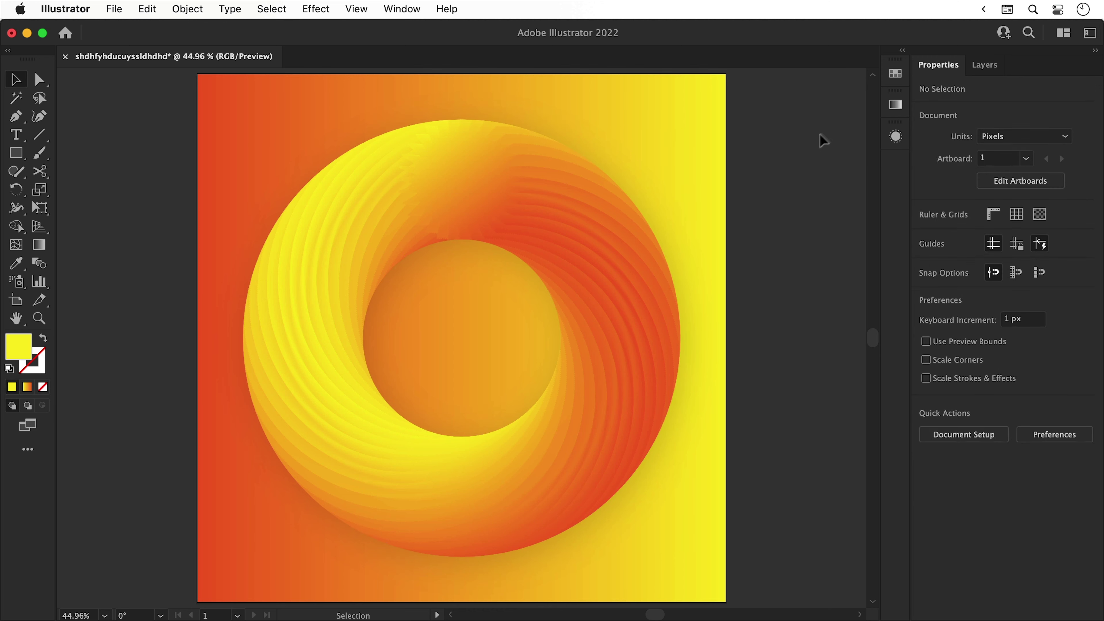
pyautogui.click(896, 78)
pyautogui.doubleClick(833, 116)
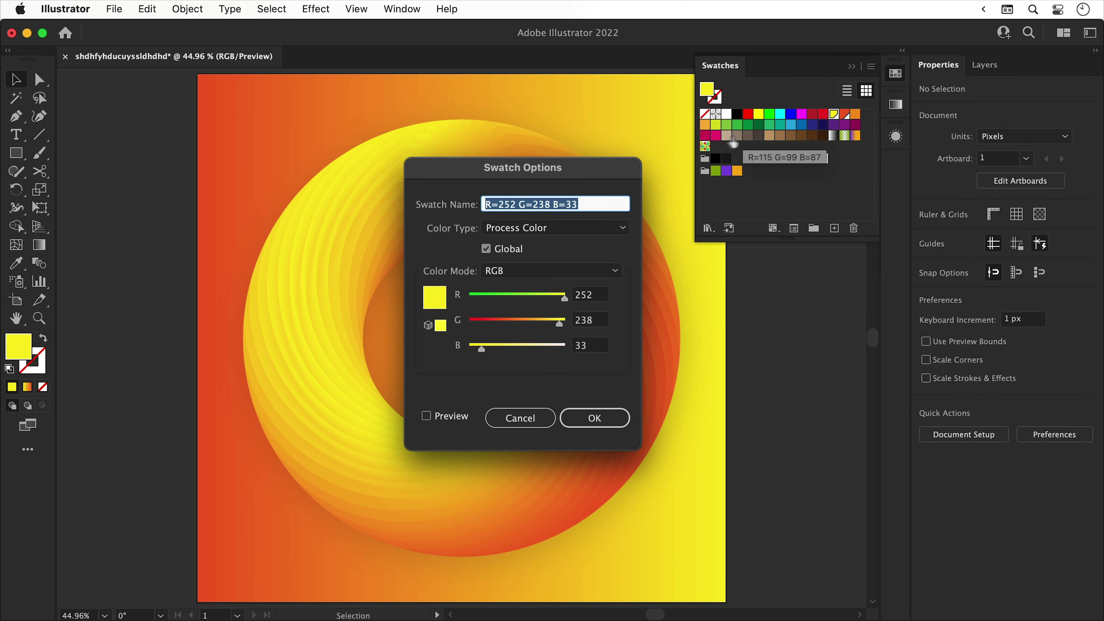
pyautogui.moveTo(617, 138); pyautogui.dragTo(299, 108)
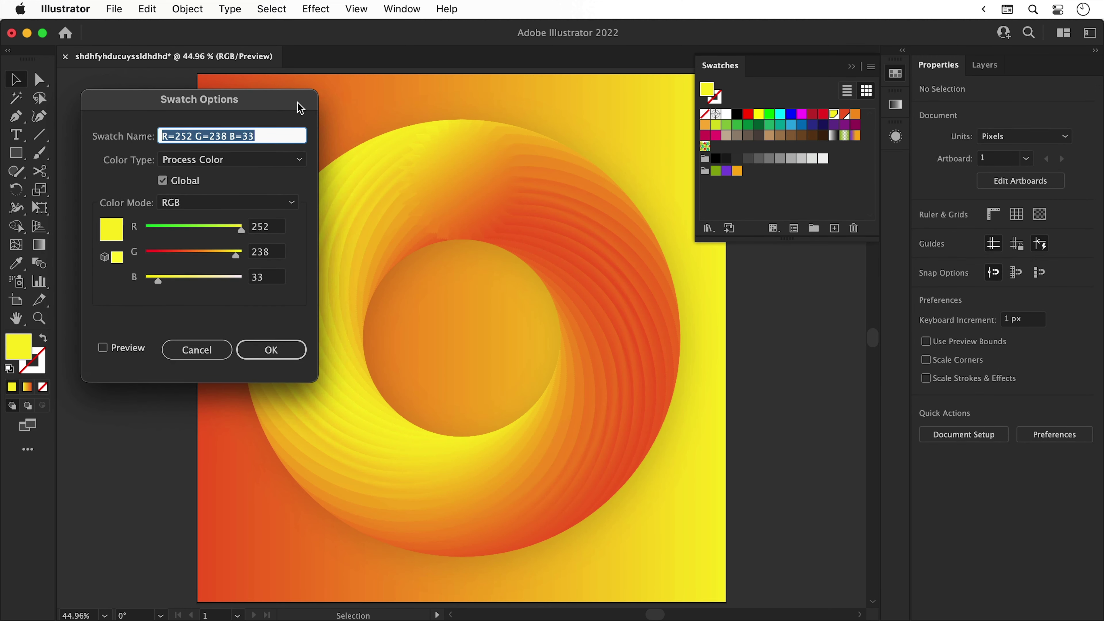
pyautogui.click(106, 348)
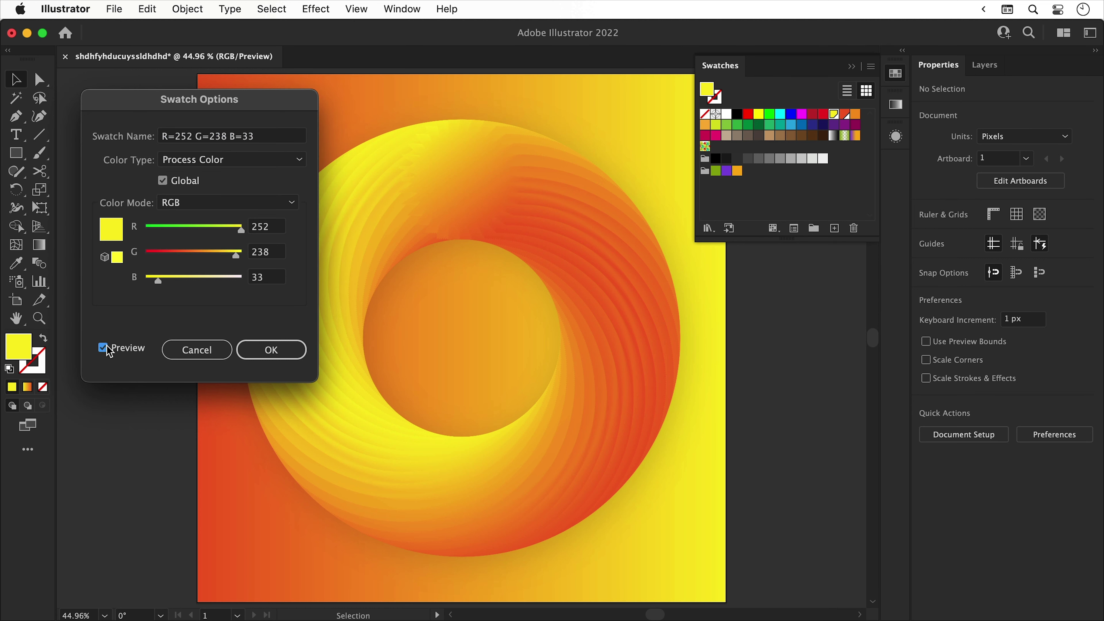
pyautogui.moveTo(241, 229); pyautogui.dragTo(171, 230)
pyautogui.moveTo(169, 275); pyautogui.dragTo(172, 281)
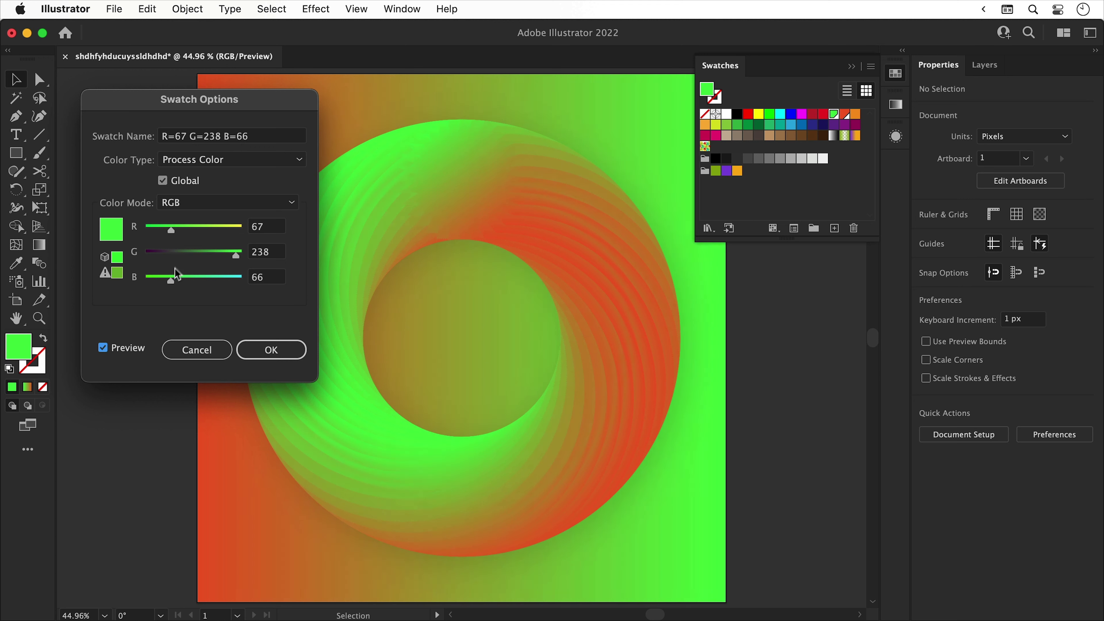
pyautogui.moveTo(170, 229); pyautogui.dragTo(202, 231)
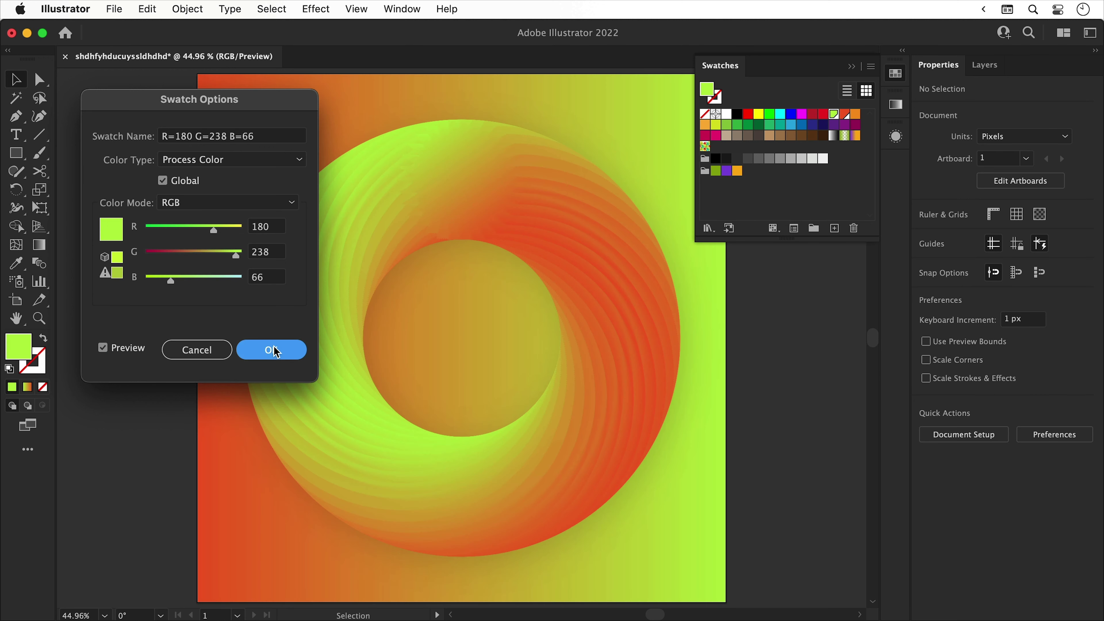
pyautogui.click(271, 350)
# Change the orange-red global swatch to dark green R42 G128 B40.
pyautogui.doubleClick(844, 114)
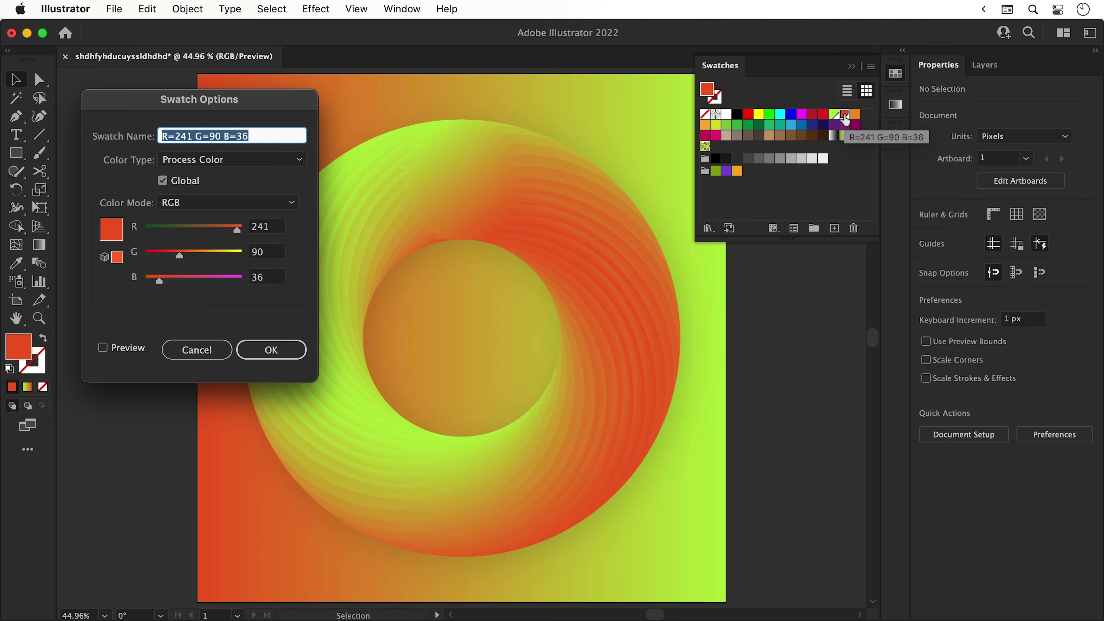
pyautogui.click(123, 346)
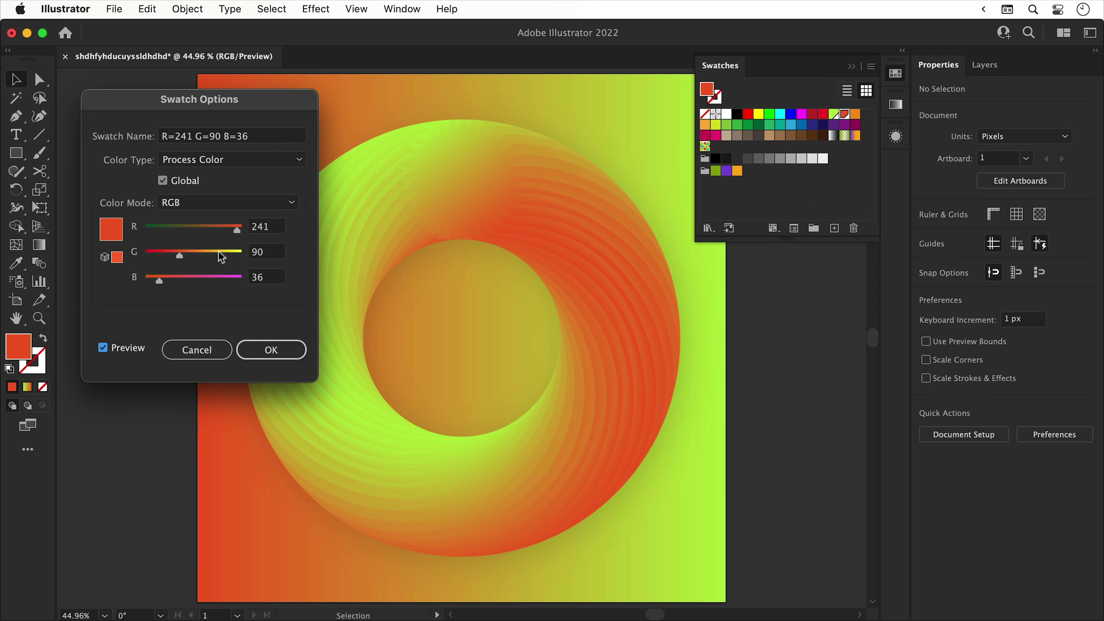
pyautogui.moveTo(237, 230); pyautogui.dragTo(161, 281)
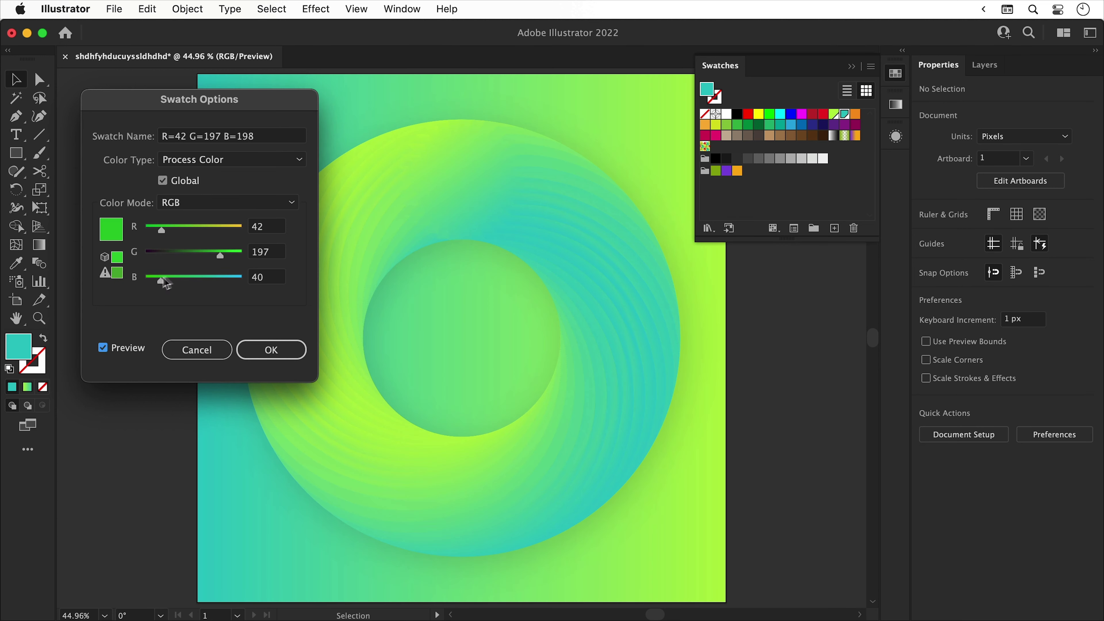
pyautogui.moveTo(220, 256); pyautogui.dragTo(195, 253)
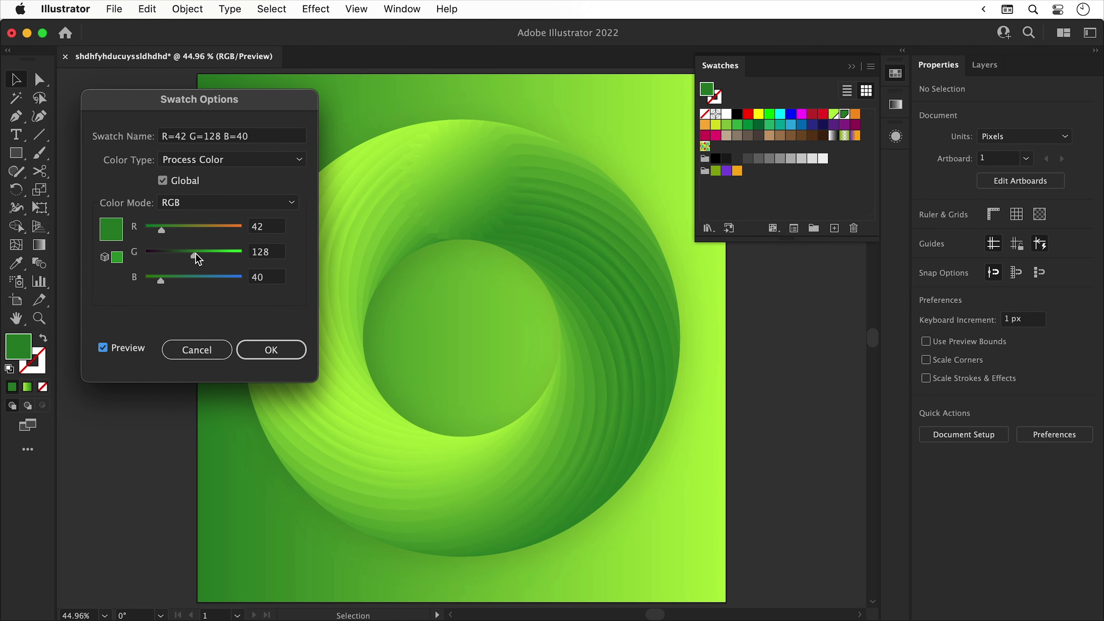
pyautogui.click(270, 350)
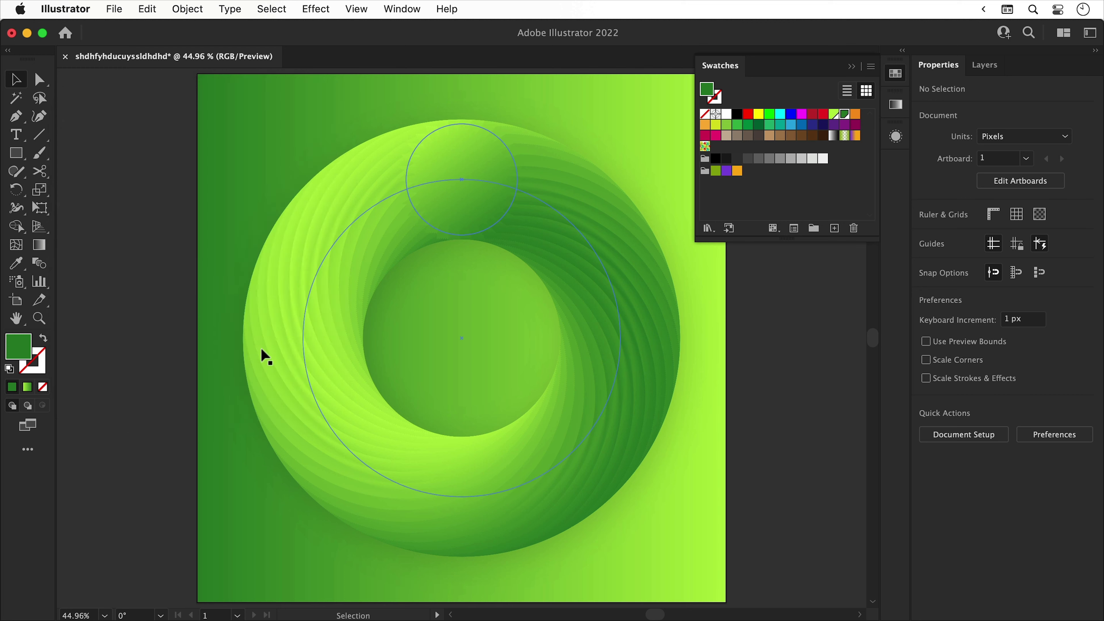
# Collapse the Swatches panel, then isolate the ring's blend and select its small circle.
pyautogui.click(894, 76)
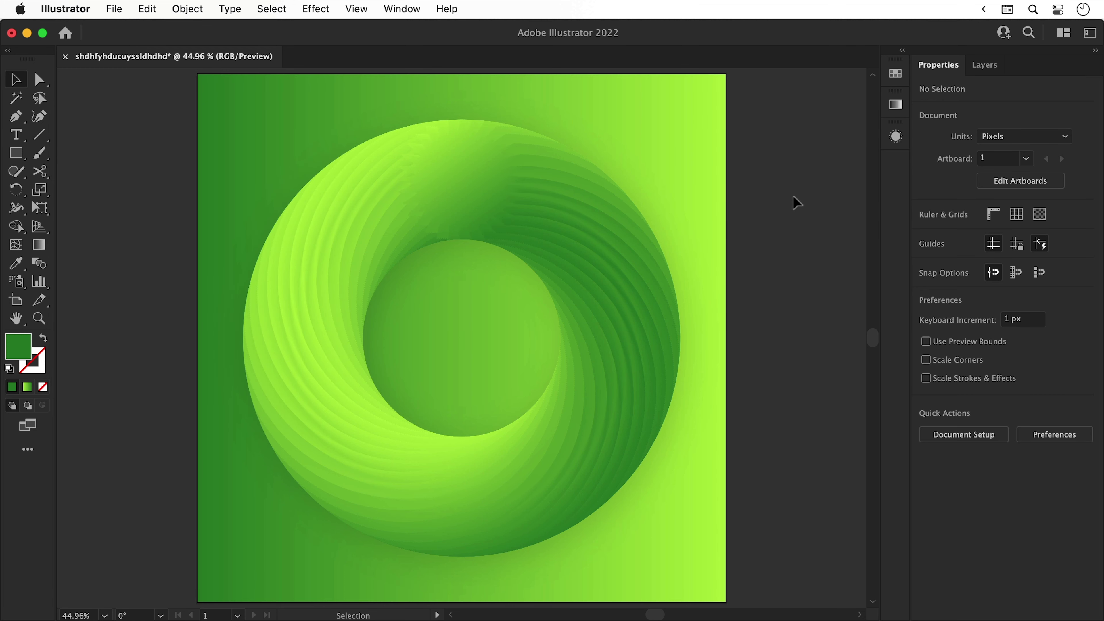
pyautogui.doubleClick(510, 201)
pyautogui.doubleClick(512, 205)
pyautogui.click(513, 206)
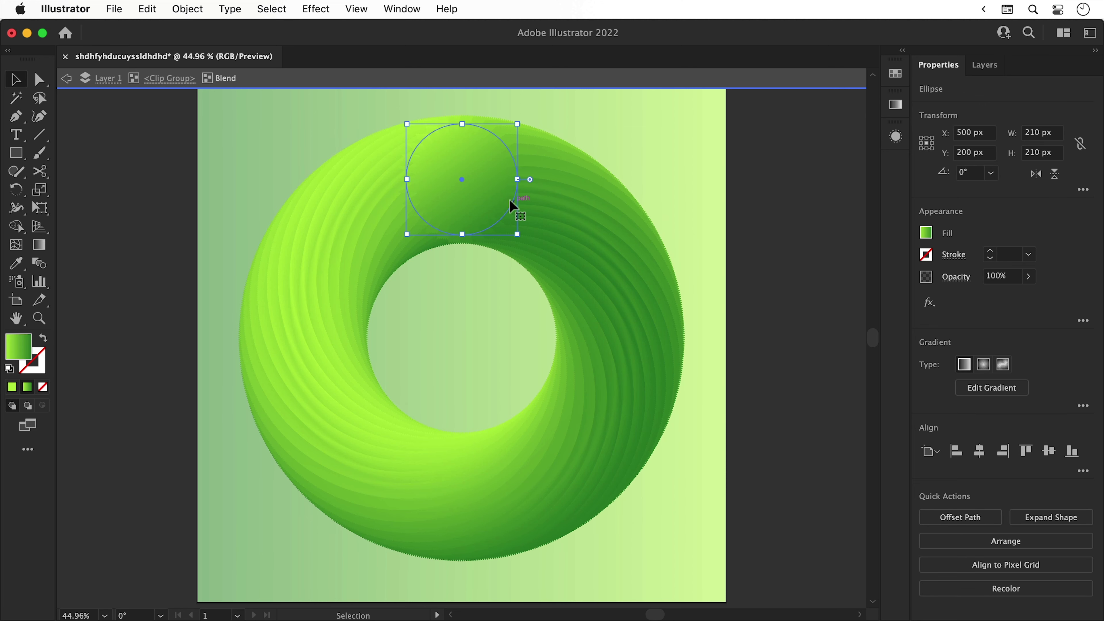
# Test moving and enlarging the small circle, undo both changes, and exit isolation mode.
pyautogui.moveTo(602, 219); pyautogui.dragTo(733, 250)
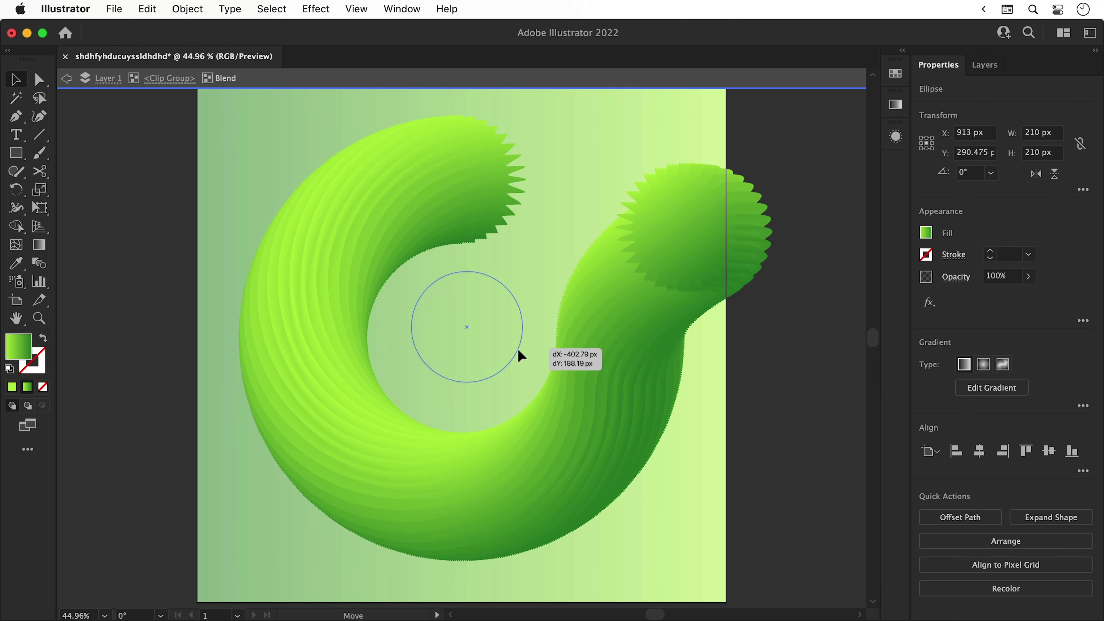
pyautogui.moveTo(521, 355); pyautogui.dragTo(512, 362)
pyautogui.press('super+z')
pyautogui.press('super+z')
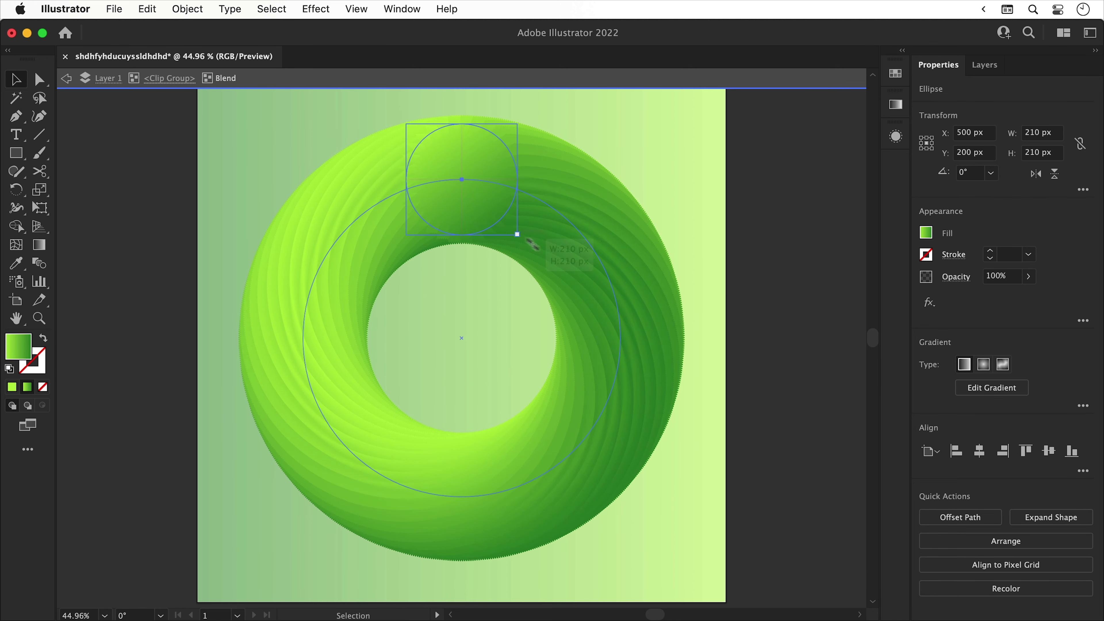
pyautogui.moveTo(532, 245); pyautogui.dragTo(616, 312)
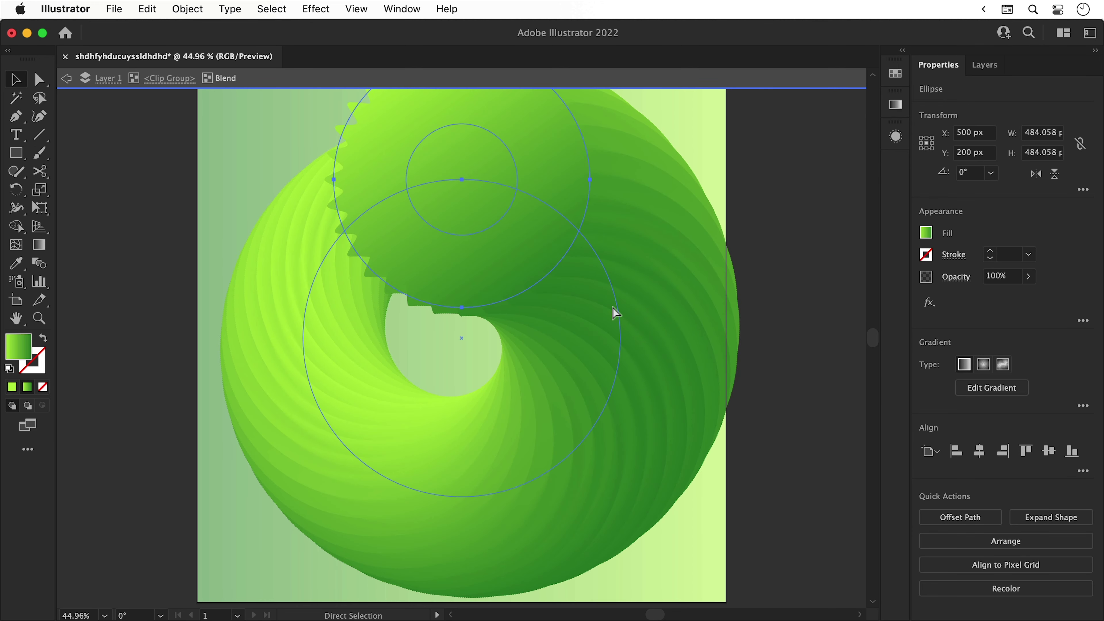
pyautogui.press('super+z')
pyautogui.click(67, 80)
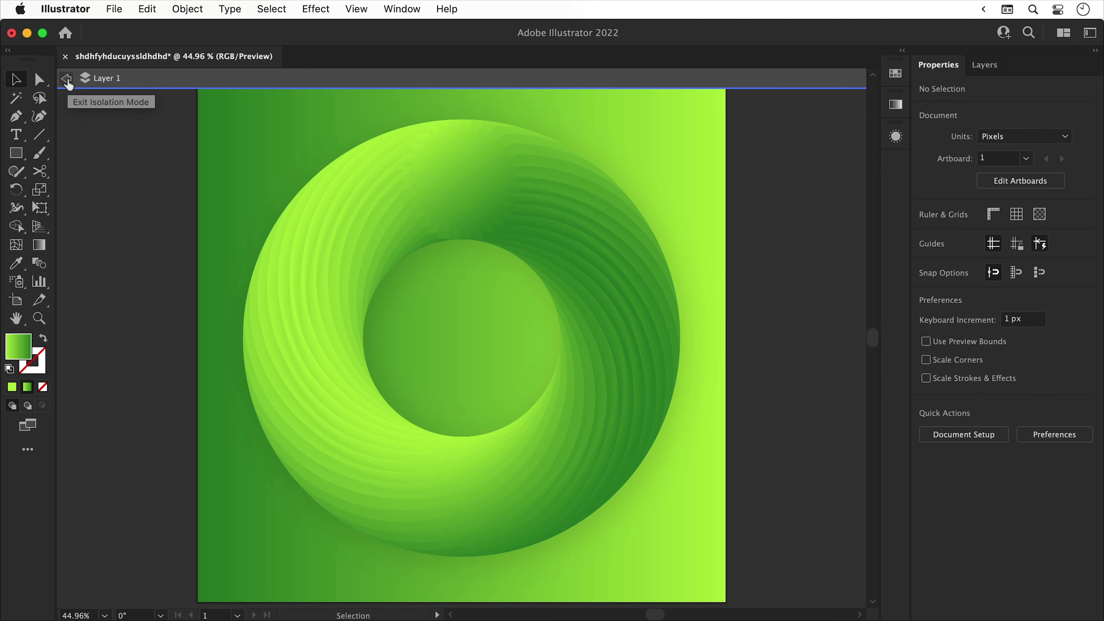